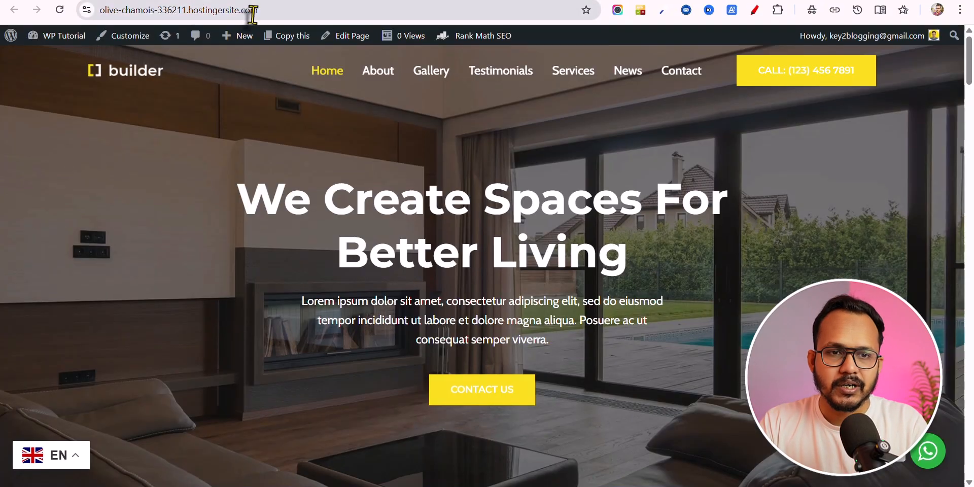
- Copy the website's homepage URL and analyze it in PageSpeed Insights
click(253, 12)
key(ctrl+c)
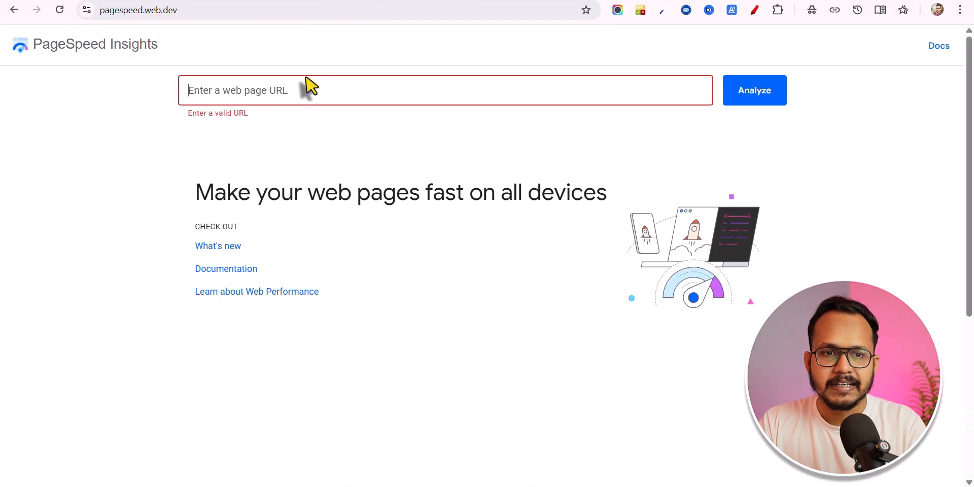
click(260, 98)
key(ctrl+v)
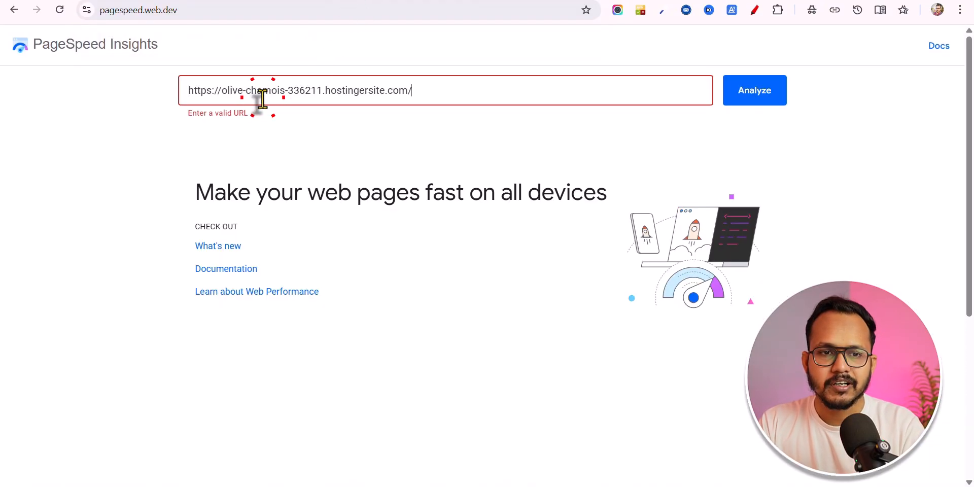
click(761, 98)
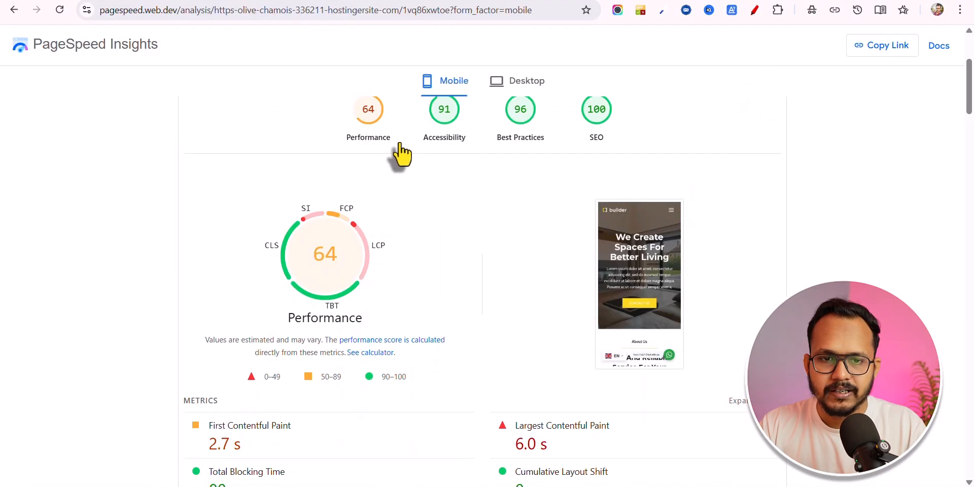
- Review the mobile report's category scores and performance metrics
scroll(398, 152, up, 1)
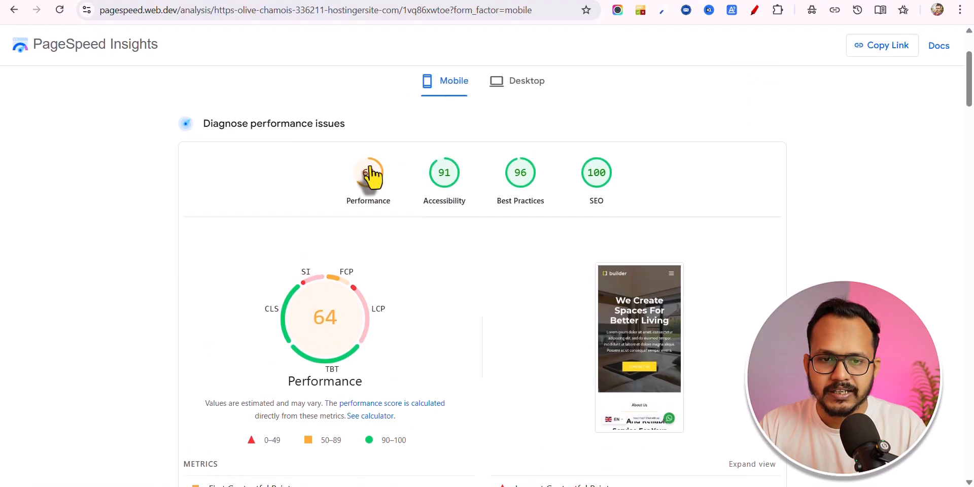
click(524, 91)
click(441, 83)
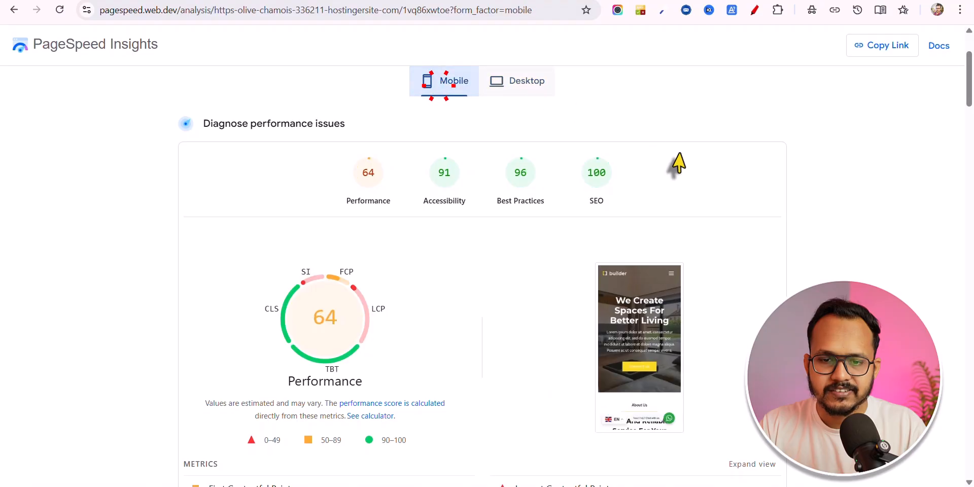
scroll(804, 265, down, 5)
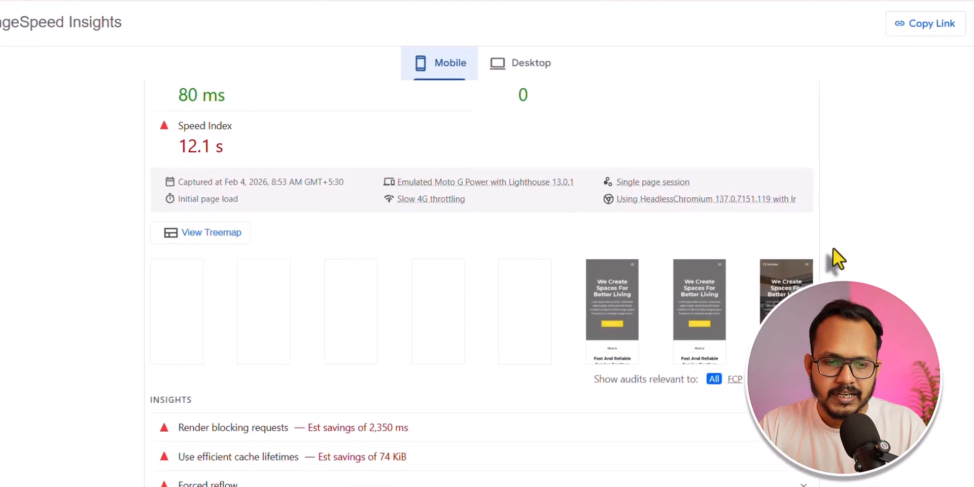
- Expand the render blocking requests insight and examine the listed CSS files and their durations
scroll(833, 249, down, 4)
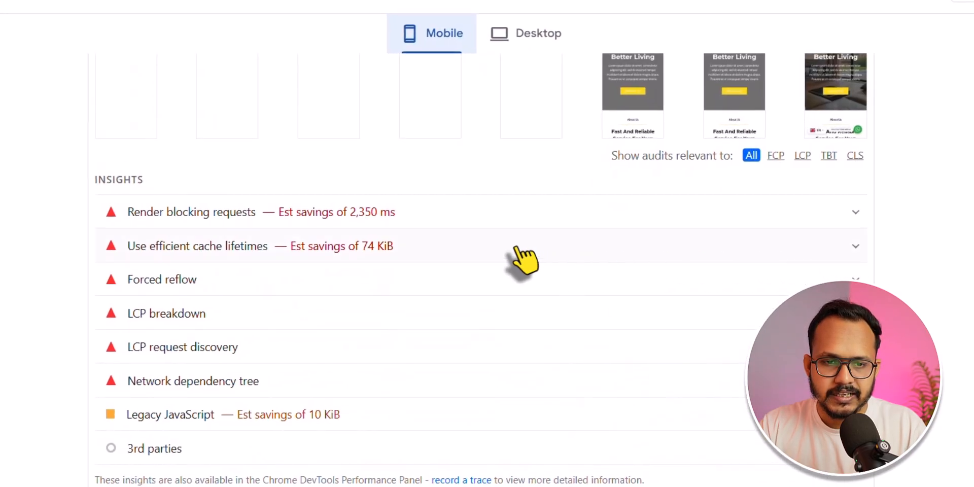
click(486, 220)
scroll(495, 274, down, 1)
scroll(497, 278, down, 4)
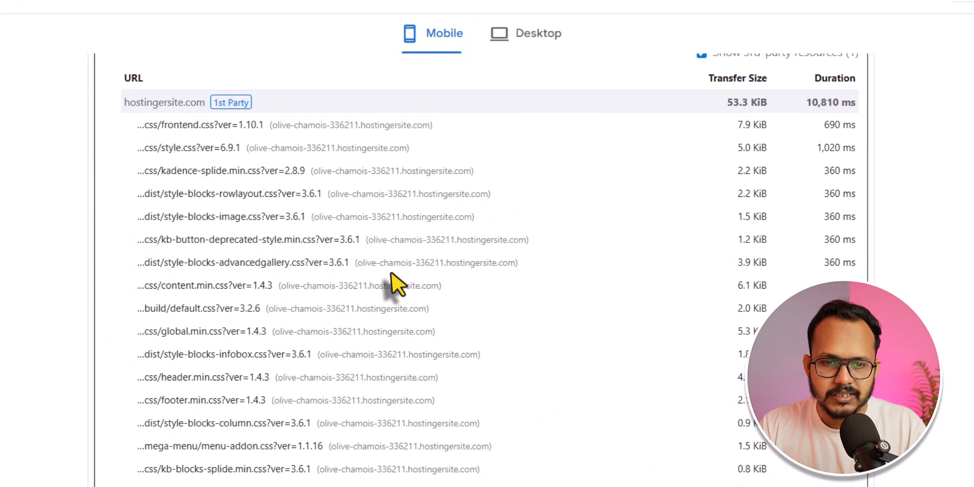
scroll(310, 327, down, 5)
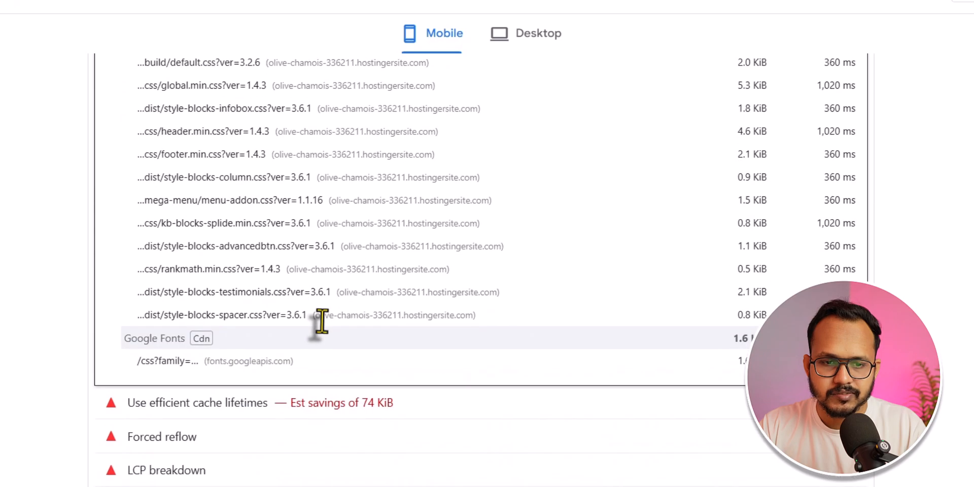
scroll(315, 344, down, 3)
- Expand the efficient cache lifetimes insight and examine its list of cached requests
click(306, 237)
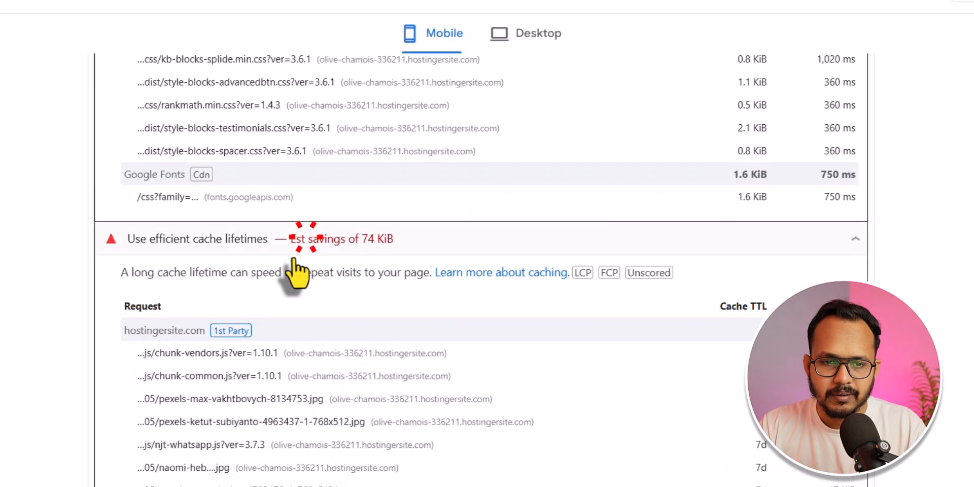
scroll(445, 289, down, 5)
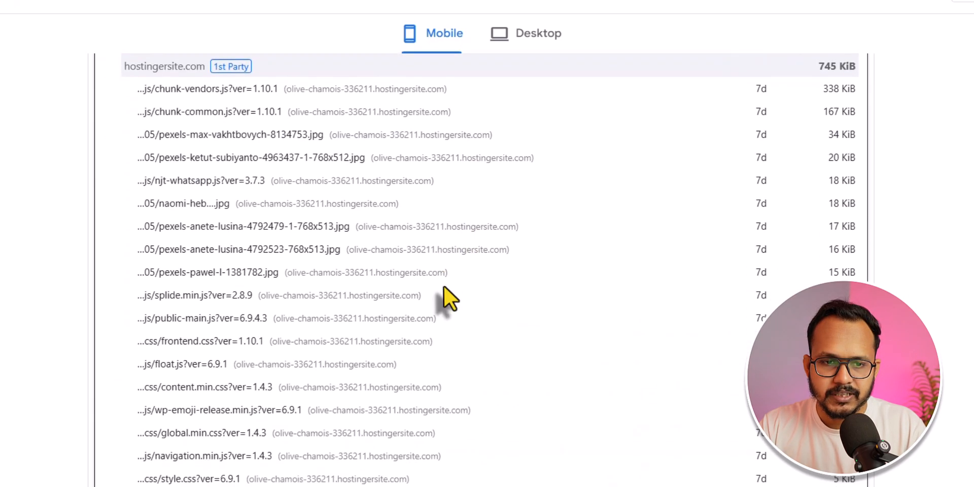
scroll(445, 287, down, 10)
scroll(401, 259, up, 2)
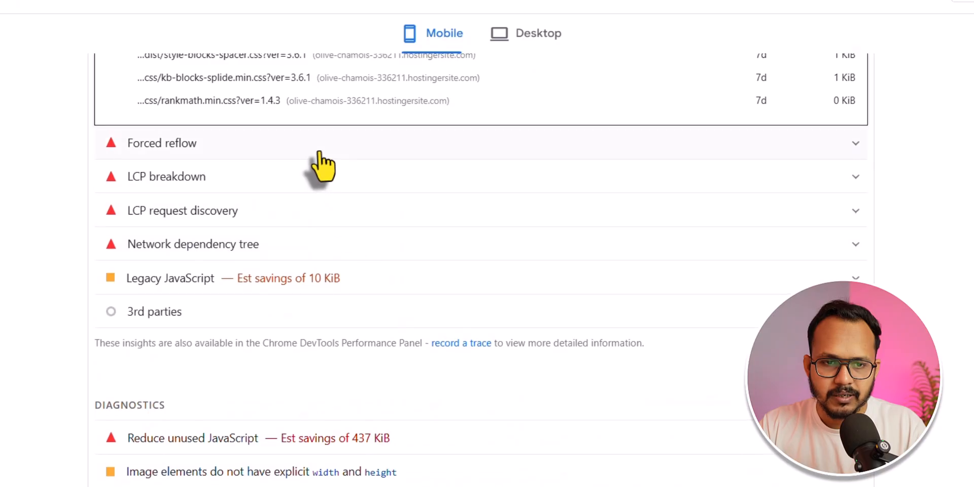
- Expand the Forced reflow and LCP breakdown insights and examine their details
click(319, 153)
click(295, 302)
scroll(386, 314, down, 6)
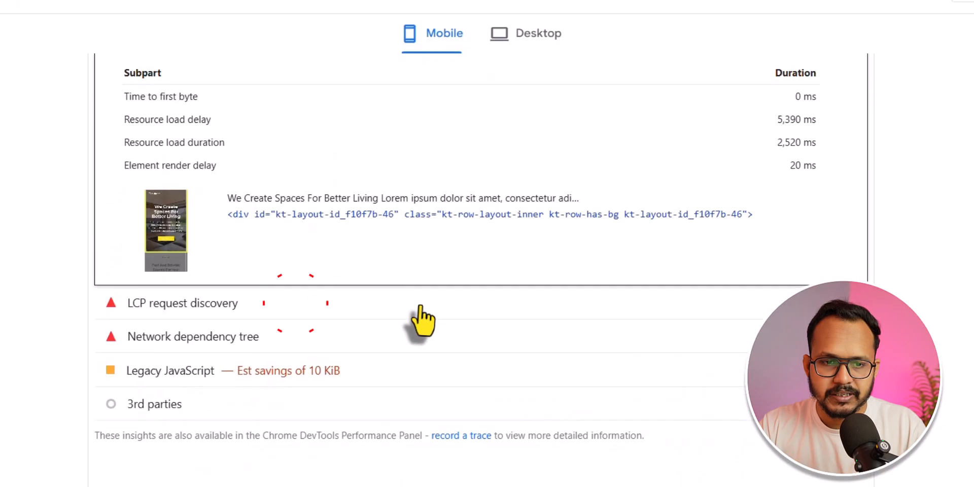
scroll(355, 386, down, 7)
- Examine the diagnostics on unused JavaScript and on image elements without explicit width and height, and return to the report's start
click(329, 194)
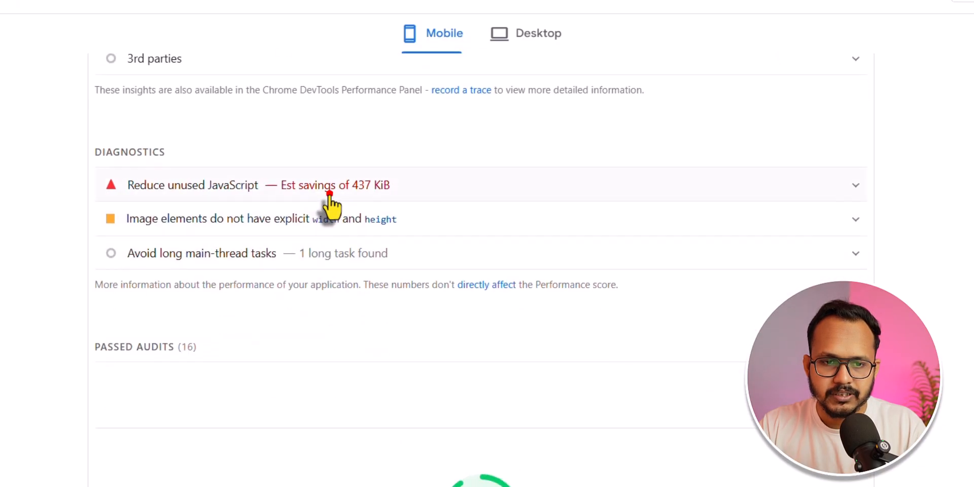
scroll(415, 259, down, 5)
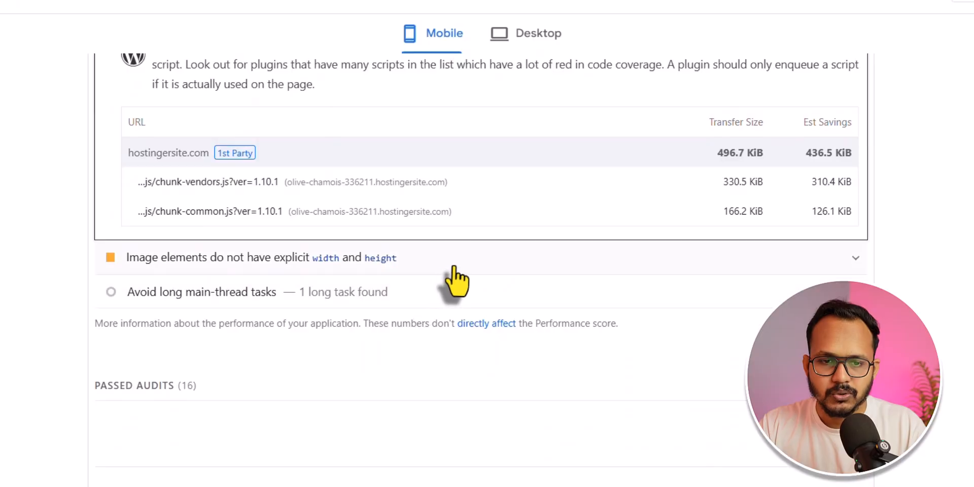
click(454, 267)
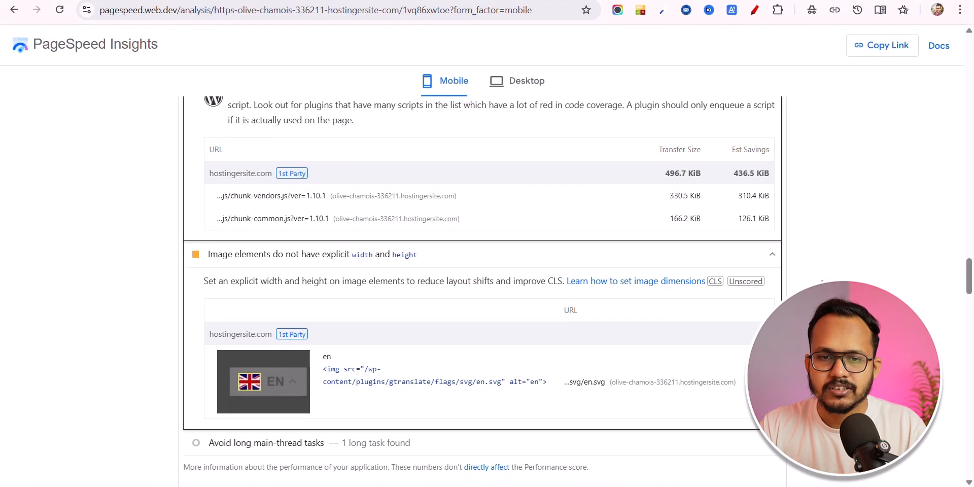
scroll(481, 291, up, 20)
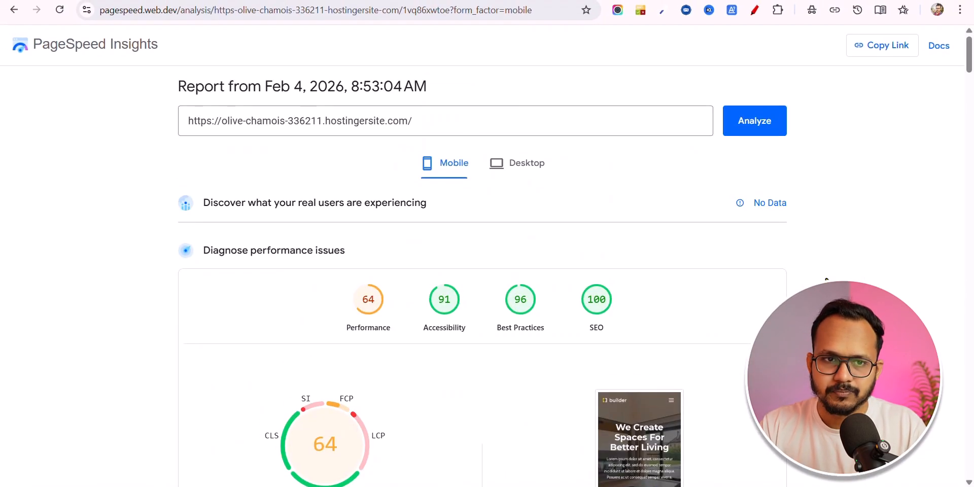
- Switch to the site's WordPress dashboard and show only the active plugins among the installed ones
click(157, 1)
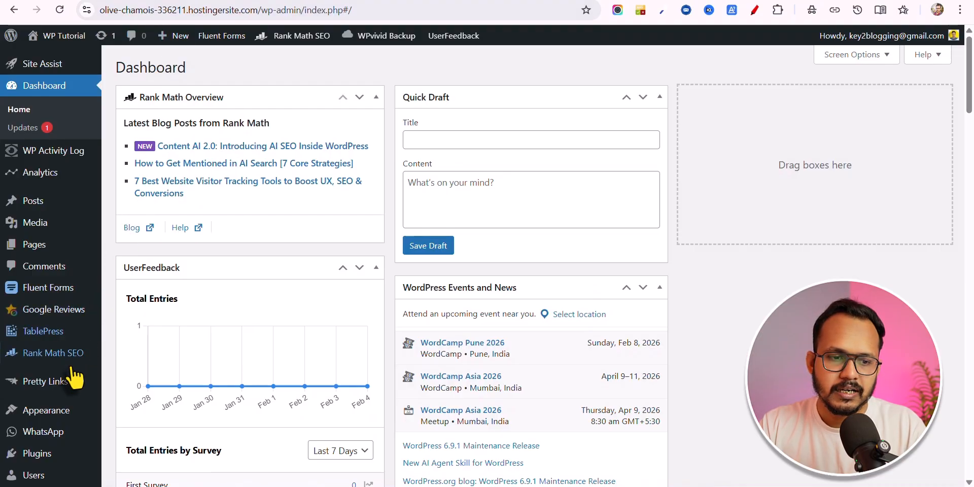
scroll(44, 420, down, 3)
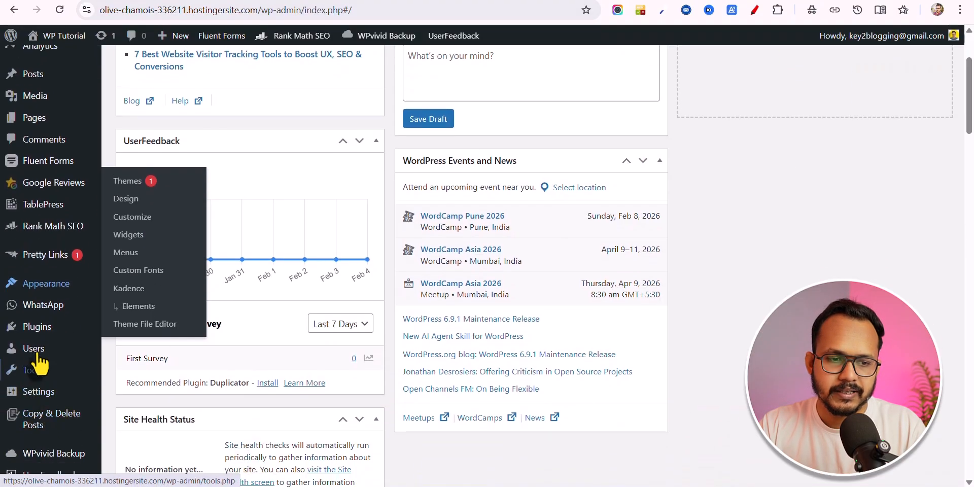
click(36, 328)
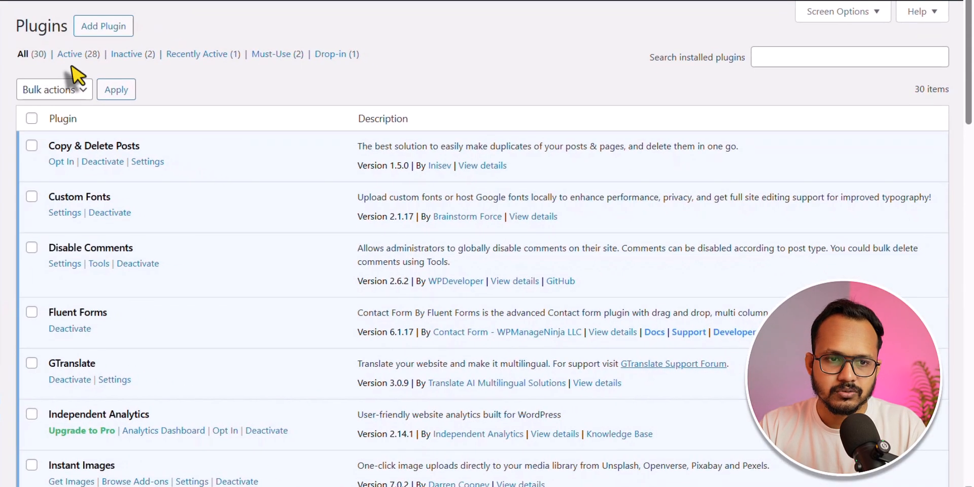
click(173, 91)
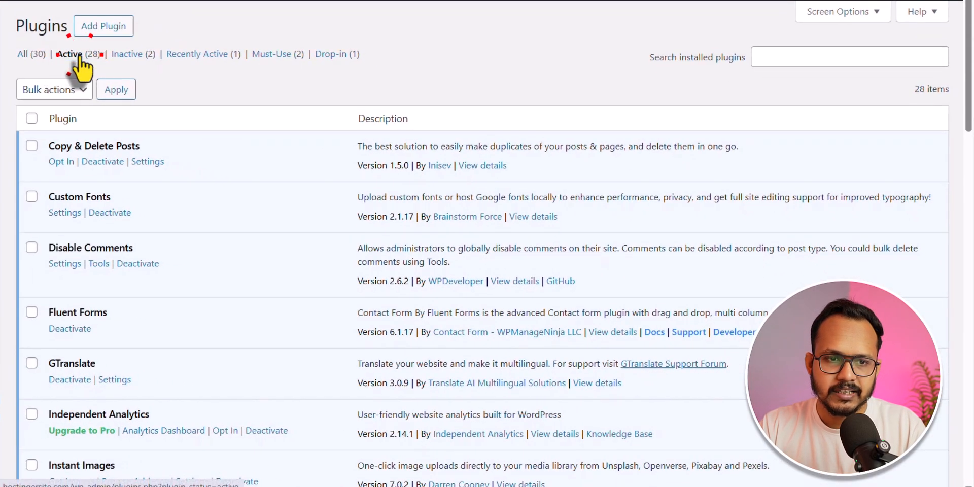
- Look through the whole list of active plugins to see what is running on the site
scroll(256, 189, down, 3)
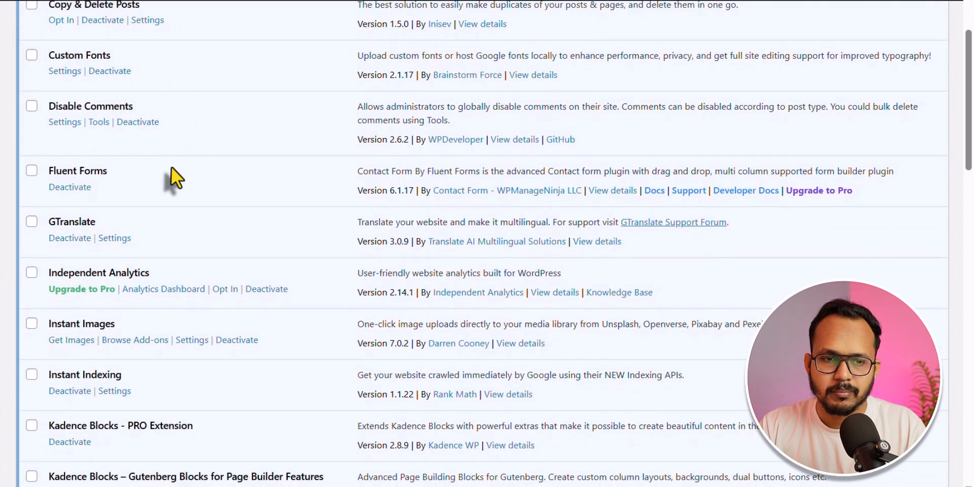
scroll(223, 183, down, 2)
scroll(217, 179, down, 1)
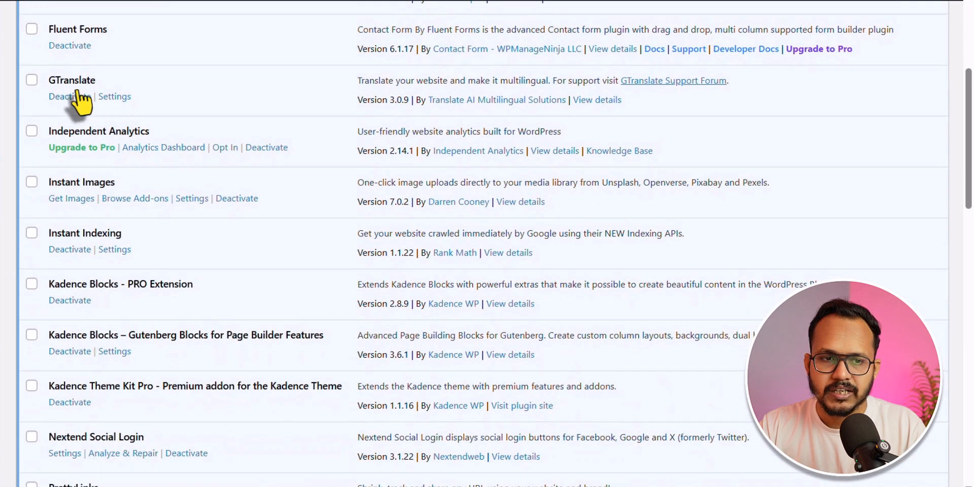
scroll(340, 147, down, 4)
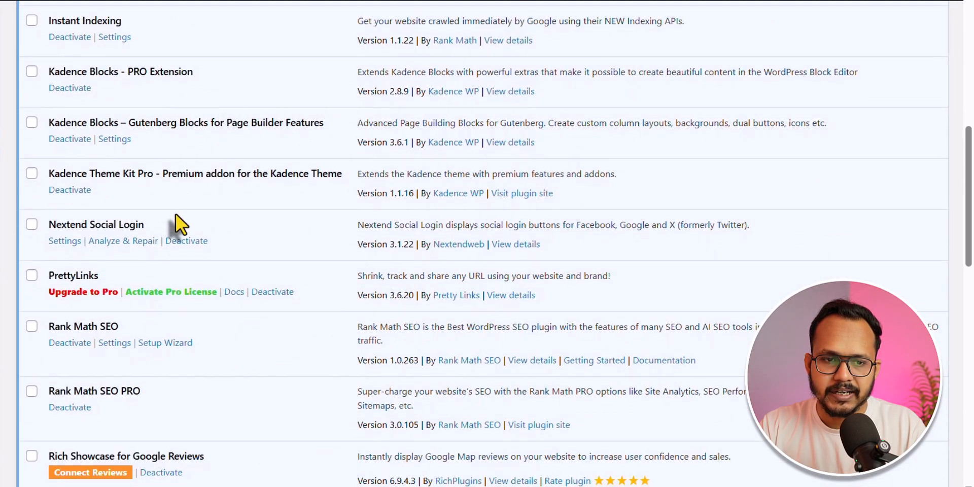
scroll(202, 215, down, 3)
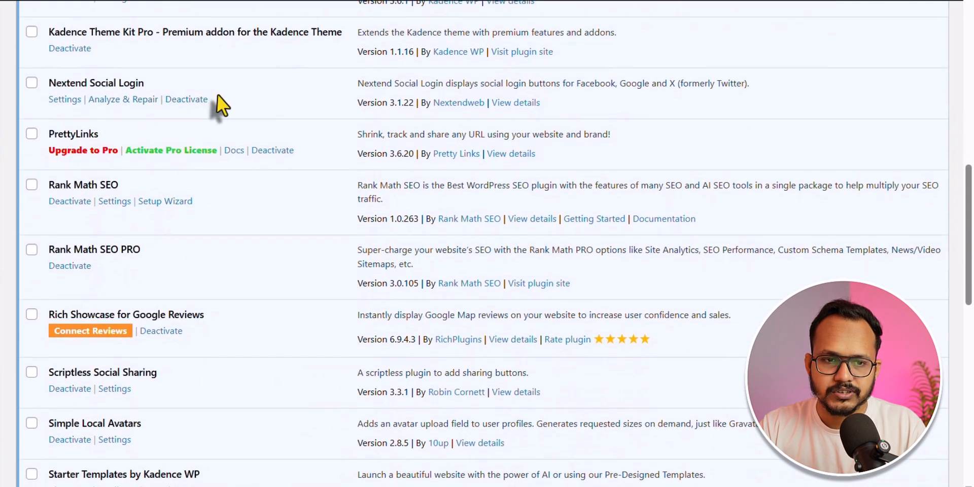
scroll(248, 226, down, 4)
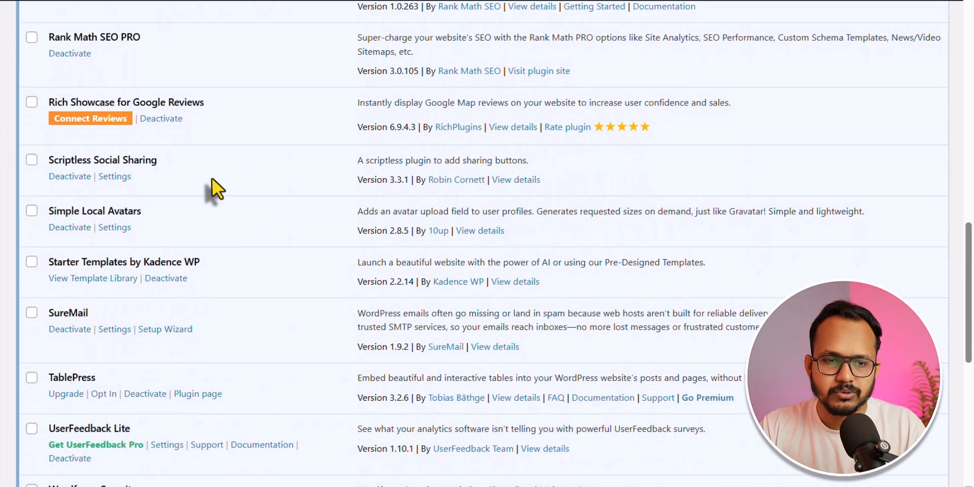
scroll(212, 179, down, 5)
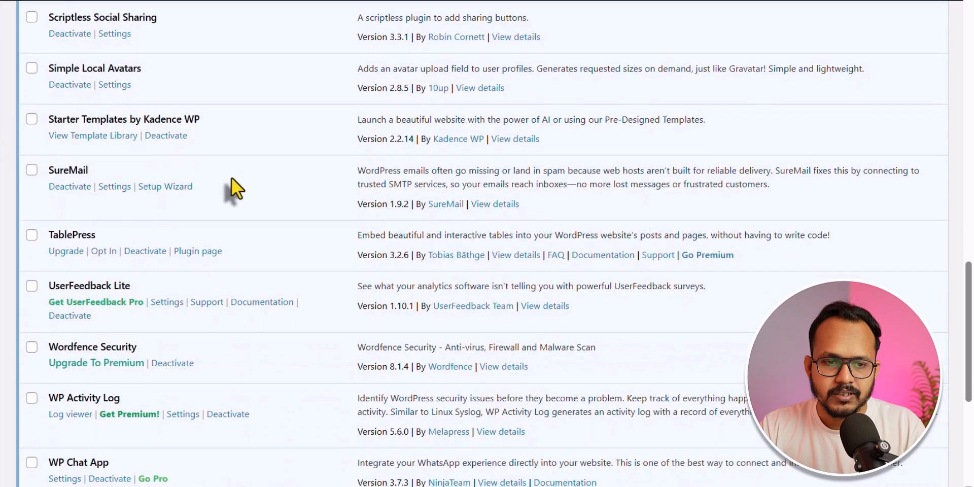
scroll(254, 175, down, 3)
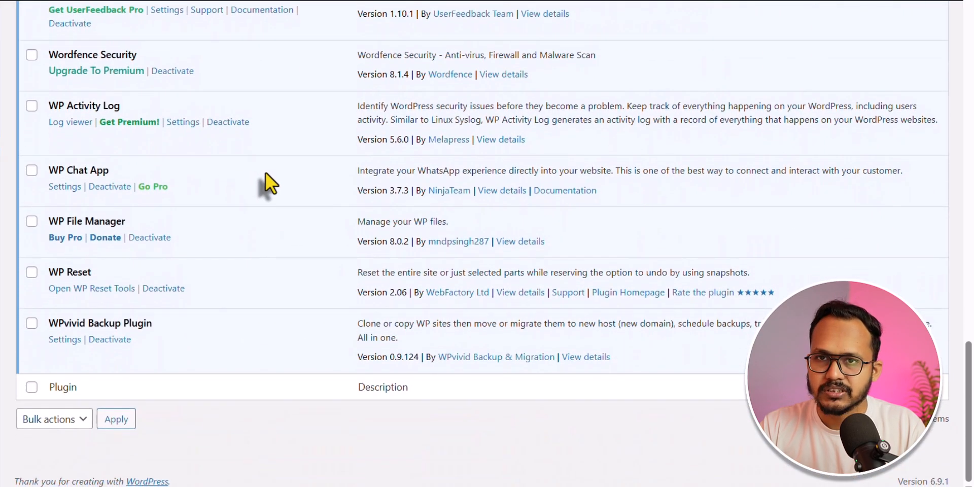
scroll(266, 173, up, 20)
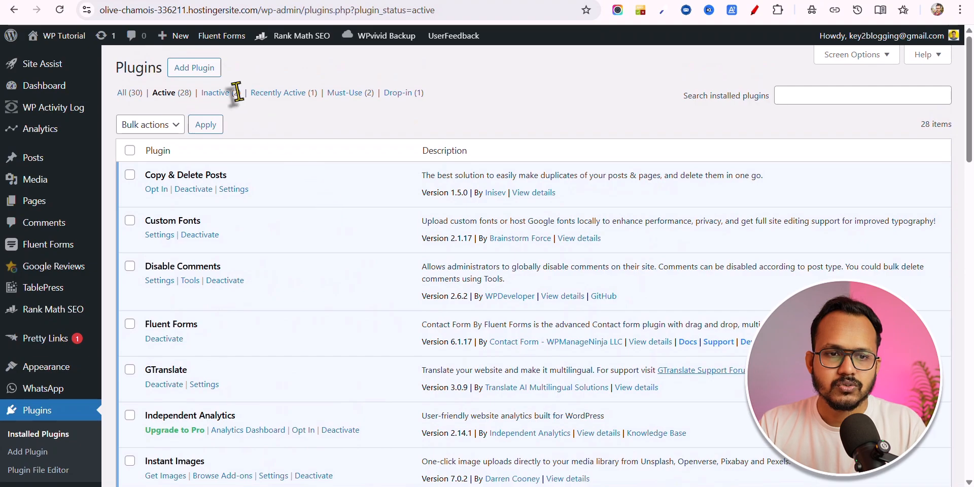
- Add the Perfmatters plugin to the site by uploading it, and activate it
click(207, 74)
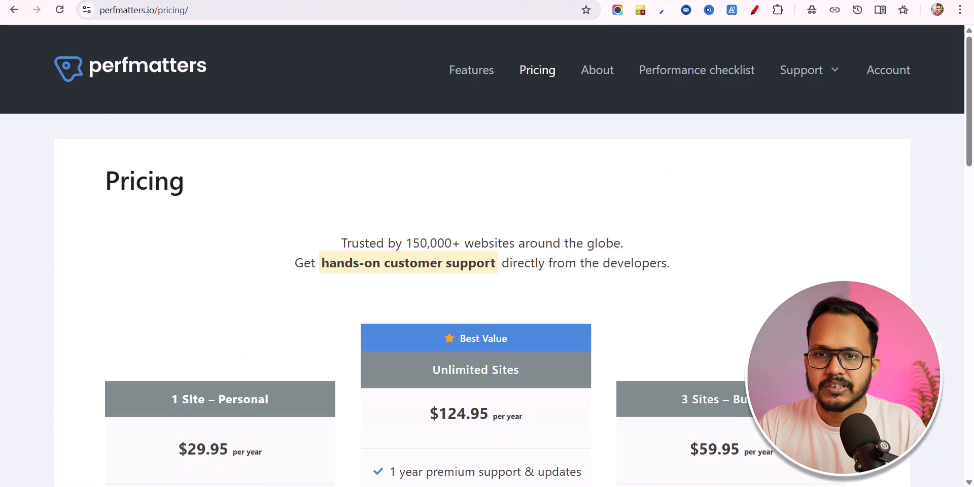
click(186, 76)
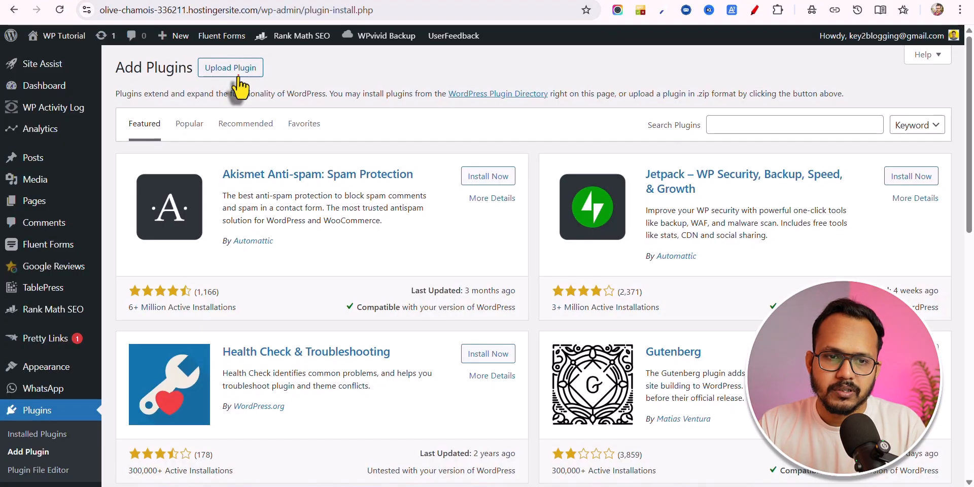
click(229, 70)
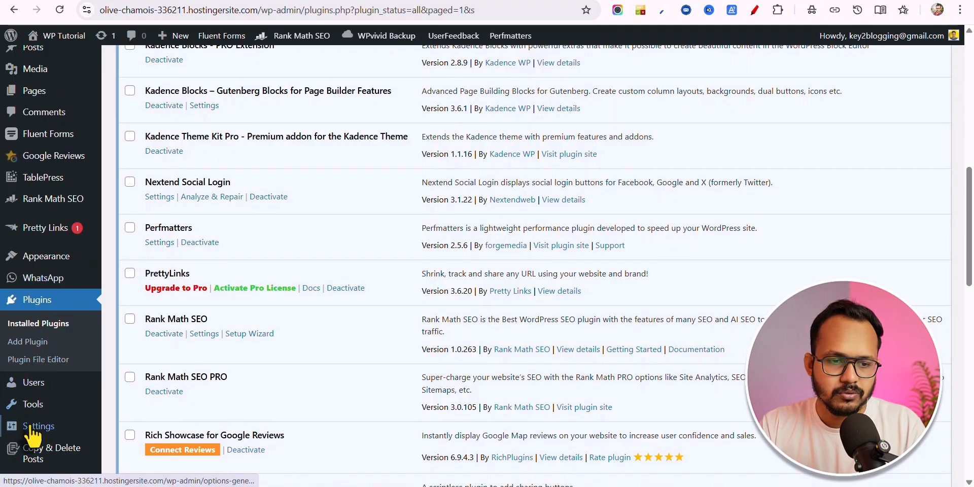
- Open the Perfmatters settings and look at its JavaScript and CSS optimization options
mouse_move(31, 428)
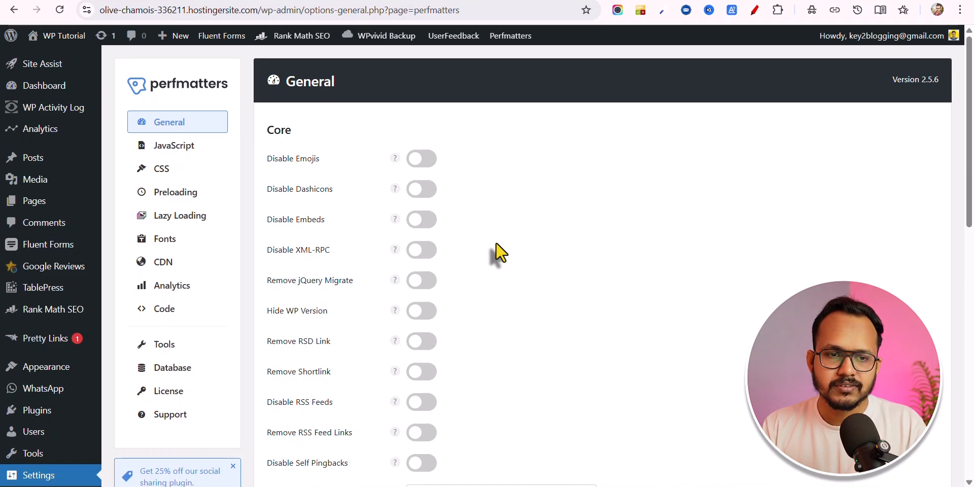
click(179, 146)
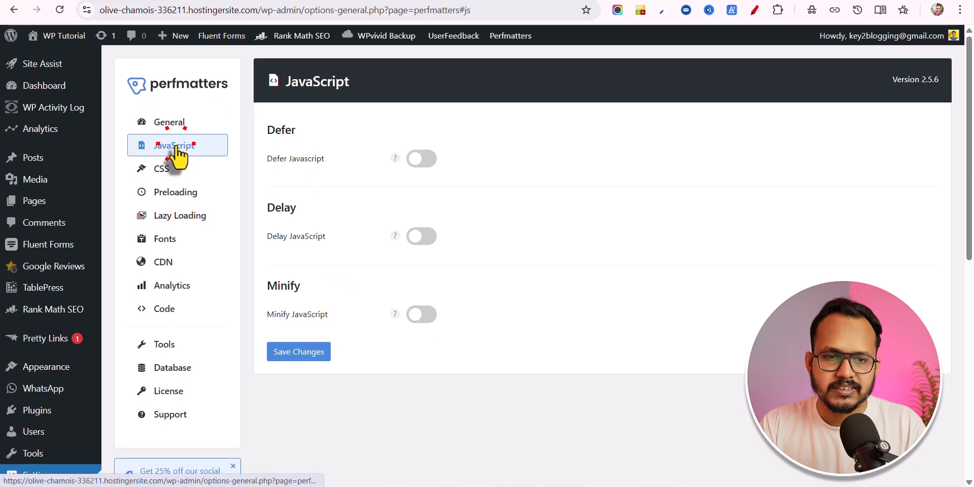
click(173, 168)
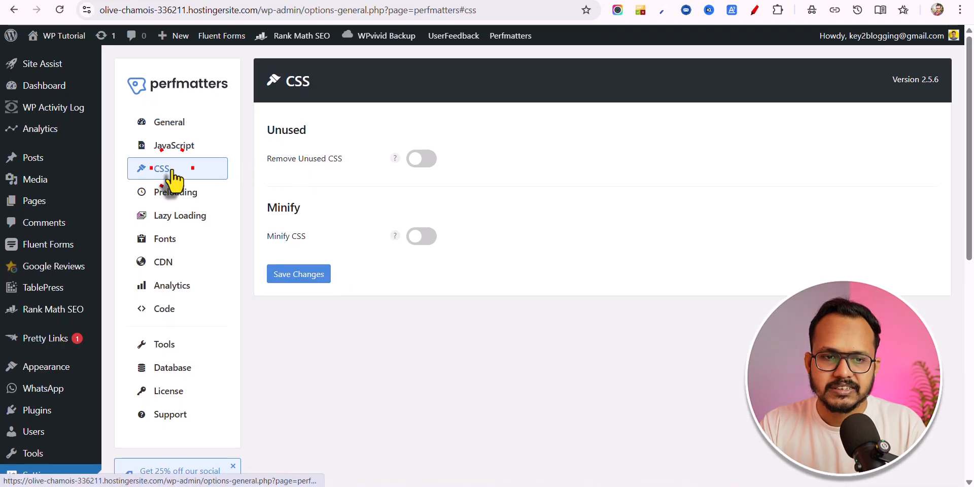
- Look through the Perfmatters Preloading, Lazy Loading, Fonts, CDN, Analytics and Code settings
click(174, 192)
click(170, 216)
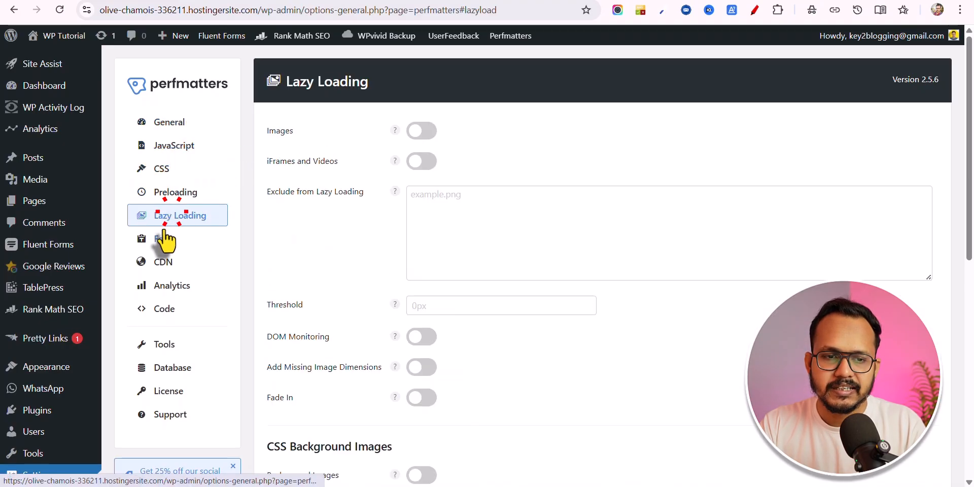
click(164, 239)
click(161, 262)
click(159, 286)
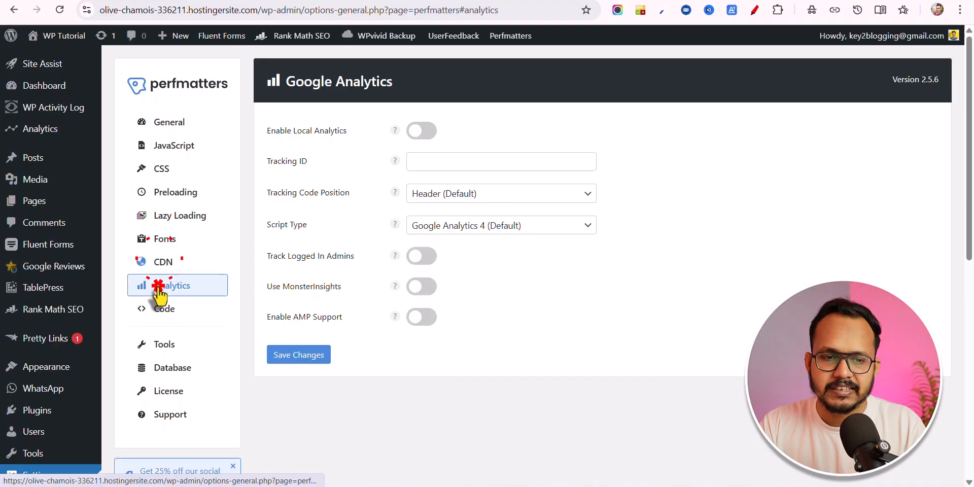
click(161, 309)
- In the General settings, turn on Disable Emojis, Disable Dashicons and Disable Embeds
click(164, 123)
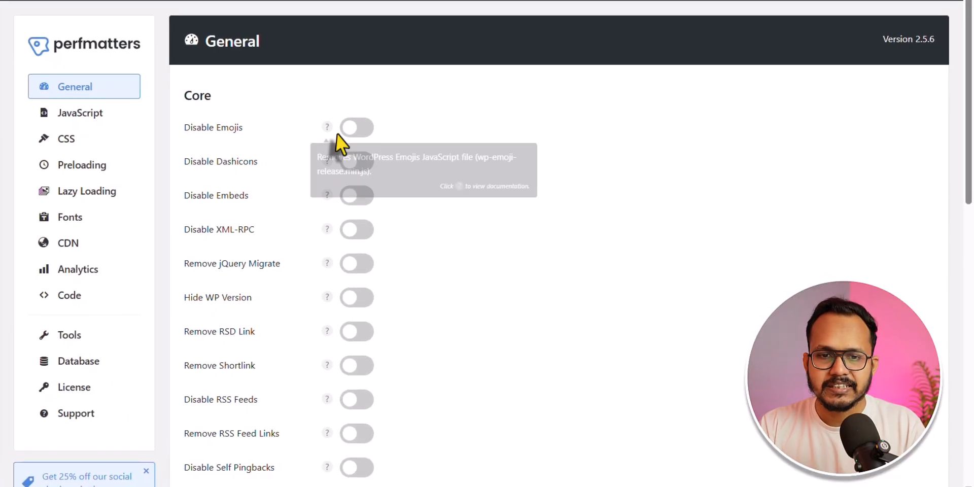
click(354, 128)
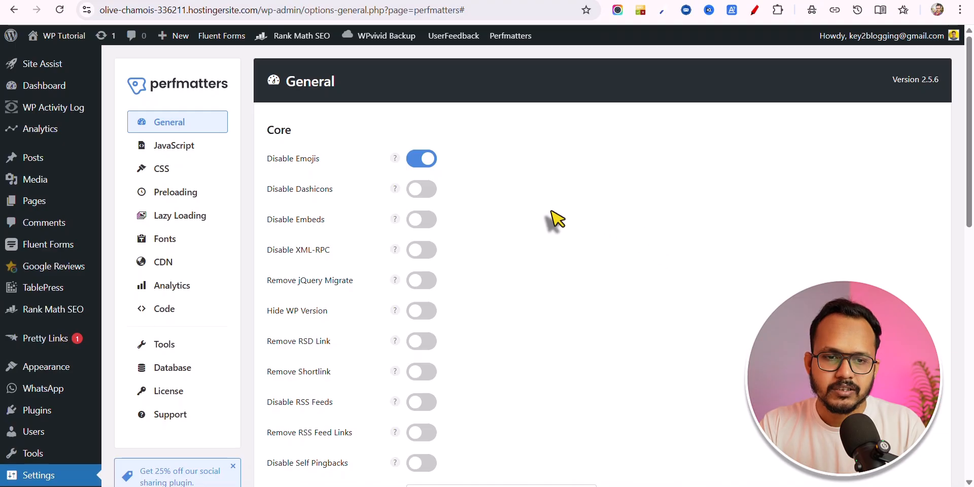
click(422, 192)
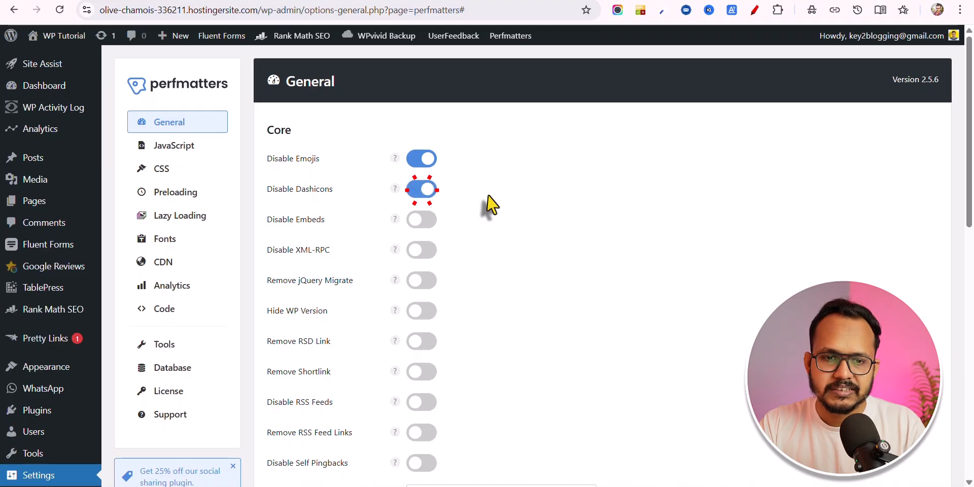
click(421, 219)
- Open the help documentation for Disable Embeds, read what disabling embeds does, and return to the Perfmatters settings
mouse_move(394, 221)
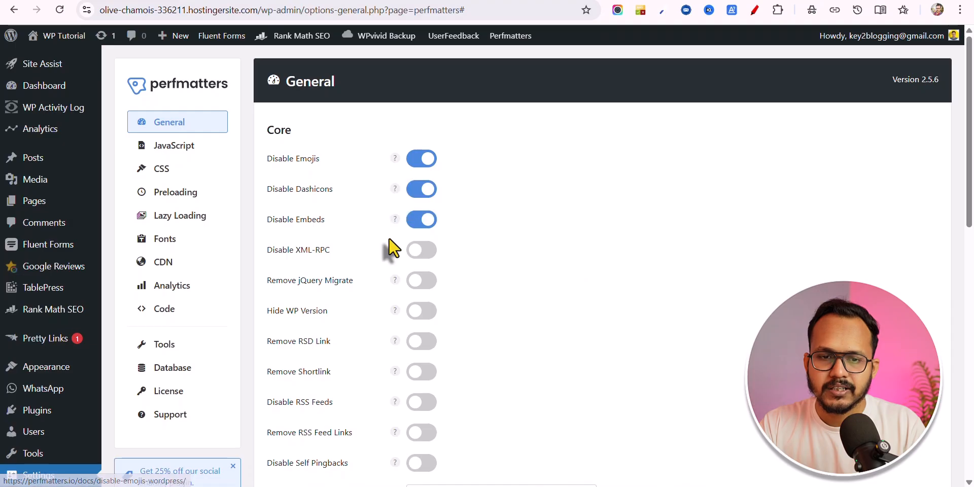
click(396, 221)
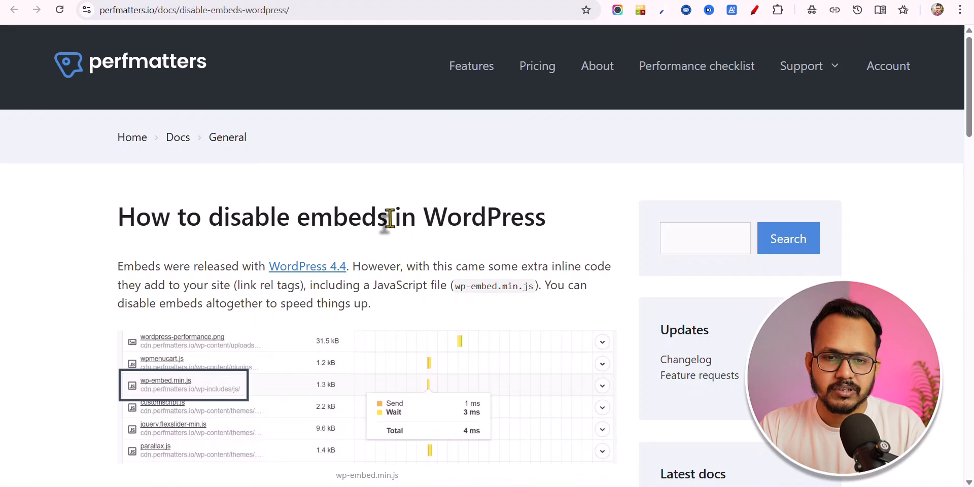
scroll(355, 221, down, 3)
scroll(197, 295, down, 2)
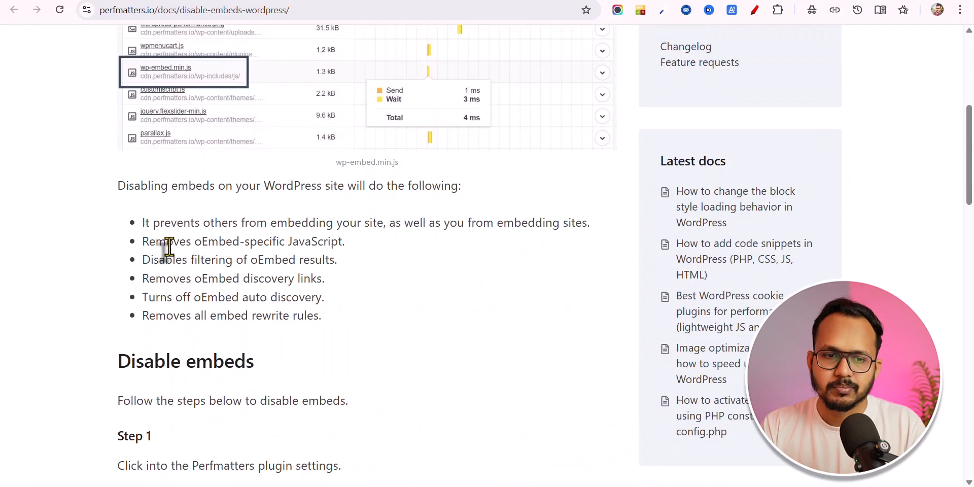
scroll(208, 178, up, 2)
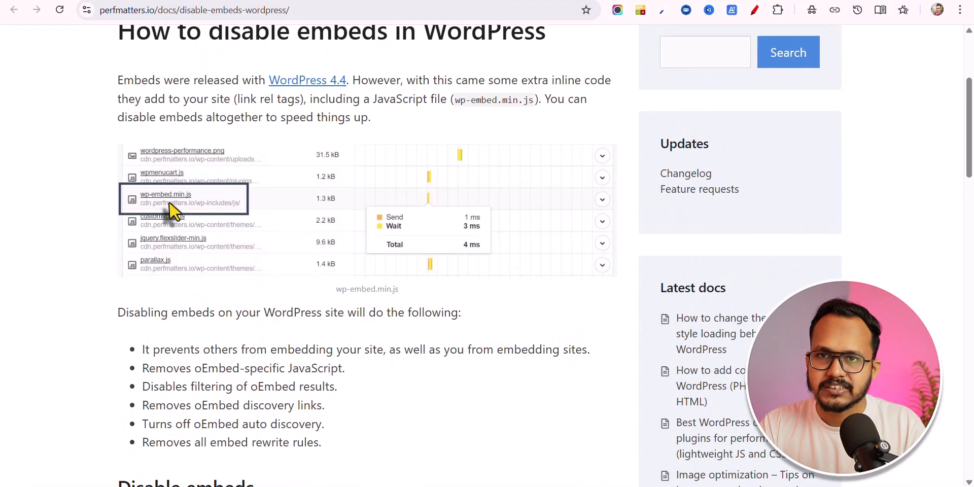
scroll(208, 213, down, 2)
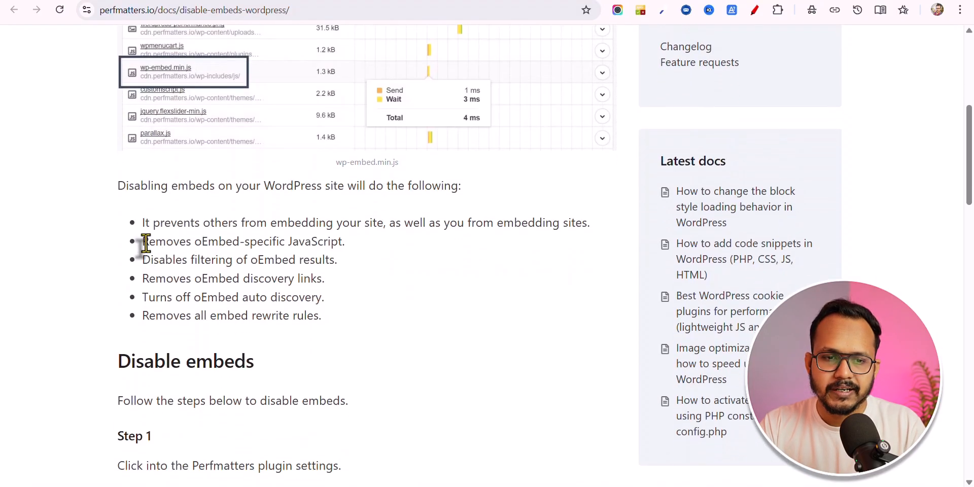
drag(191, 243, 284, 243)
click(297, 241)
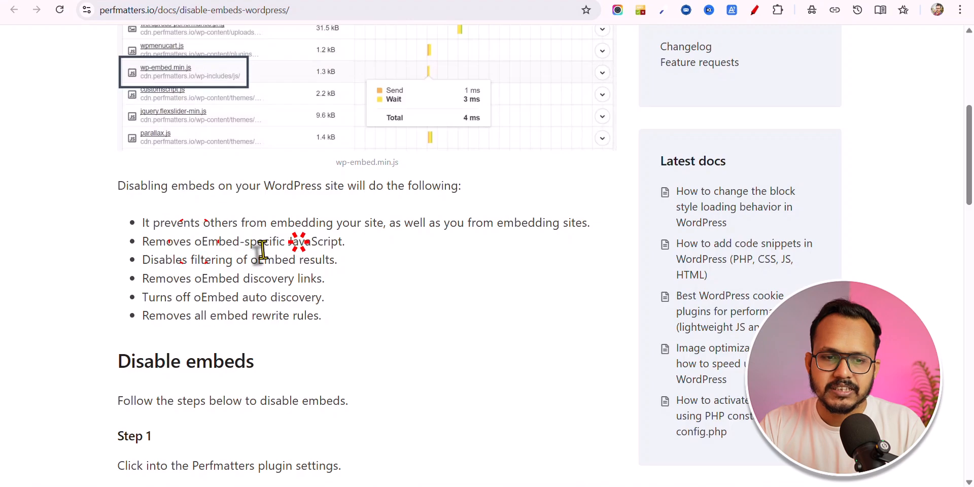
drag(191, 260, 325, 261)
click(325, 261)
drag(190, 297, 335, 311)
scroll(355, 307, down, 3)
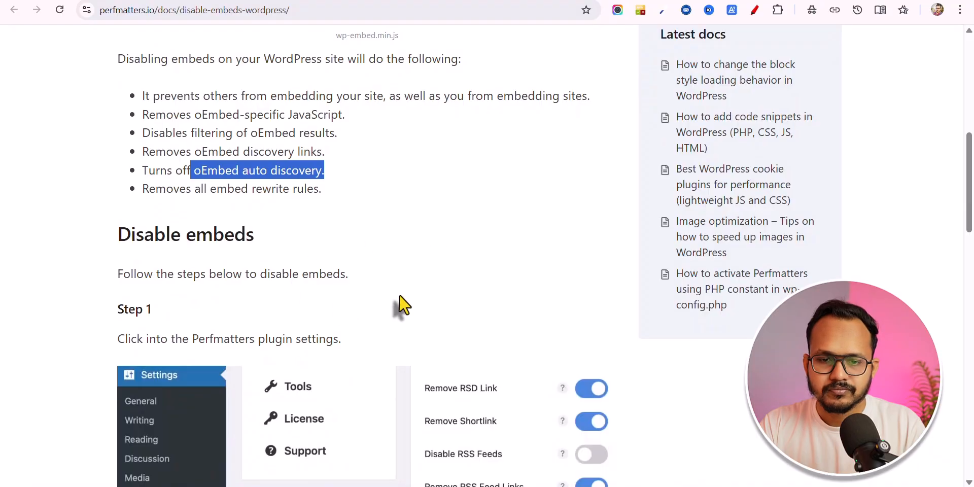
scroll(402, 309, down, 6)
scroll(412, 249, down, 5)
scroll(411, 250, up, 15)
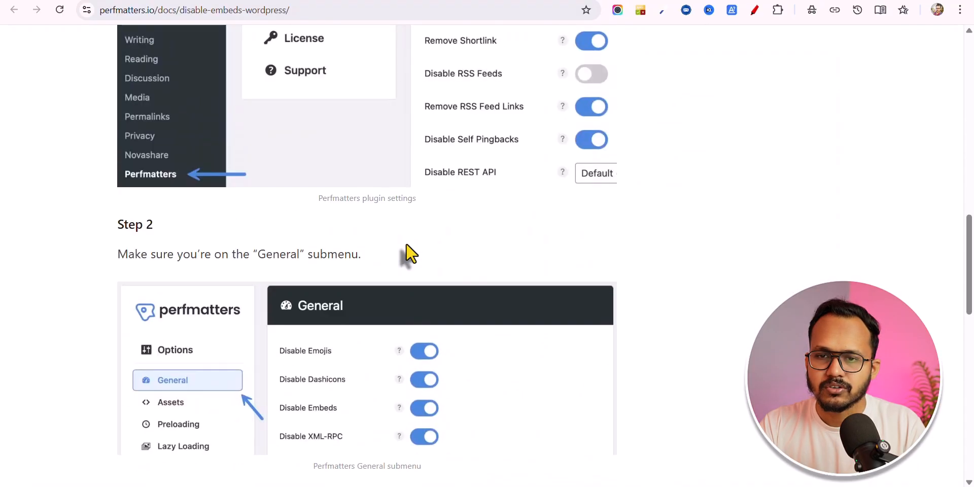
click(280, 1)
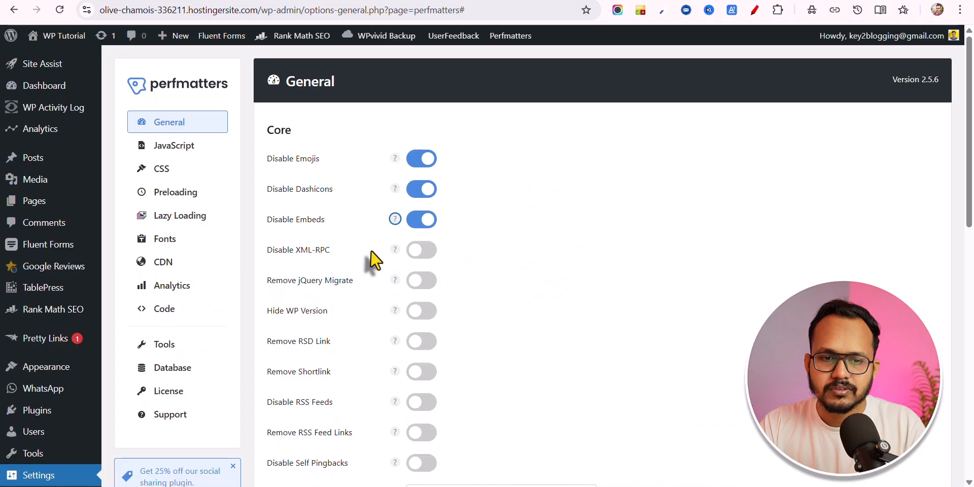
- Turn on Disable XML-RPC, Remove jQuery Migrate, Hide WP Version, Remove RSD Link and Remove Shortlink
mouse_move(395, 253)
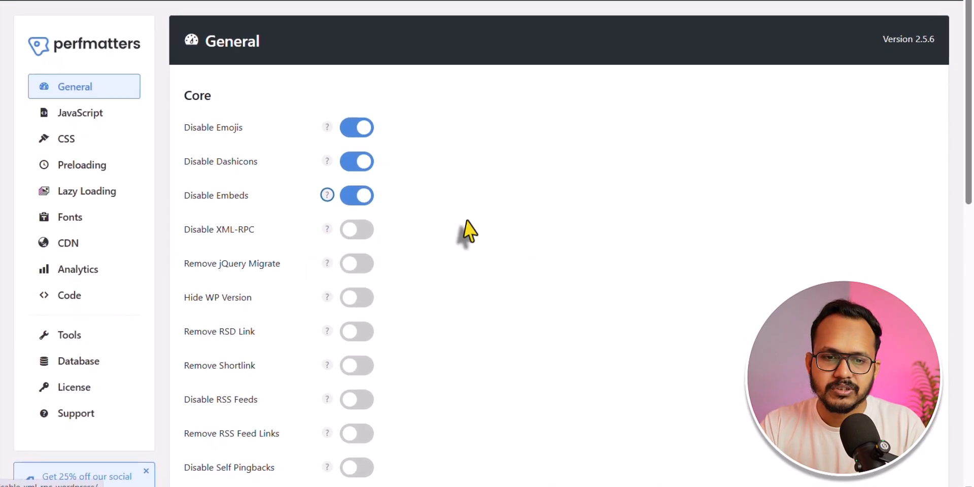
click(521, 241)
click(362, 233)
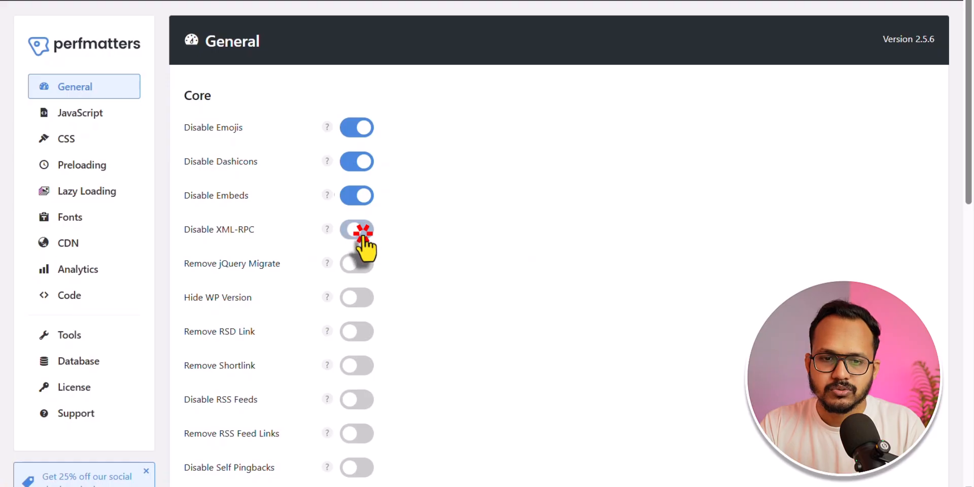
click(366, 268)
scroll(372, 281, down, 2)
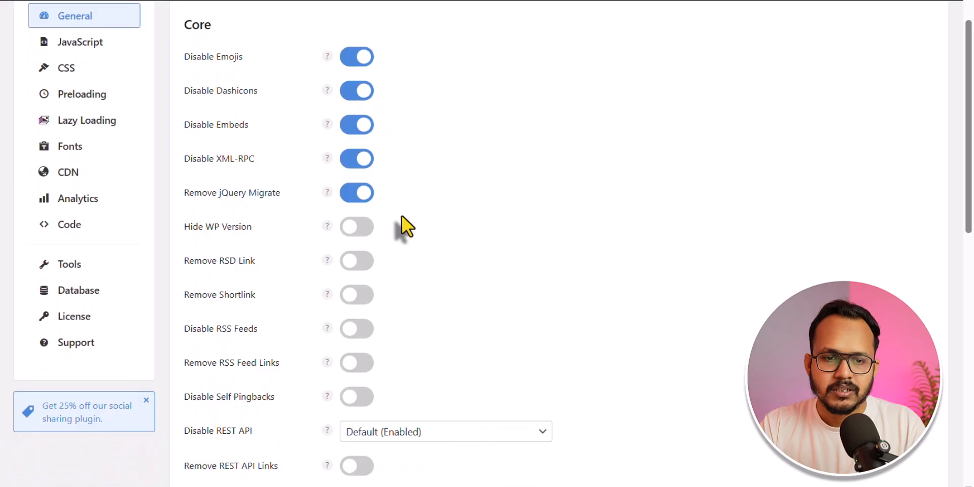
scroll(403, 223, down, 2)
click(361, 158)
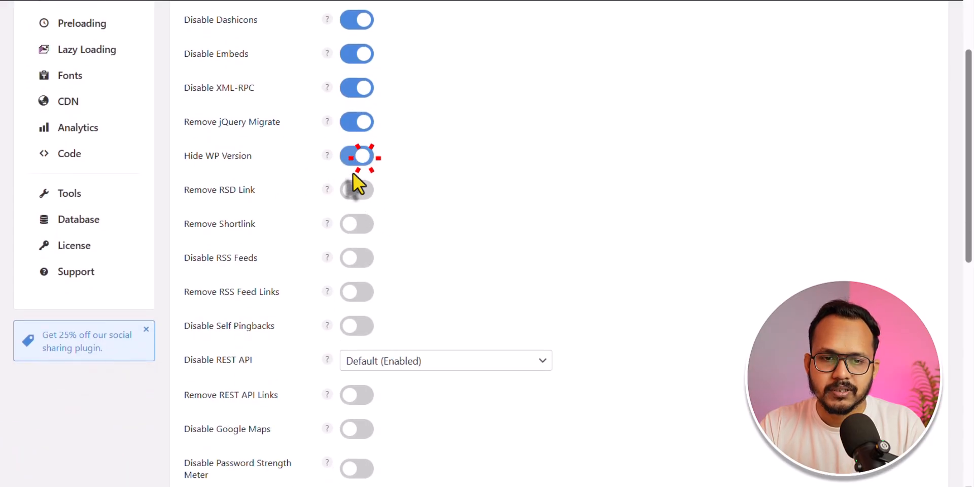
click(355, 223)
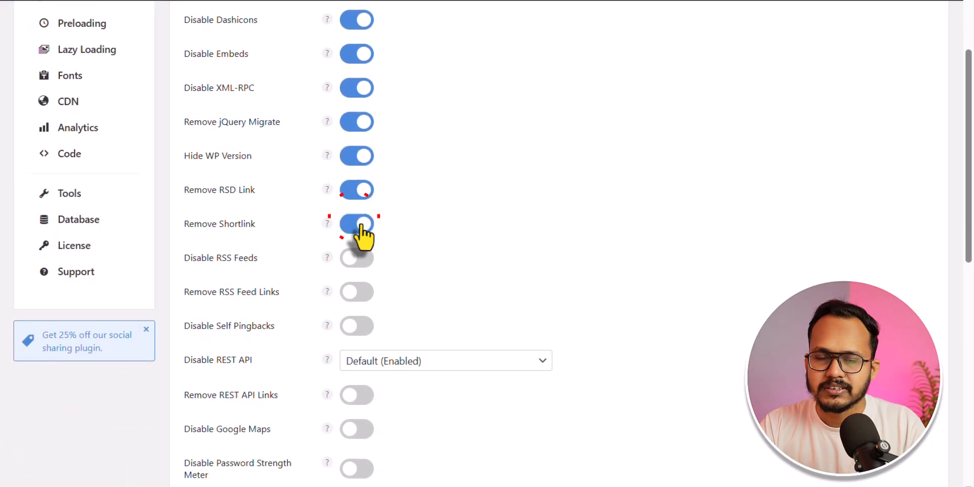
- Turn on Disable RSS Feeds, Remove RSS Feed Links and Disable Self Pingbacks, and leave Disable REST API at Default (Enabled)
scroll(443, 194, down, 2)
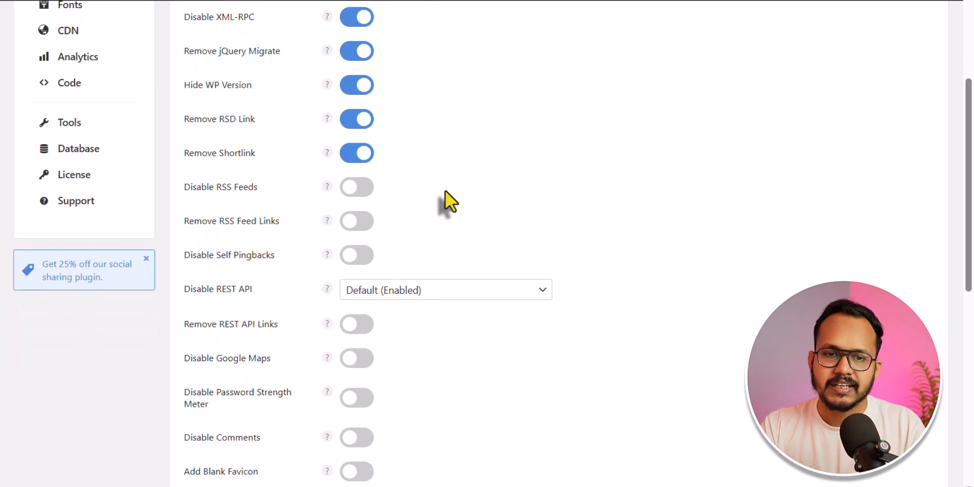
click(357, 188)
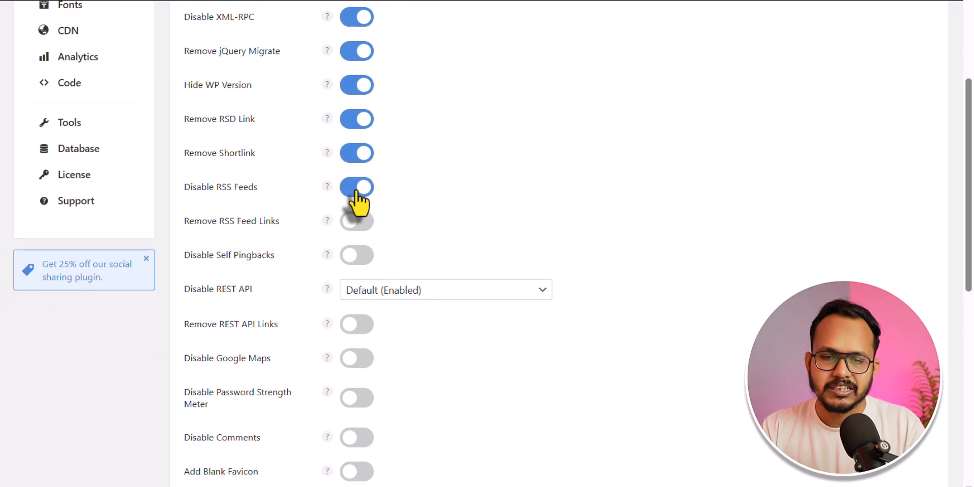
click(361, 224)
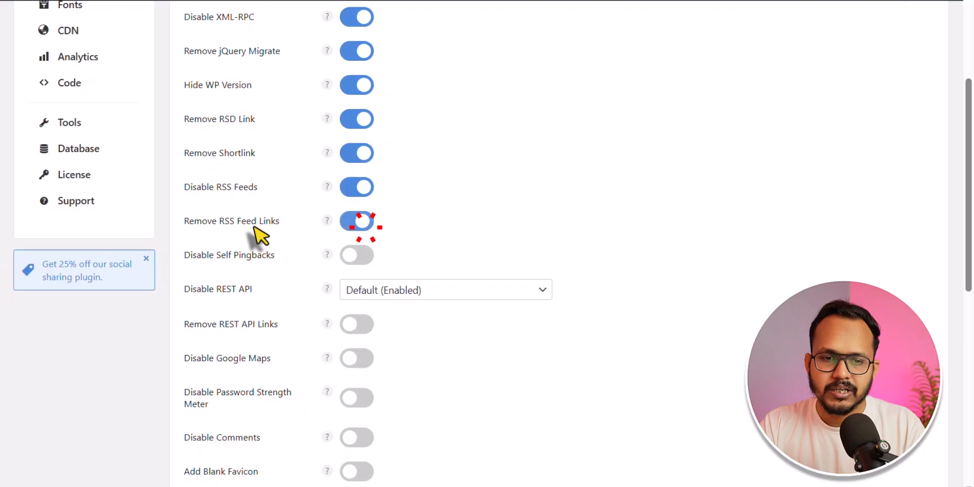
scroll(431, 213, down, 2)
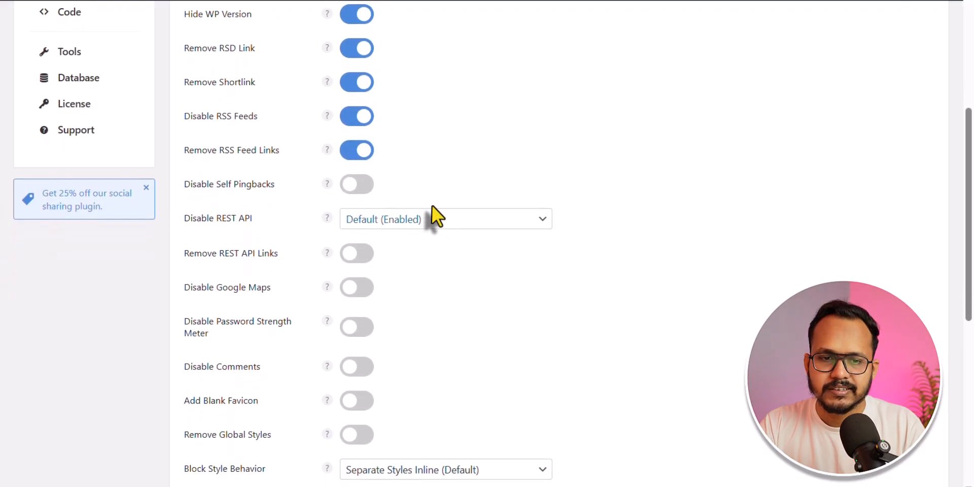
click(359, 186)
click(387, 219)
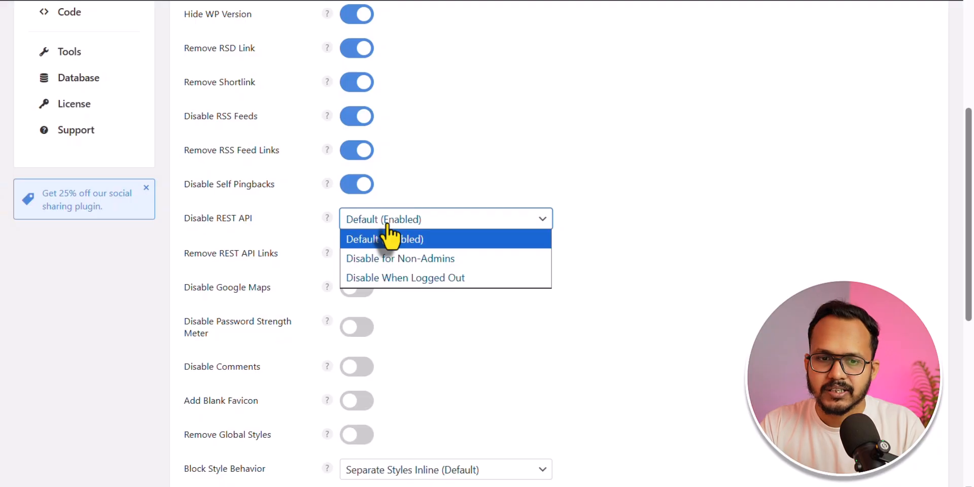
click(503, 196)
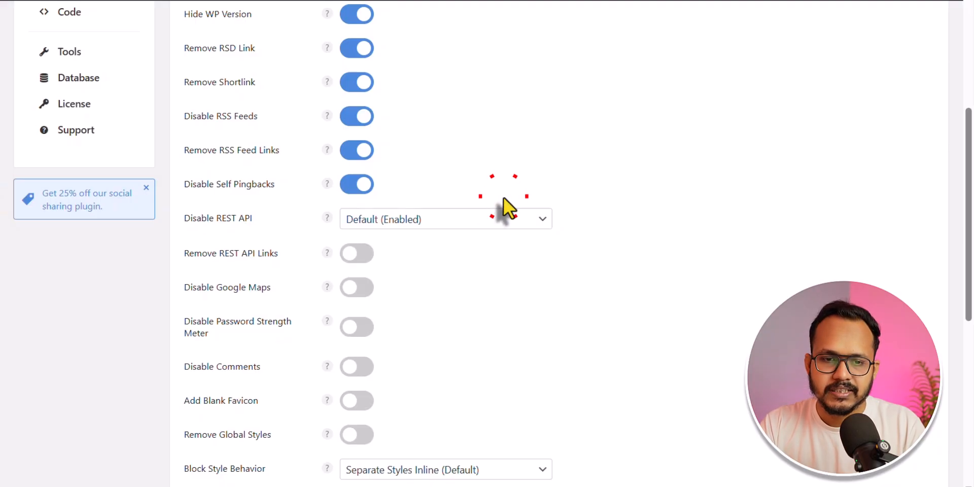
- Turn on Disable Google Maps without excluding any post IDs, and turn on Disable Password Strength Meter
scroll(363, 158, down, 3)
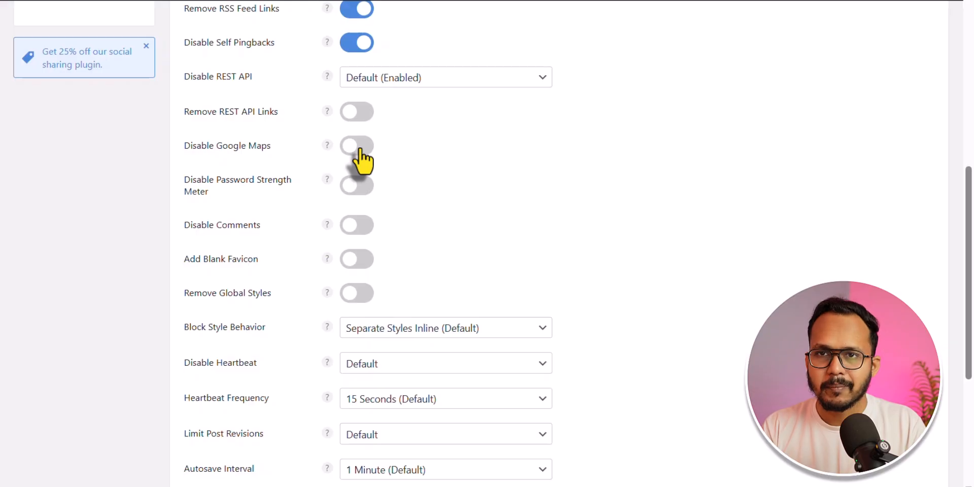
click(357, 147)
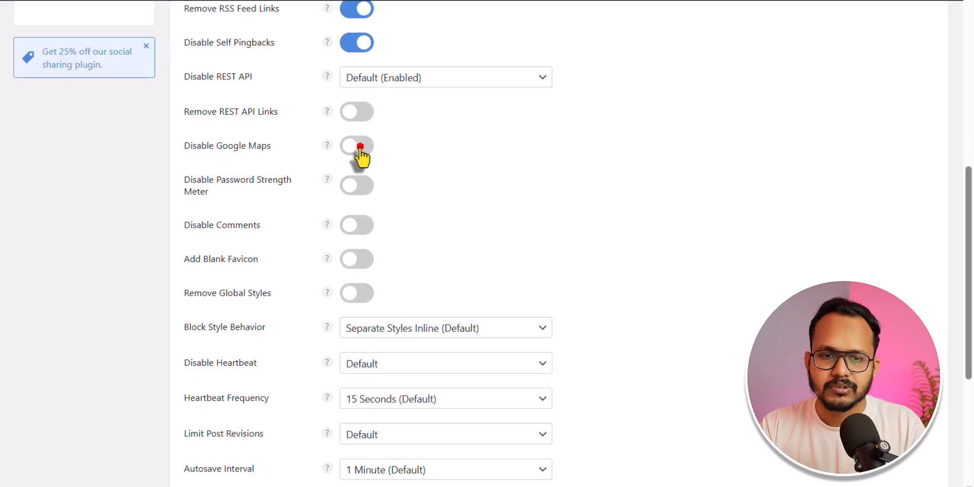
click(369, 181)
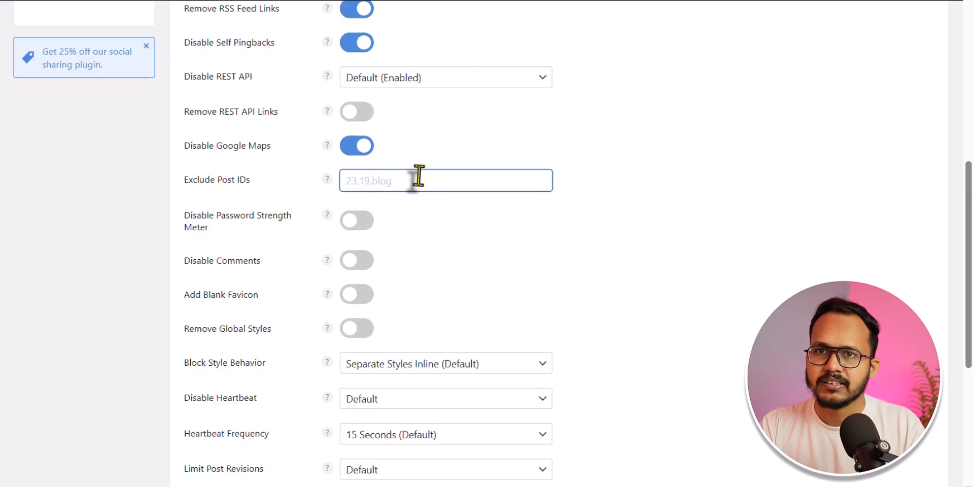
click(354, 223)
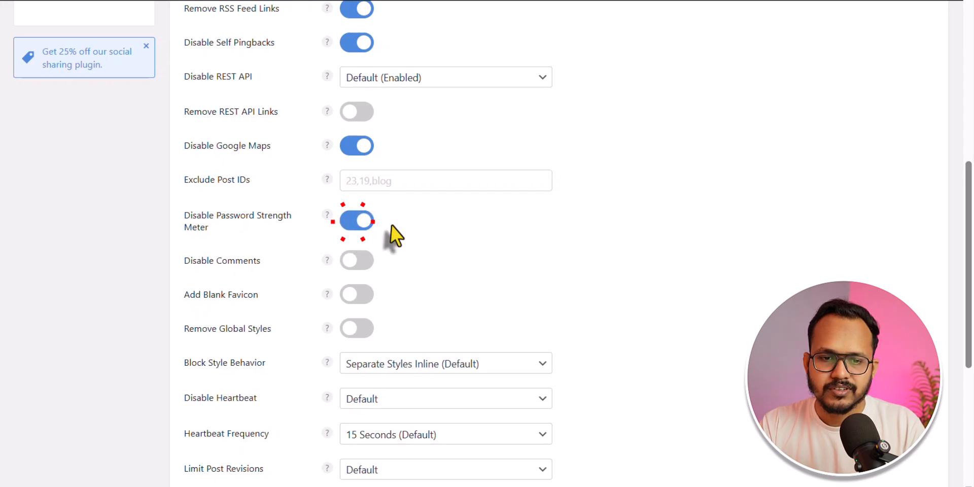
- Turn on Disable Comments, Add Blank Favicon and Remove Global Styles
scroll(385, 223, down, 3)
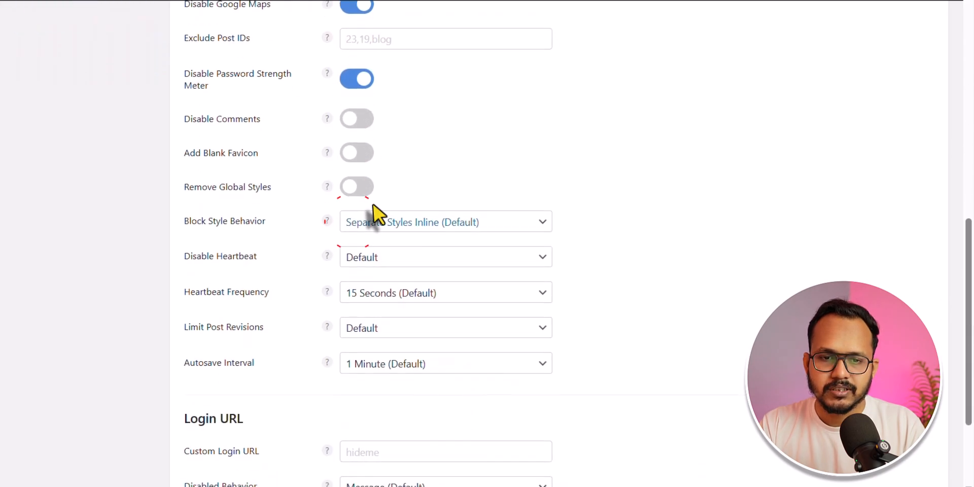
click(355, 120)
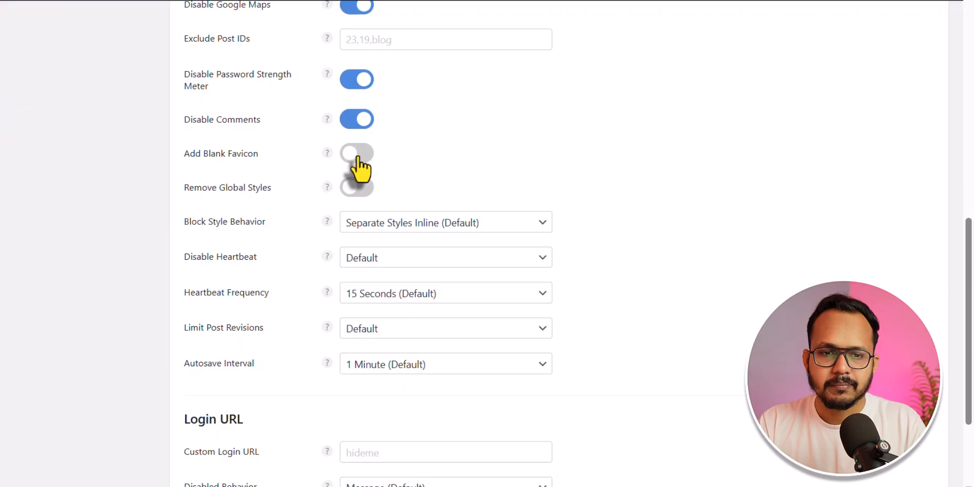
click(356, 161)
click(353, 189)
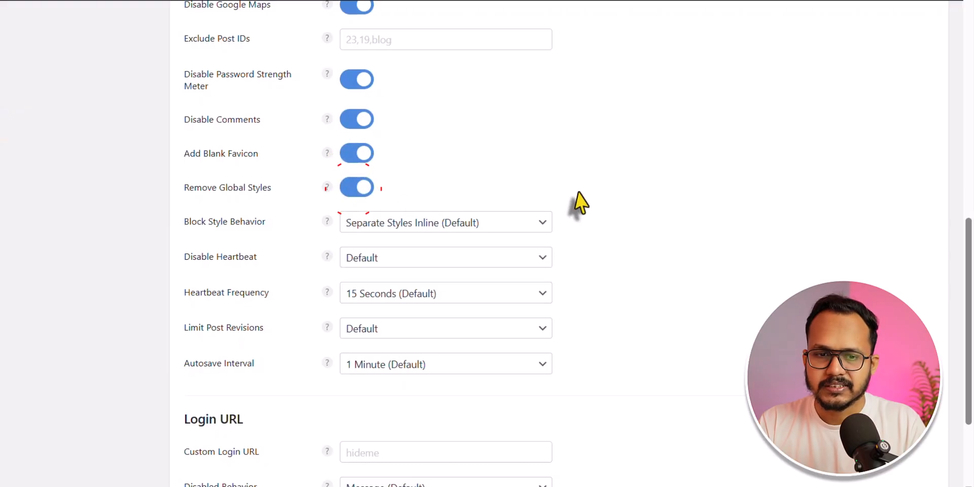
- Check the Block Style Behavior choices and keep Separate Styles Inline (Default)
scroll(507, 203, down, 2)
drag(183, 152, 261, 153)
click(262, 151)
click(396, 154)
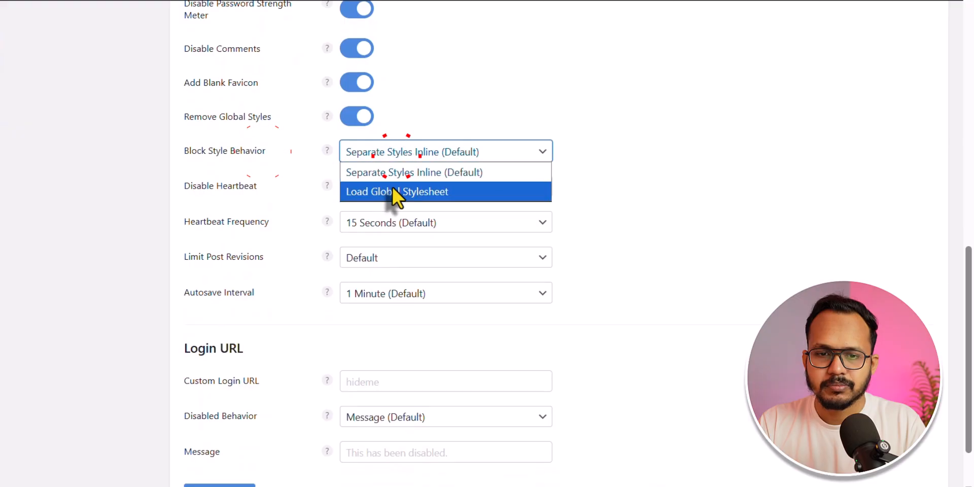
click(434, 170)
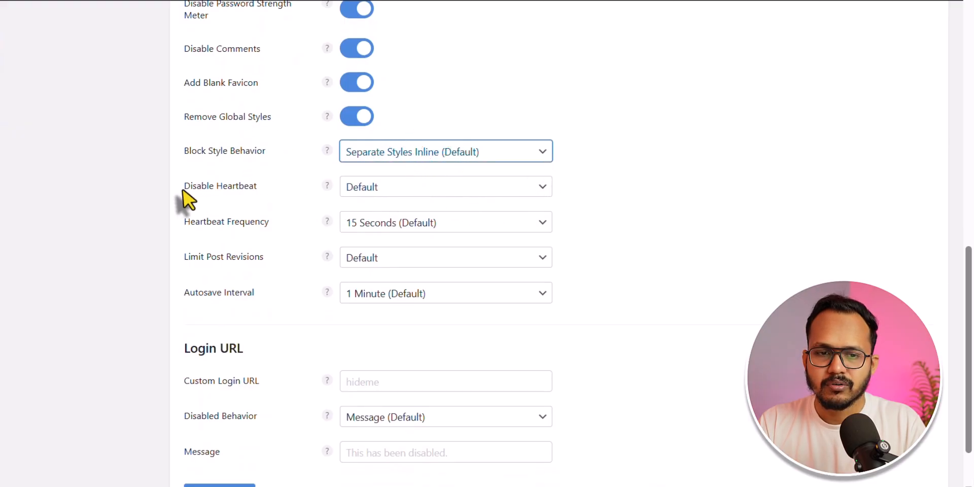
- Set Disable Heartbeat to Only Allow When Editing Posts/Pages and Heartbeat Frequency to 60 Seconds
drag(182, 189, 260, 190)
click(260, 187)
click(392, 187)
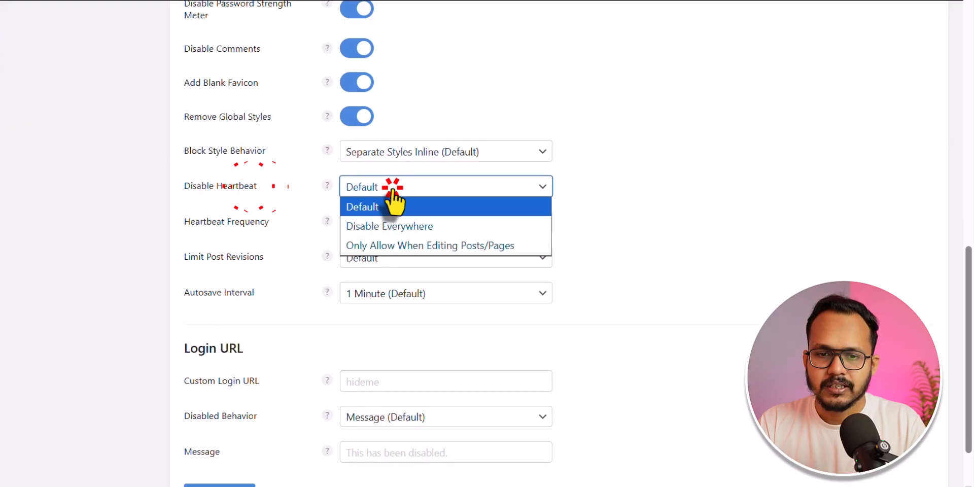
click(403, 248)
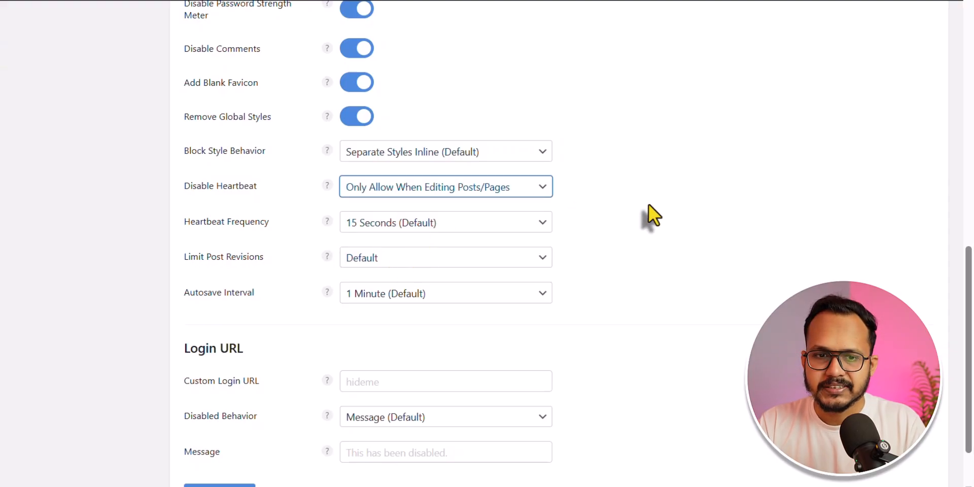
scroll(646, 206, down, 2)
click(458, 162)
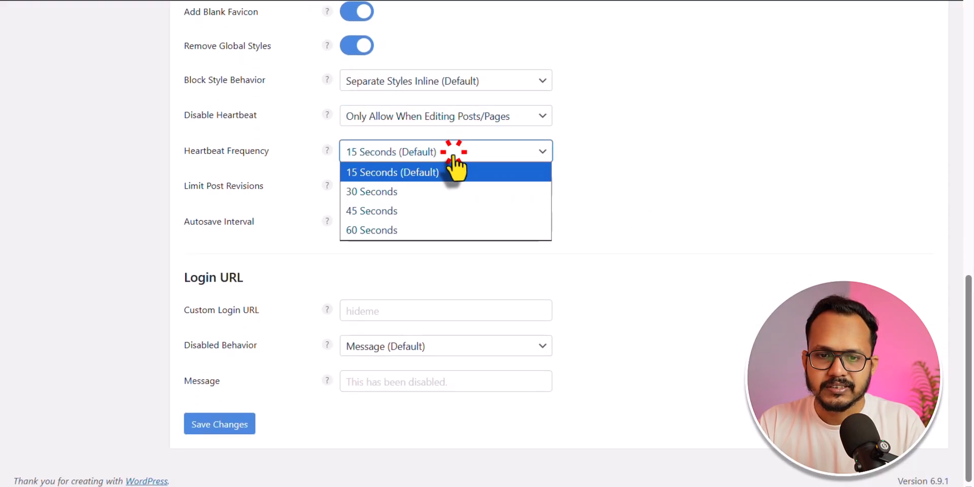
click(407, 229)
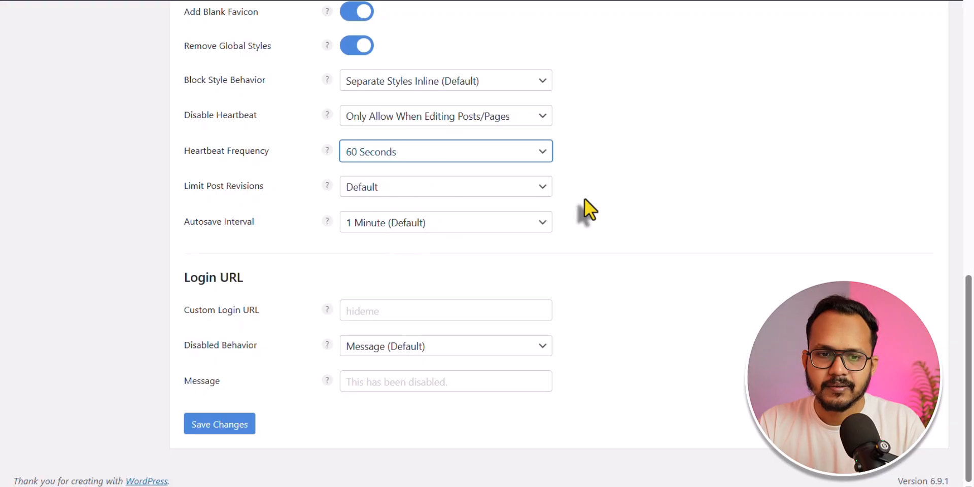
- Limit post revisions to 20, set the Autosave Interval to 2 Minutes, and save the General settings without entering a custom login URL
click(420, 187)
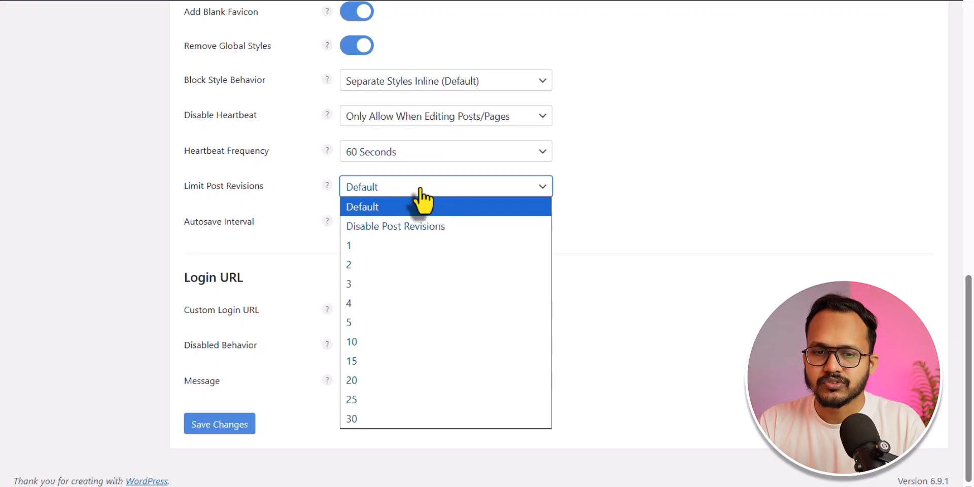
click(388, 378)
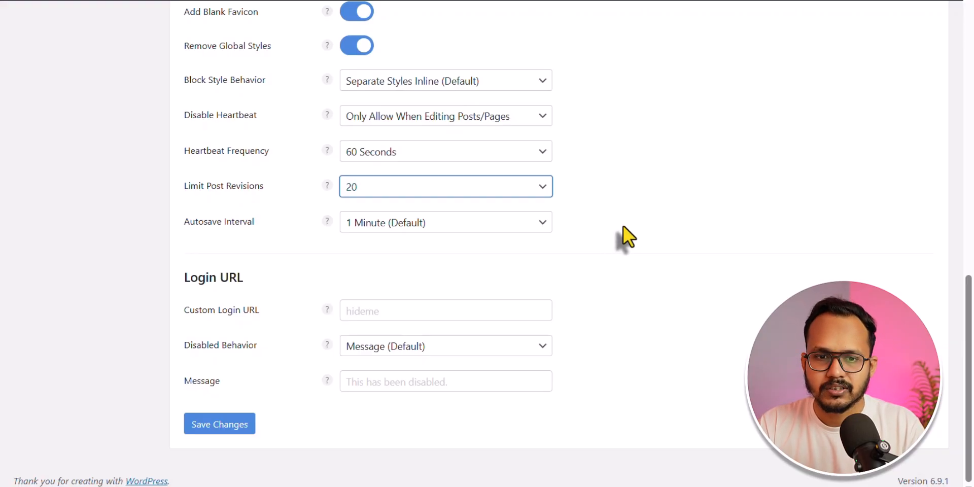
click(505, 223)
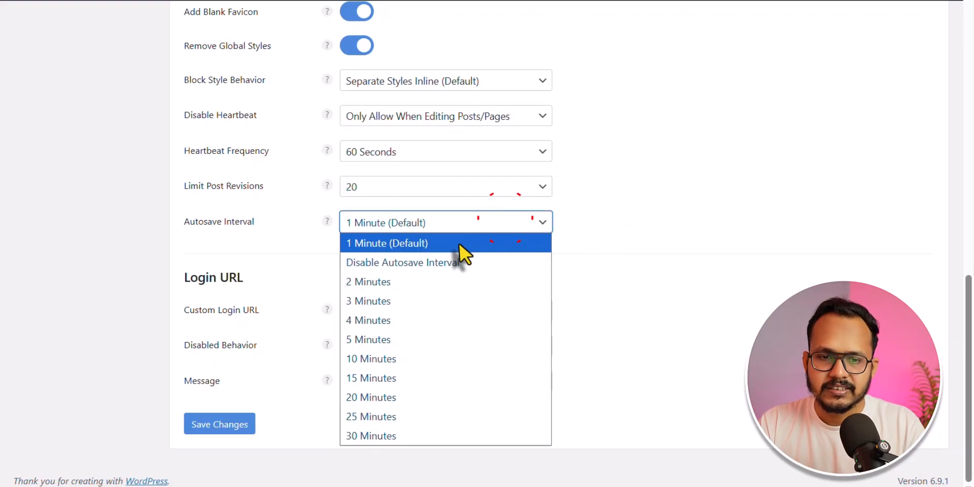
click(418, 282)
click(634, 243)
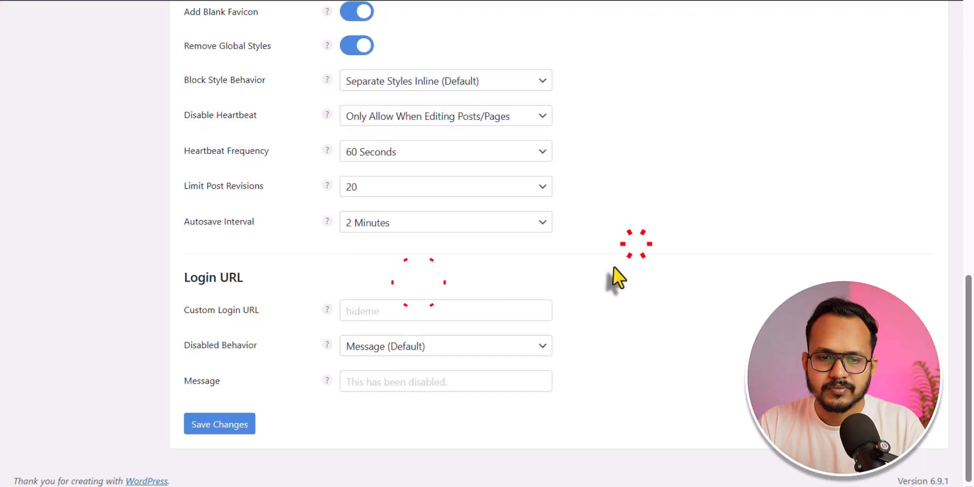
click(229, 420)
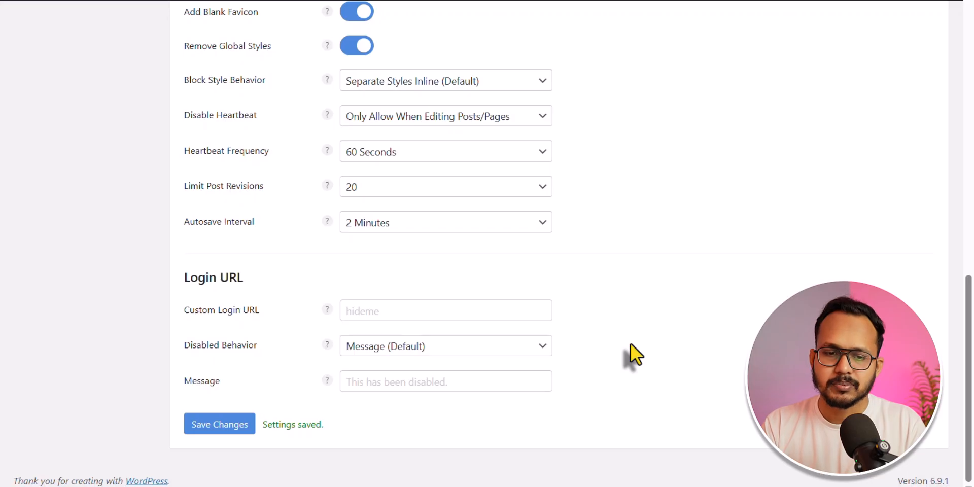
click(380, 311)
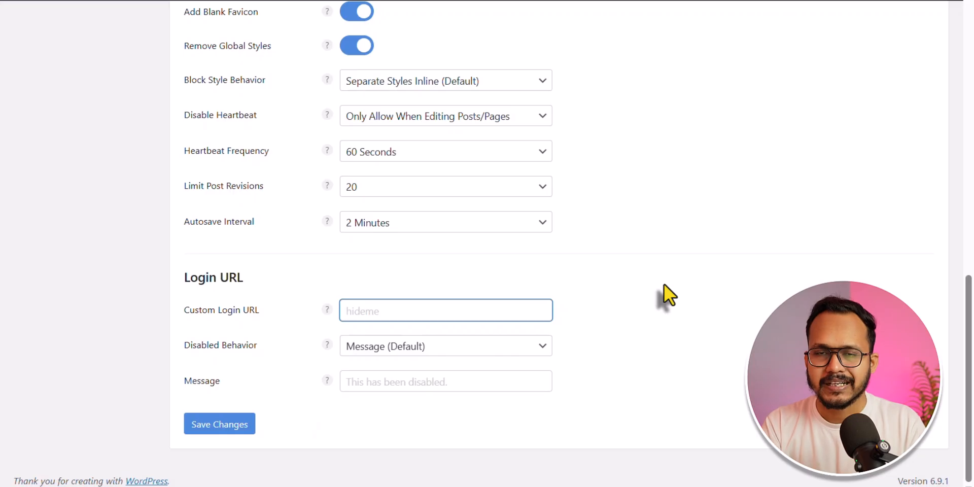
- In the JavaScript settings, turn on Defer Javascript and Include Inline Scripts, and save the changes
scroll(664, 285, up, 12)
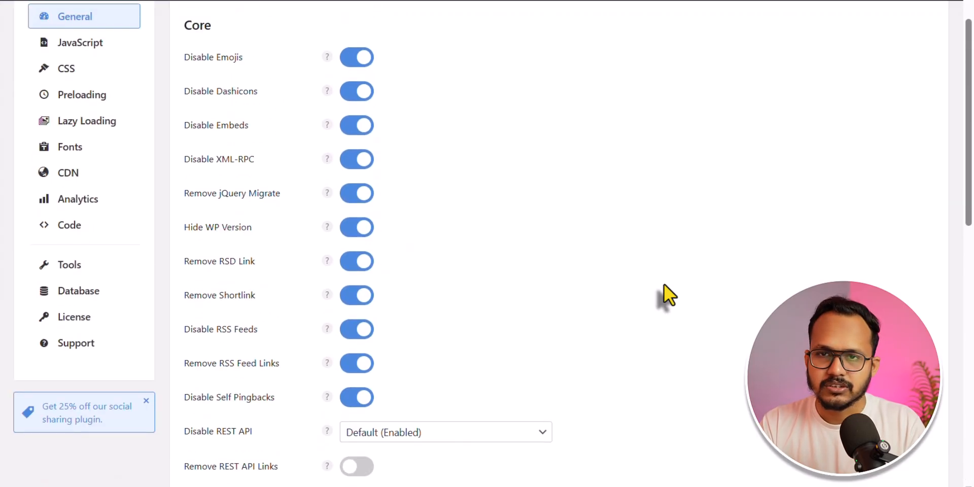
scroll(663, 285, up, 2)
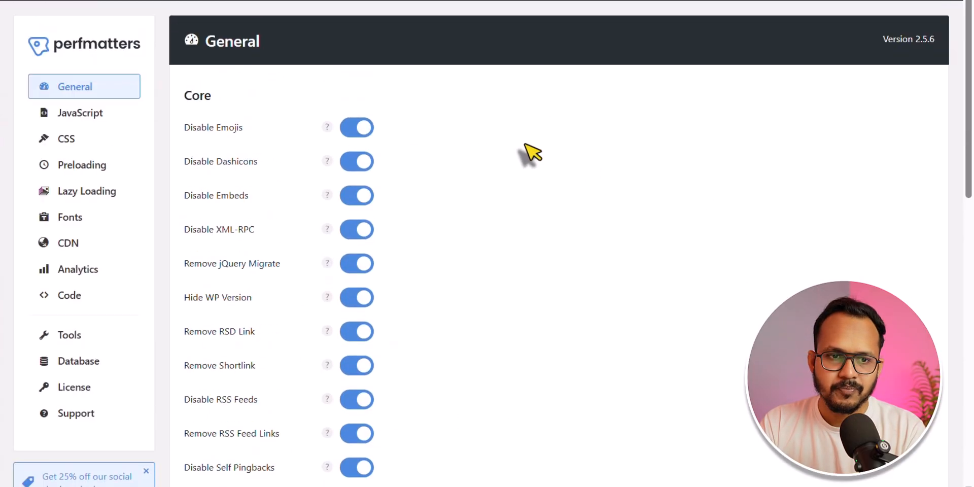
click(93, 115)
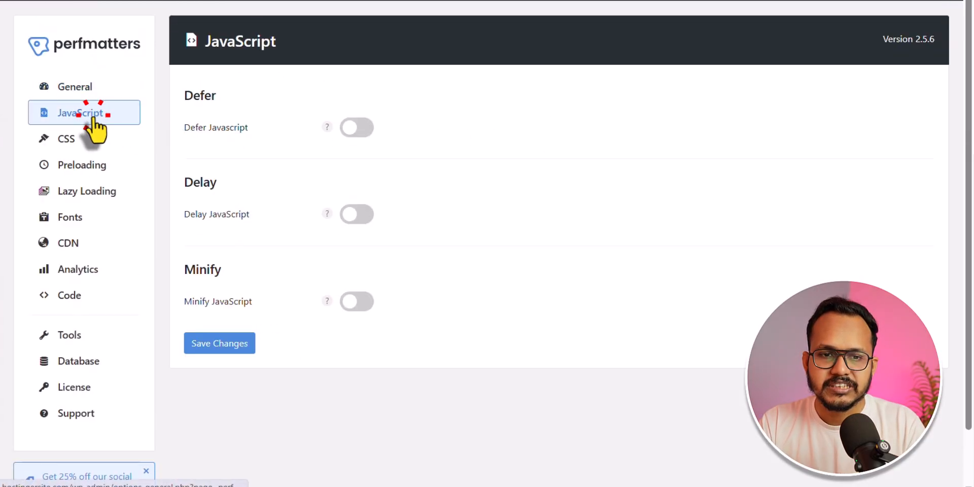
click(362, 124)
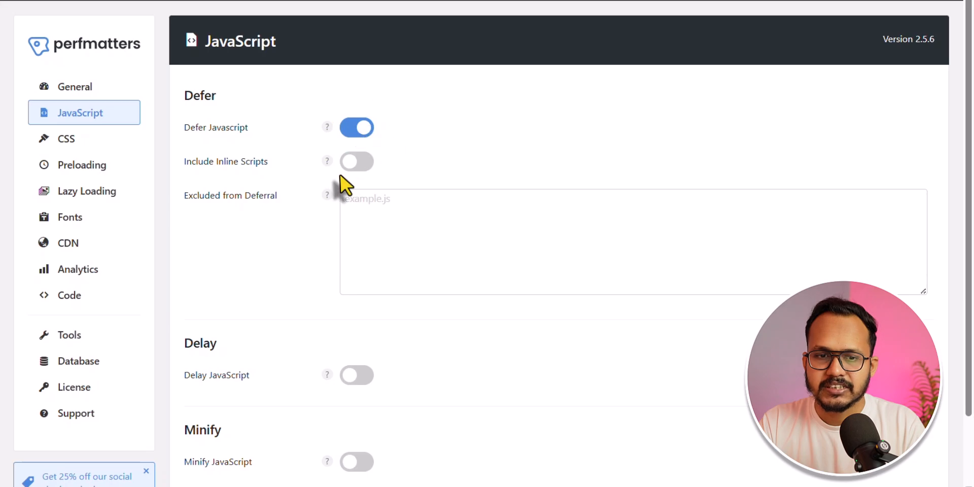
click(361, 161)
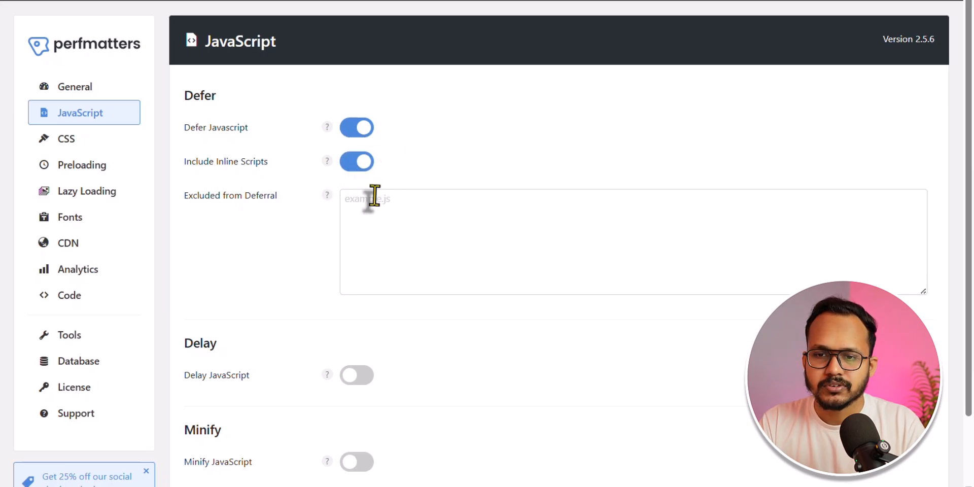
scroll(317, 296, down, 2)
click(241, 424)
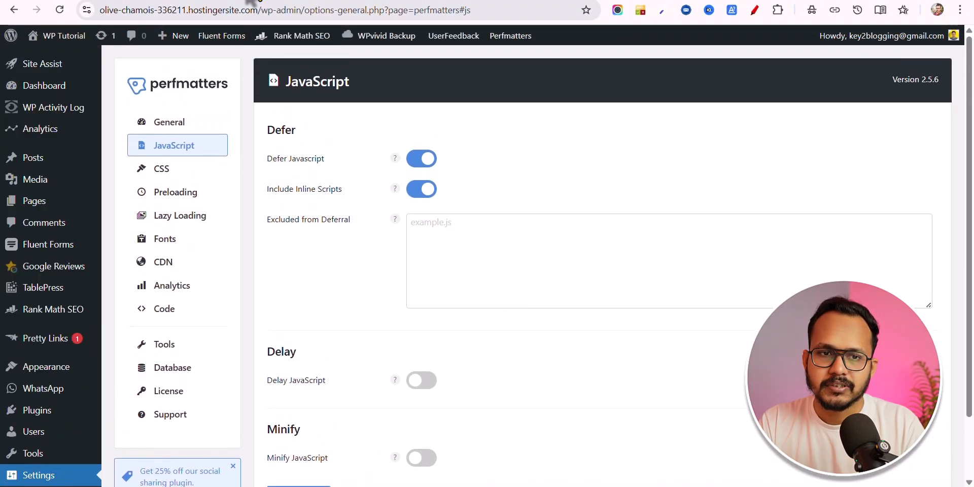
- Switch to the site's homepage, reload it and look through its sections for display problems caused by the JavaScript deferral
click(247, 10)
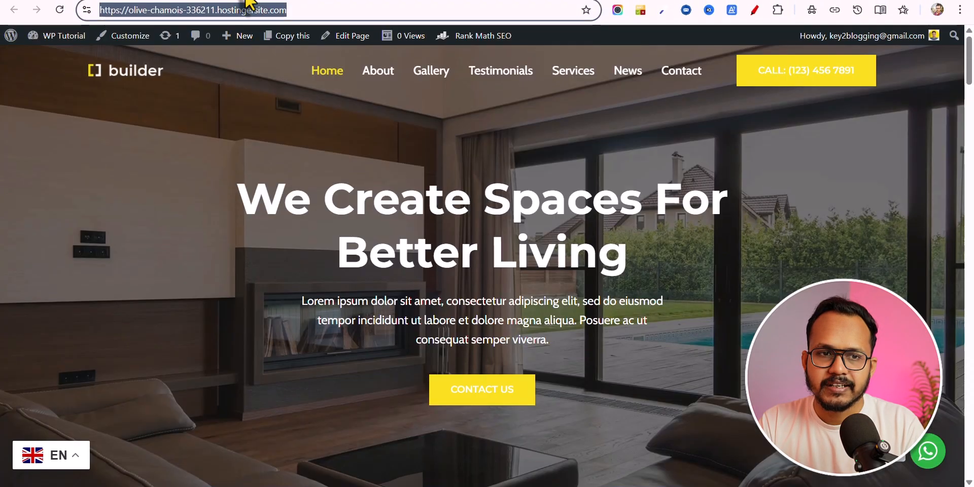
click(60, 9)
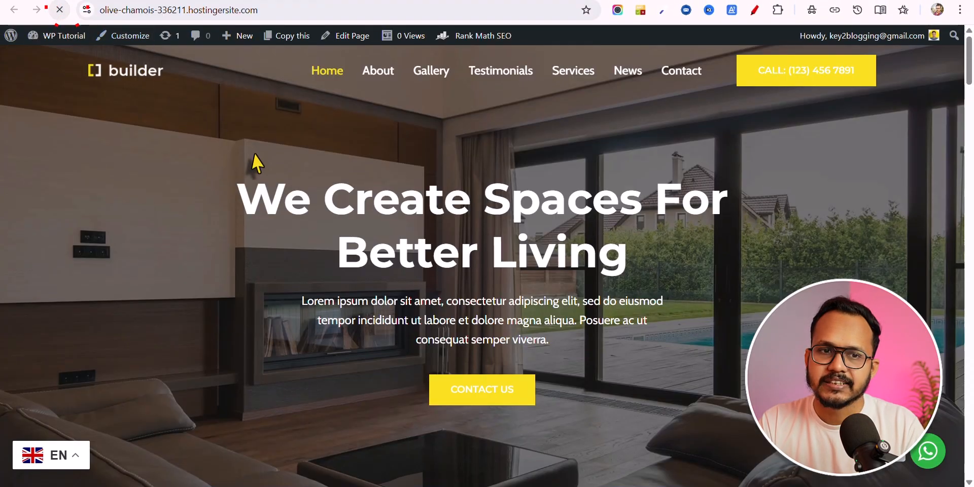
scroll(650, 219, down, 20)
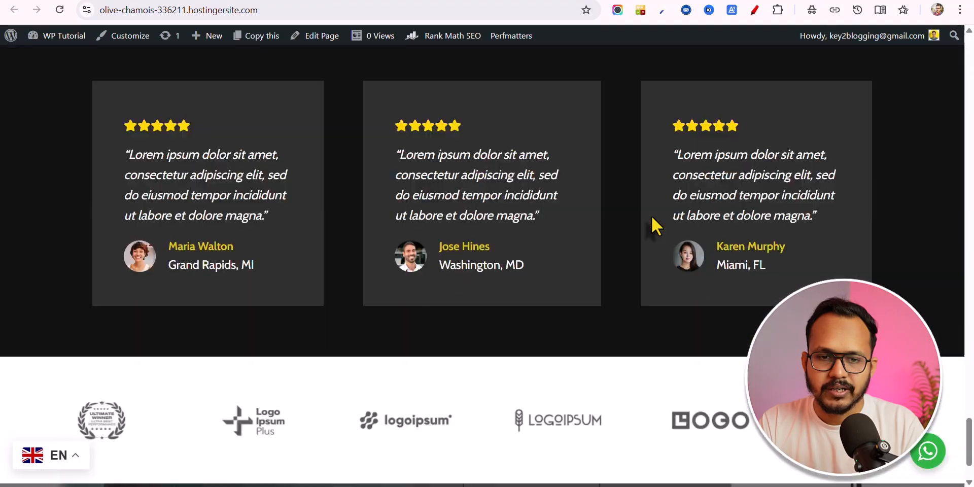
scroll(649, 220, up, 10)
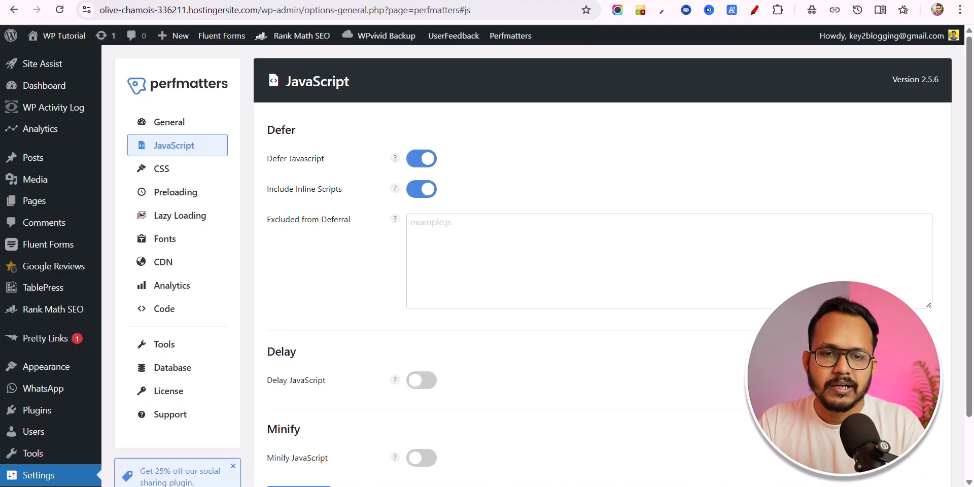
- Back in the JavaScript settings, turn on Delay JavaScript and set Delay Behavior to Delay All Scripts
scroll(394, 210, down, 3)
click(405, 248)
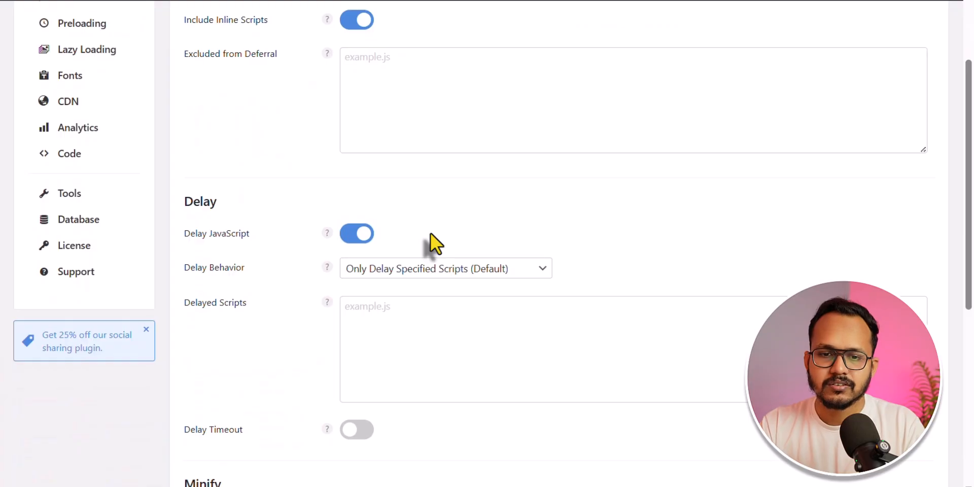
scroll(506, 164, down, 3)
click(413, 127)
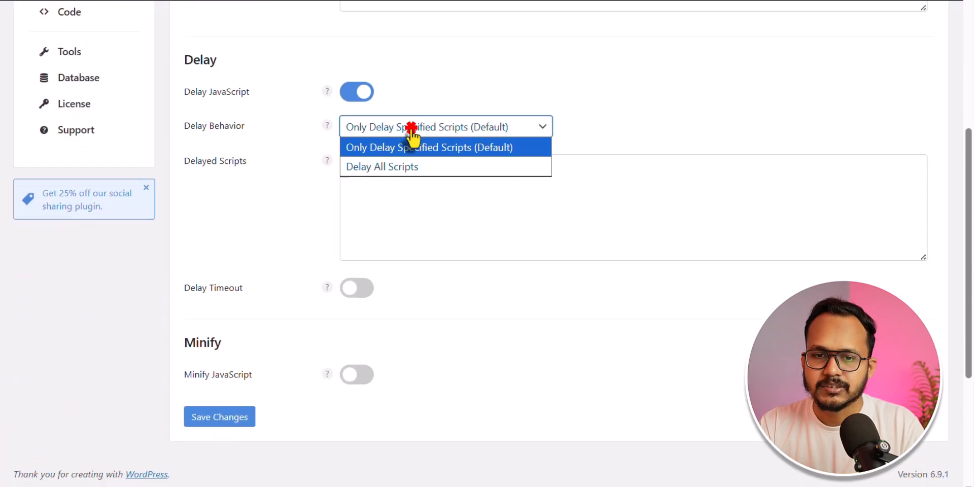
click(436, 126)
click(376, 181)
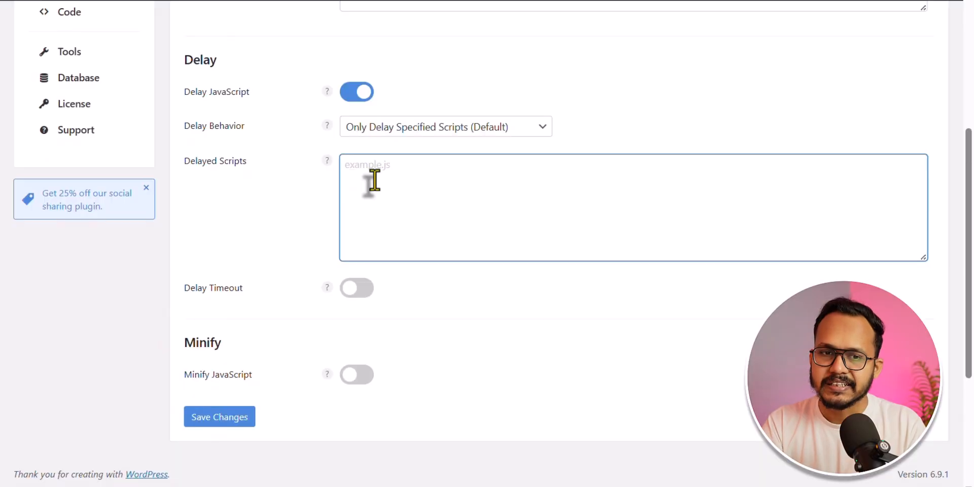
click(398, 128)
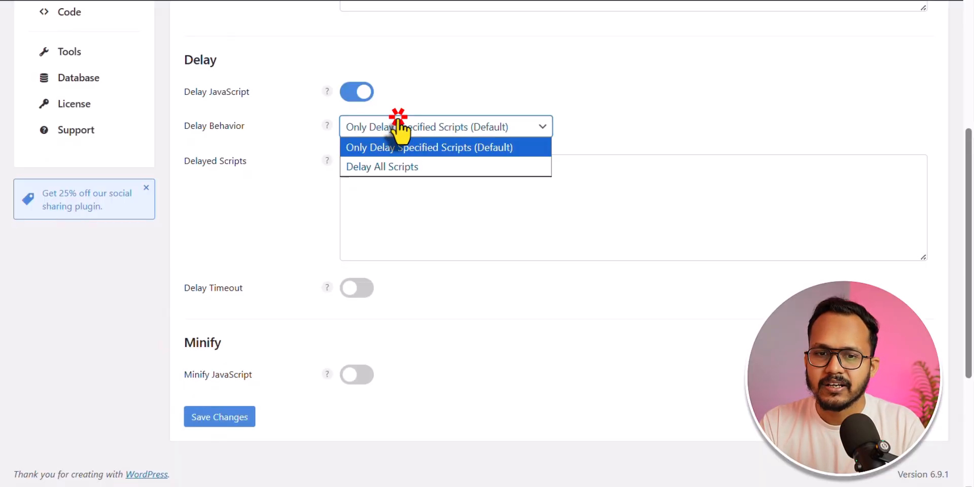
click(399, 166)
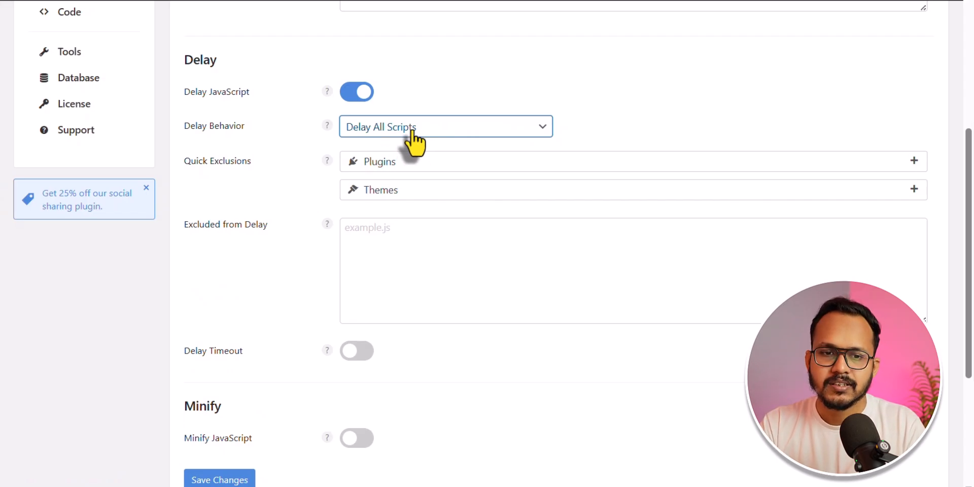
- Exclude the Fluent Forms and Kadence Blocks plugins and the theme's Kadence Menu from the JavaScript delay using Quick Exclusions
click(424, 163)
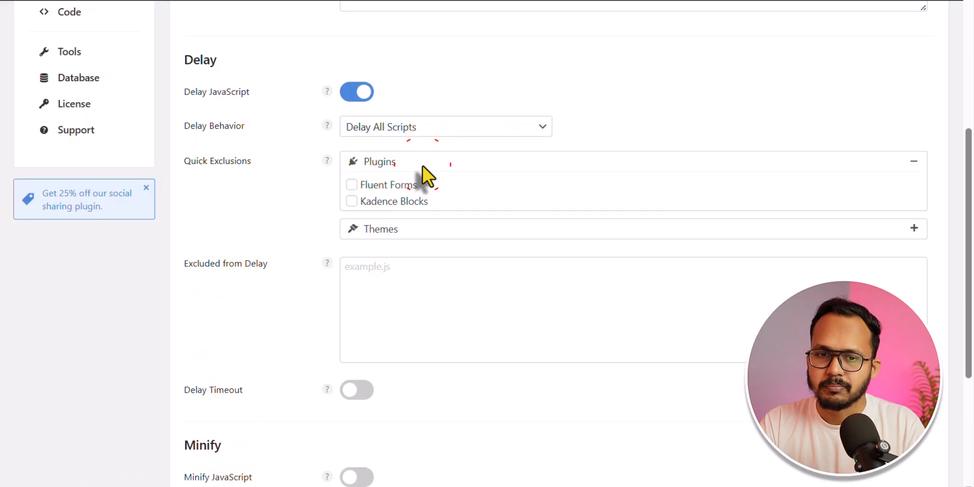
click(352, 186)
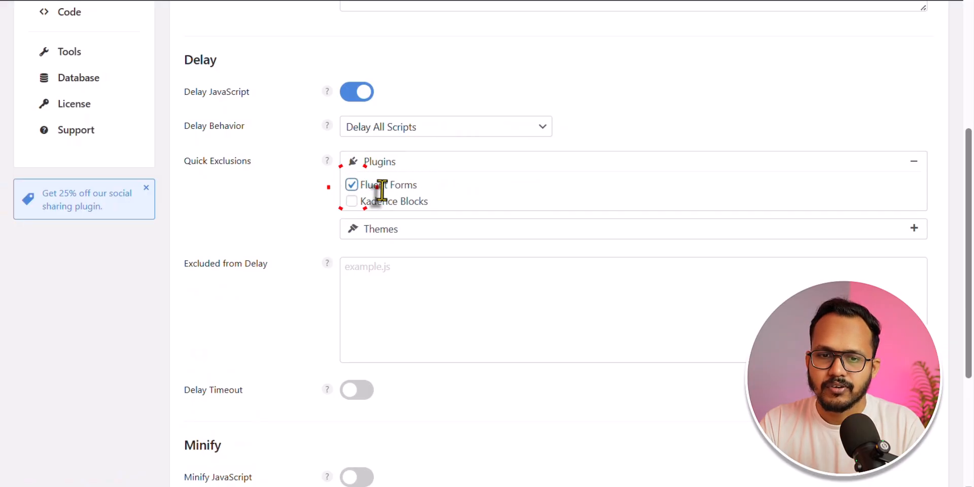
click(352, 201)
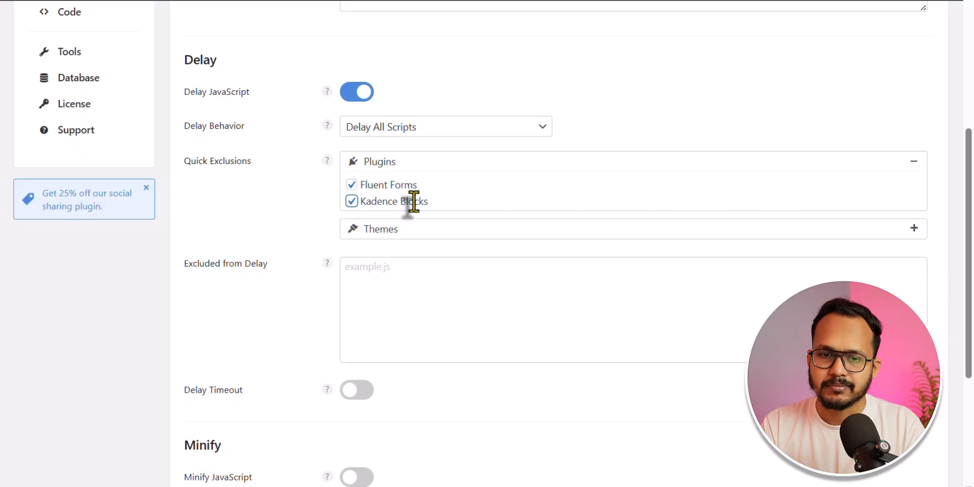
click(453, 229)
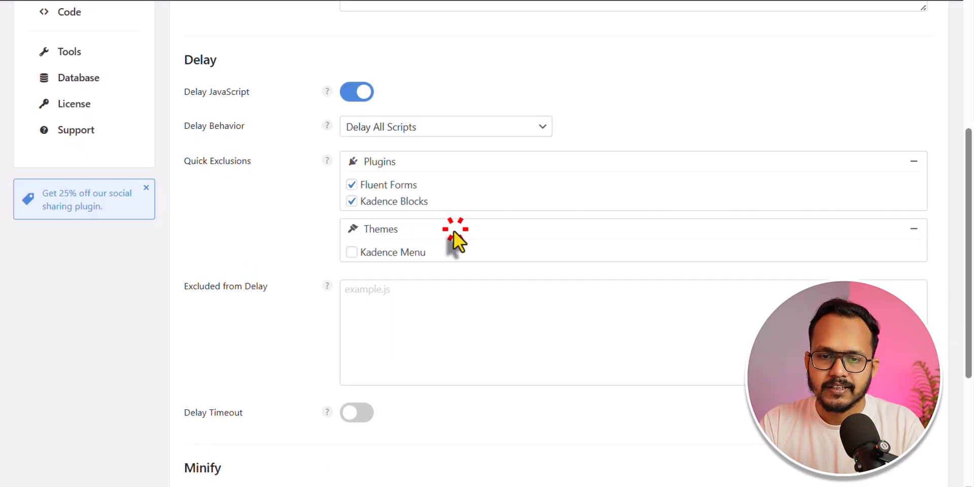
click(352, 252)
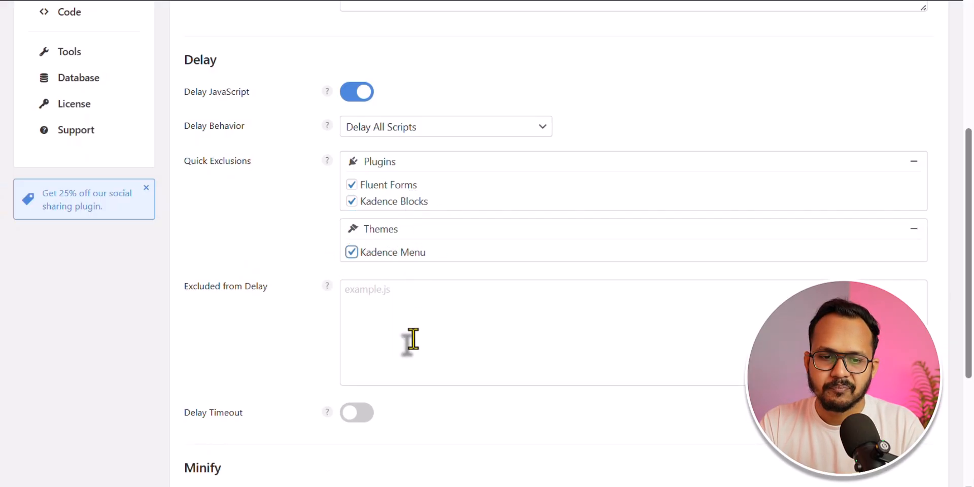
- Turn on Delay Timeout and Minify JavaScript without further exclusions, and save the JavaScript settings
scroll(395, 378, down, 2)
click(363, 346)
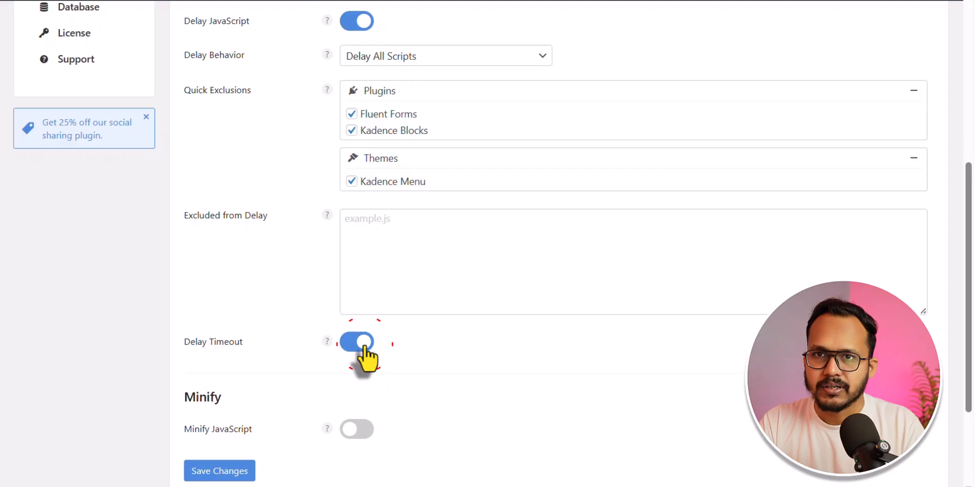
scroll(378, 359, down, 3)
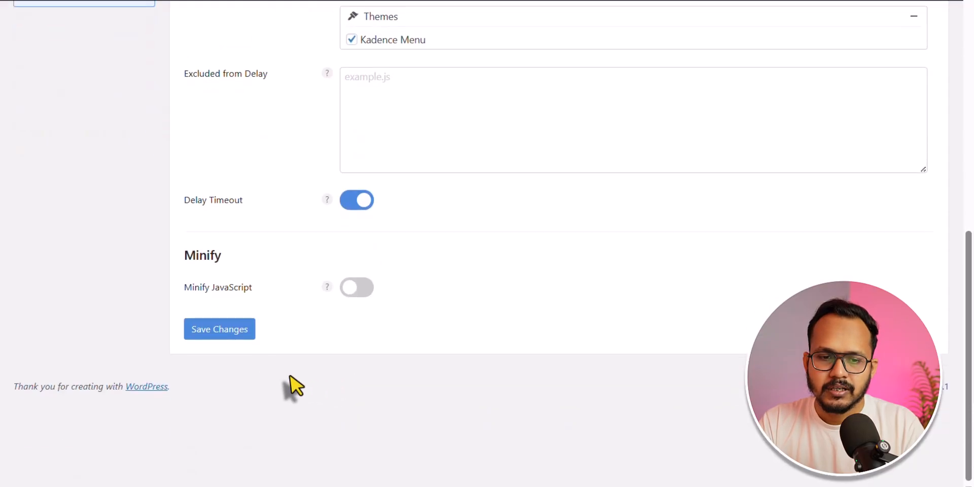
click(369, 290)
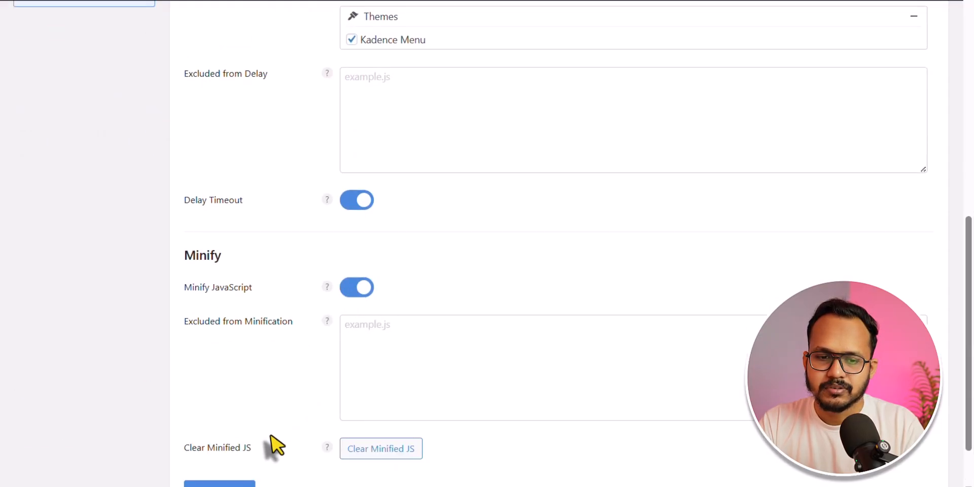
scroll(272, 446, down, 1)
click(226, 421)
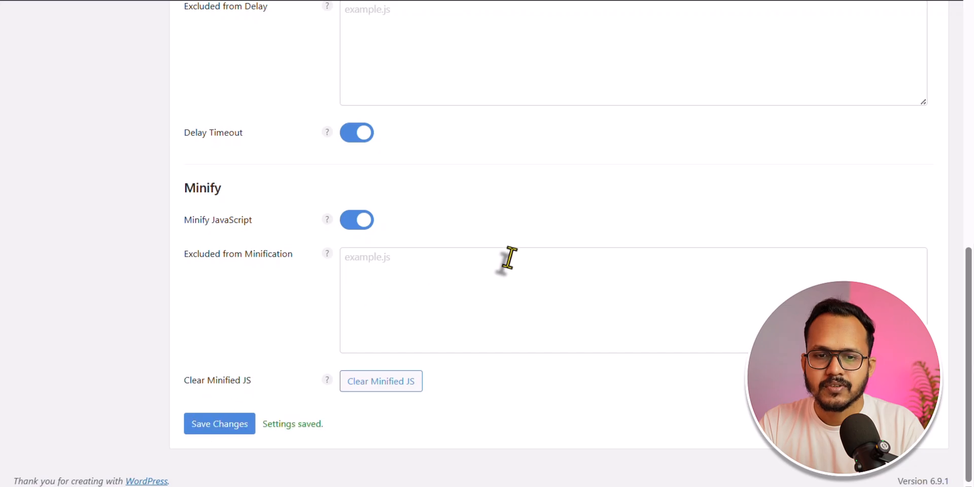
scroll(509, 260, up, 5)
scroll(511, 257, up, 4)
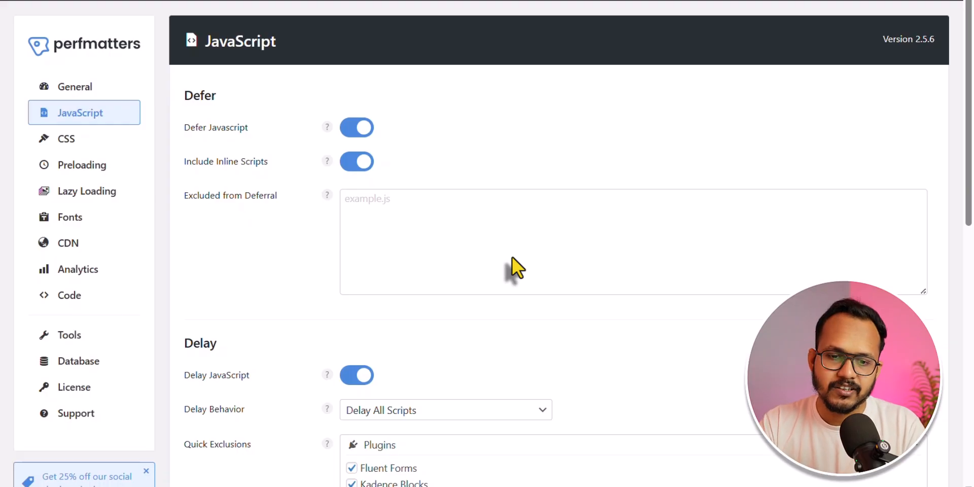
scroll(513, 257, down, 4)
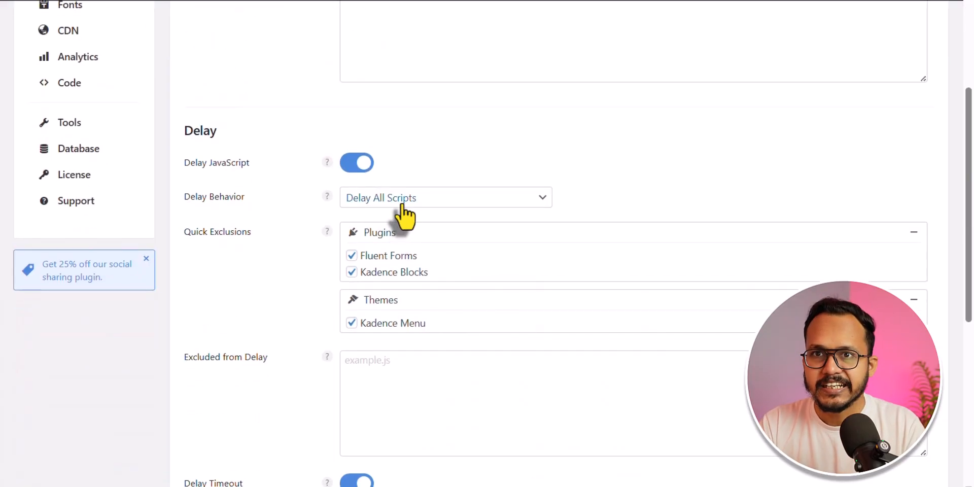
click(401, 203)
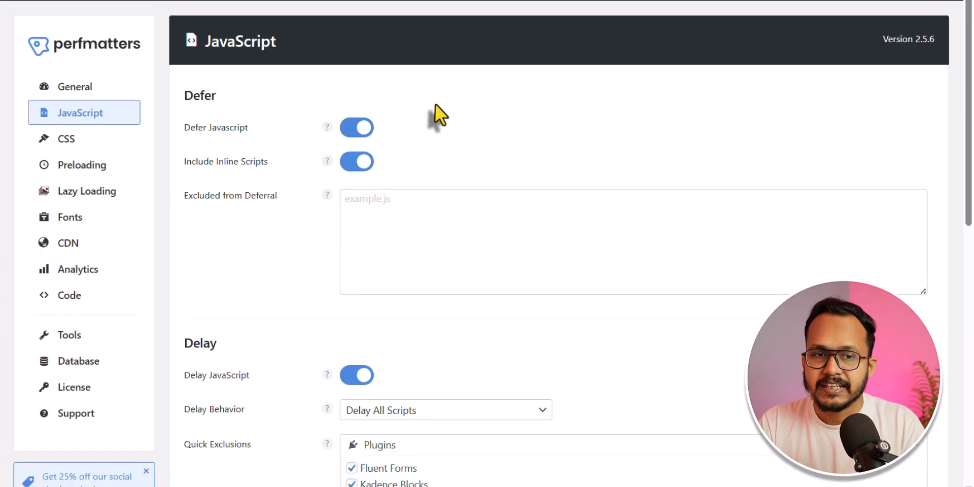
- In the CSS settings, turn on Remove Unused CSS and set Used CSS Method to File
click(79, 137)
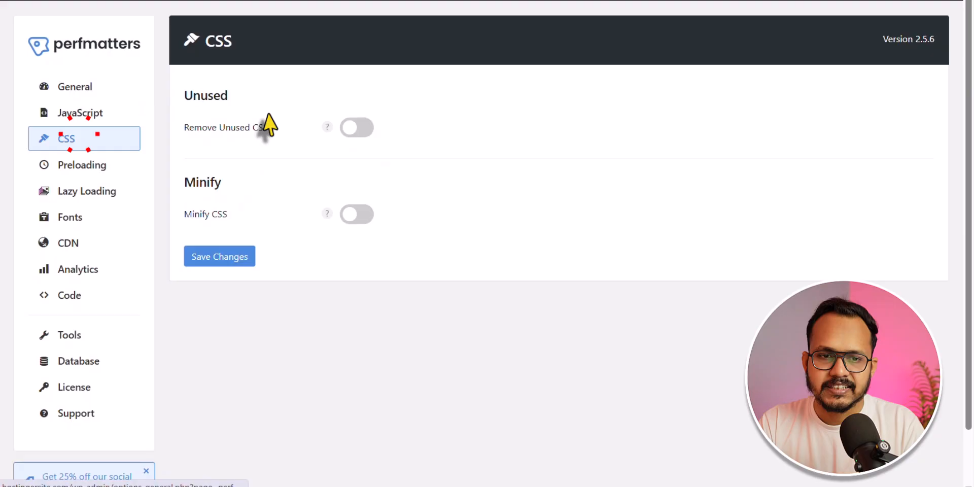
click(363, 128)
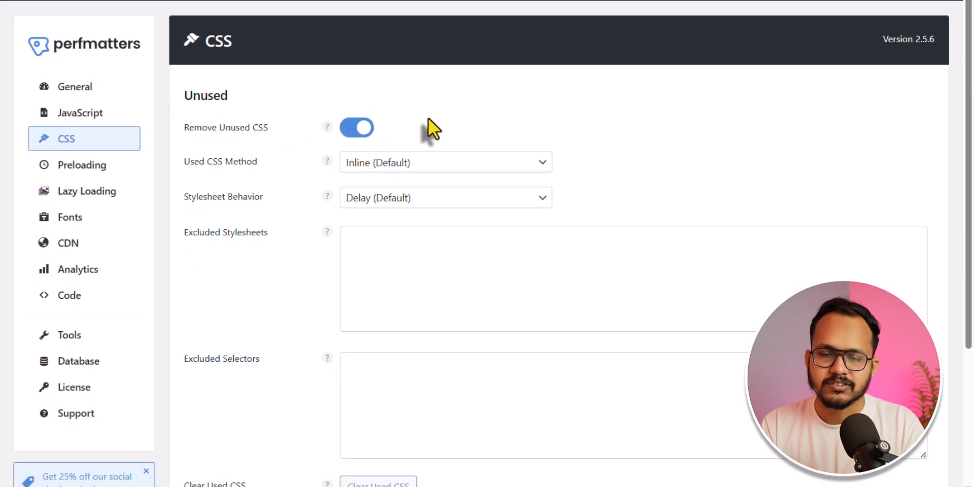
click(396, 163)
click(361, 201)
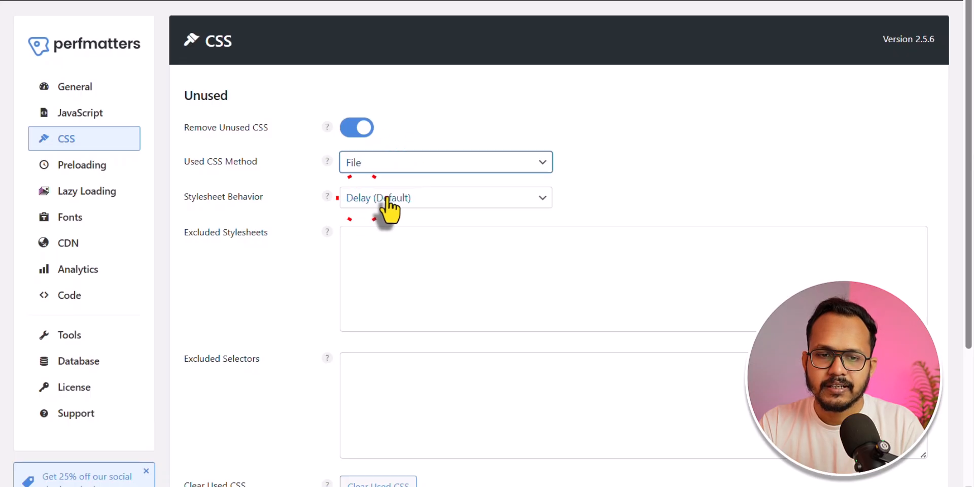
- Turn on Minify CSS and save the CSS settings
scroll(397, 217, down, 4)
click(356, 362)
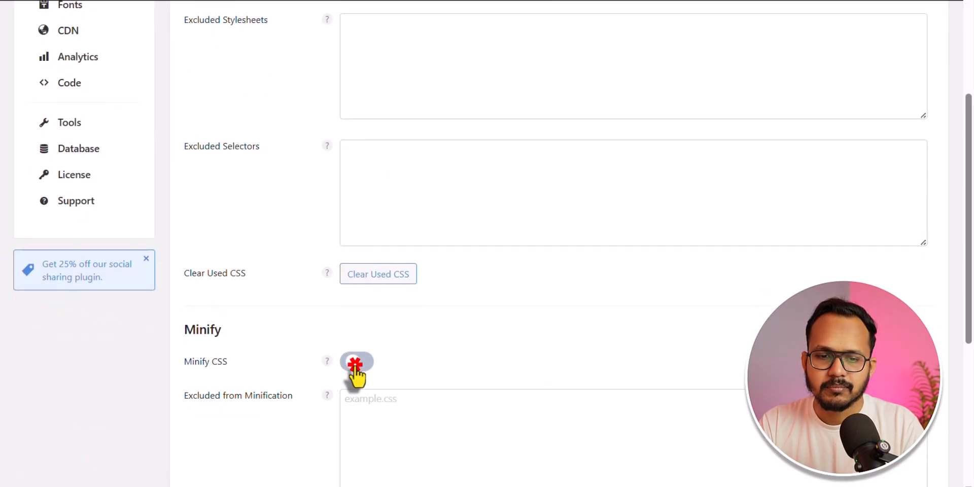
scroll(304, 390, down, 5)
click(223, 284)
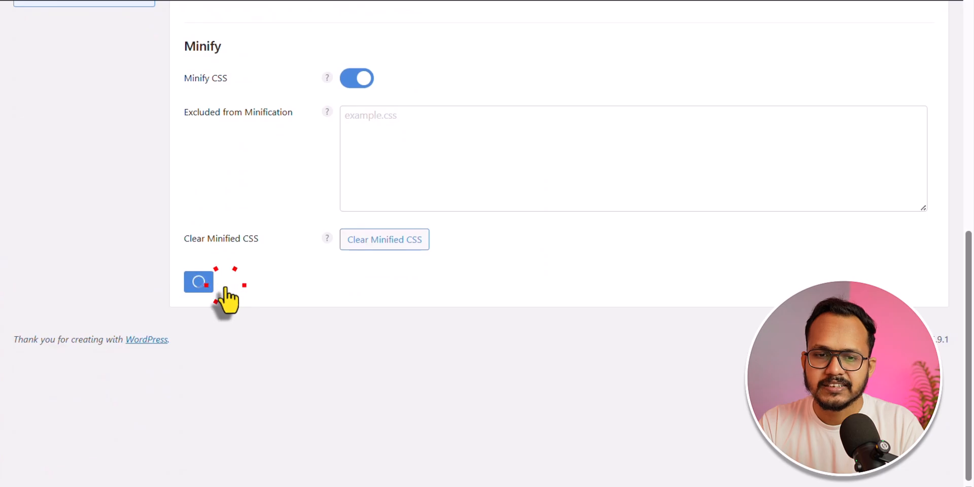
scroll(544, 197, up, 9)
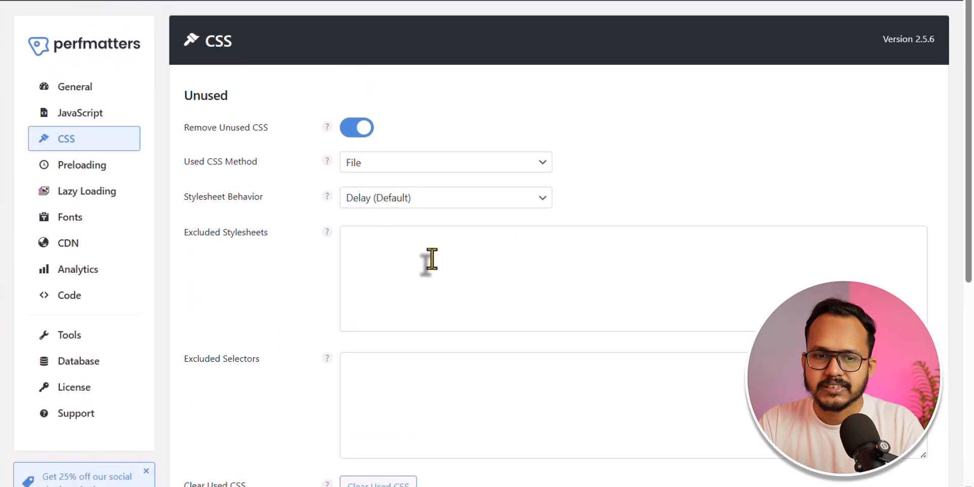
scroll(435, 254, down, 3)
click(386, 101)
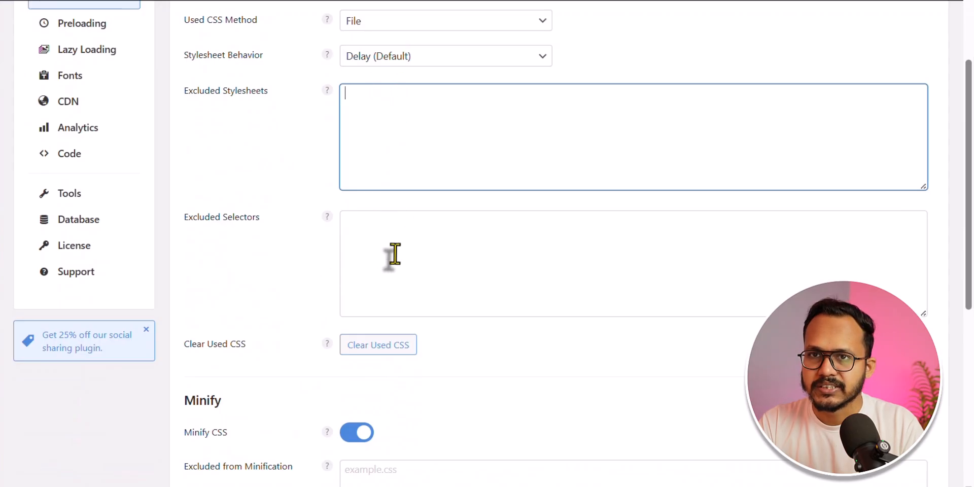
scroll(656, 168, up, 3)
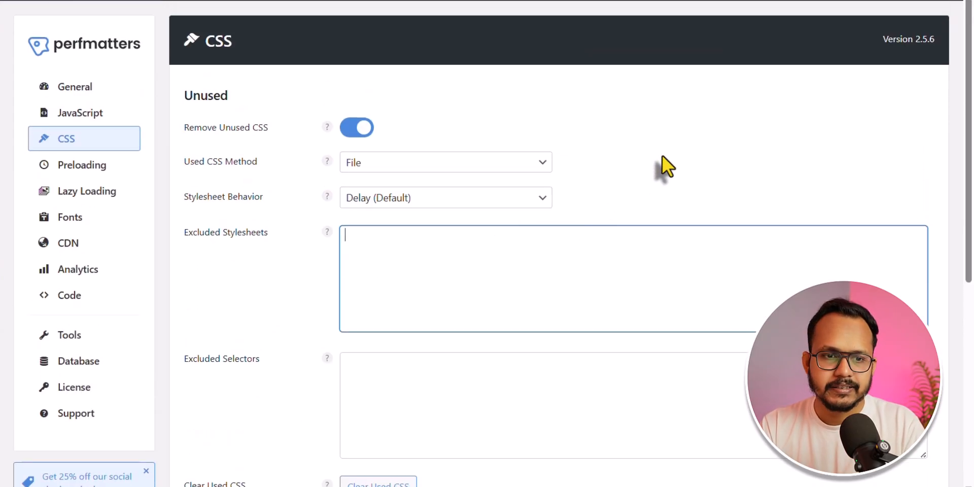
- In the Preloading settings, set Preload Critical Images to 1
click(99, 167)
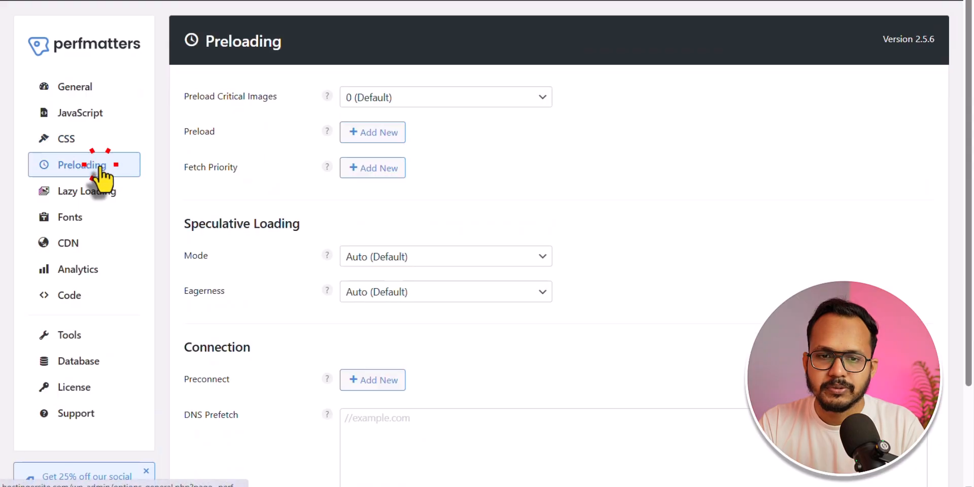
click(402, 94)
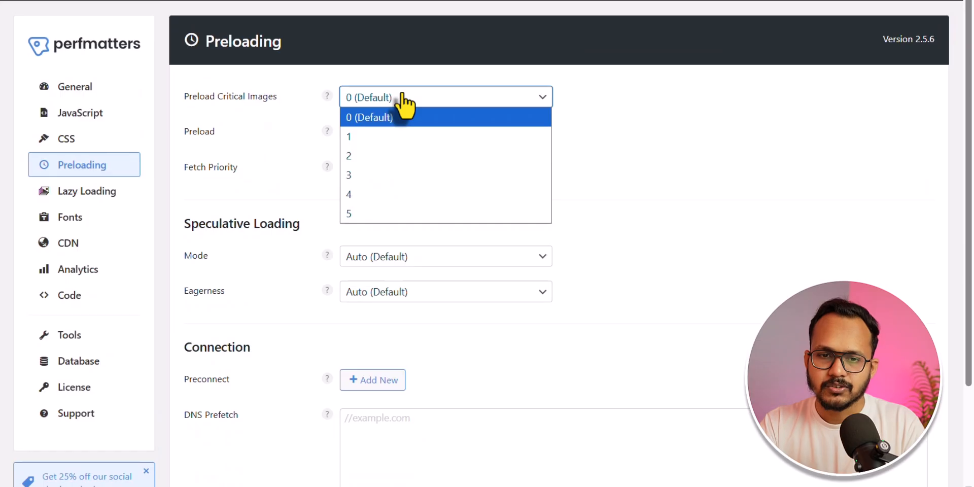
click(365, 137)
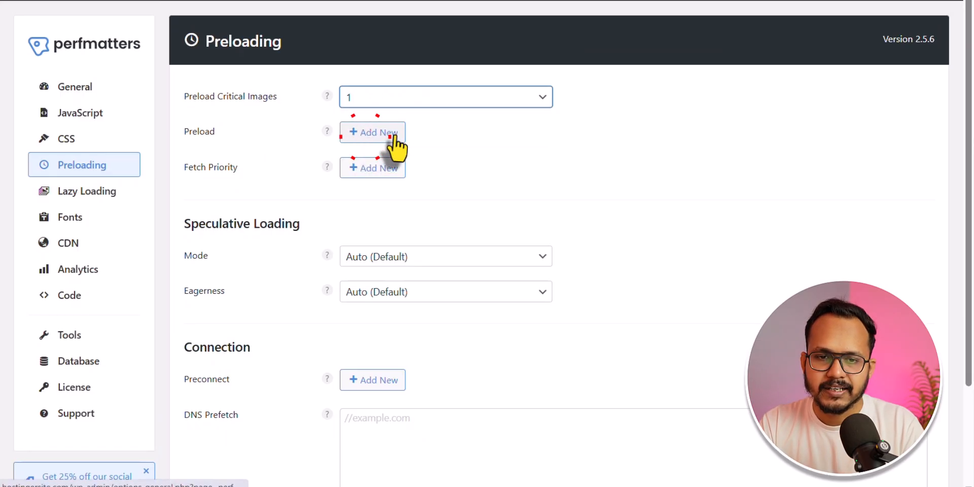
click(820, 133)
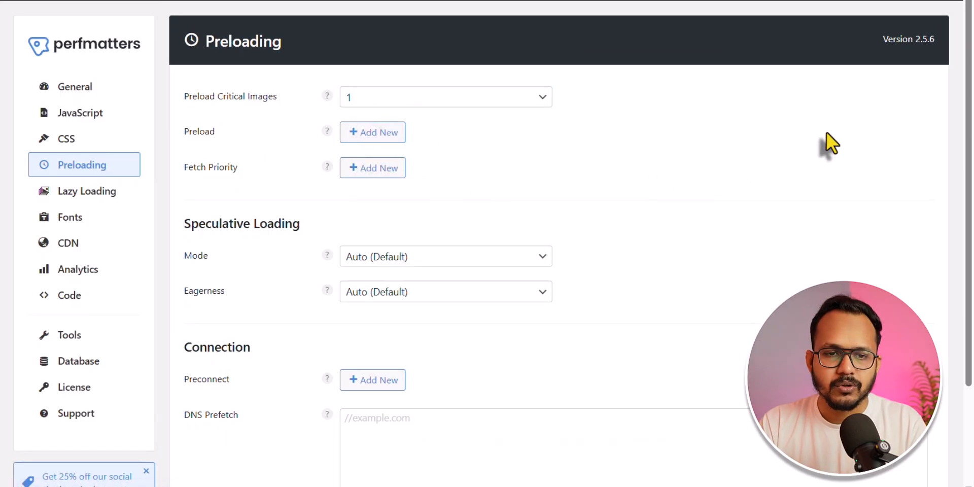
click(369, 133)
click(844, 132)
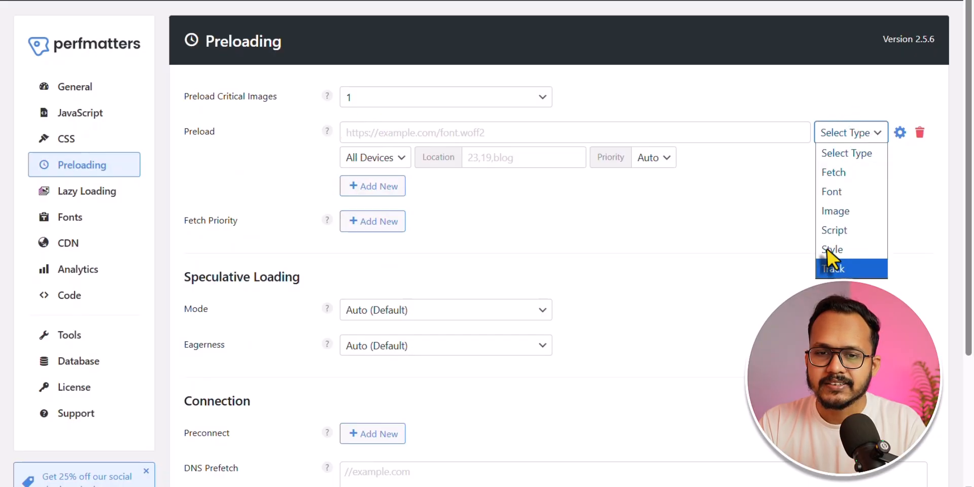
click(570, 133)
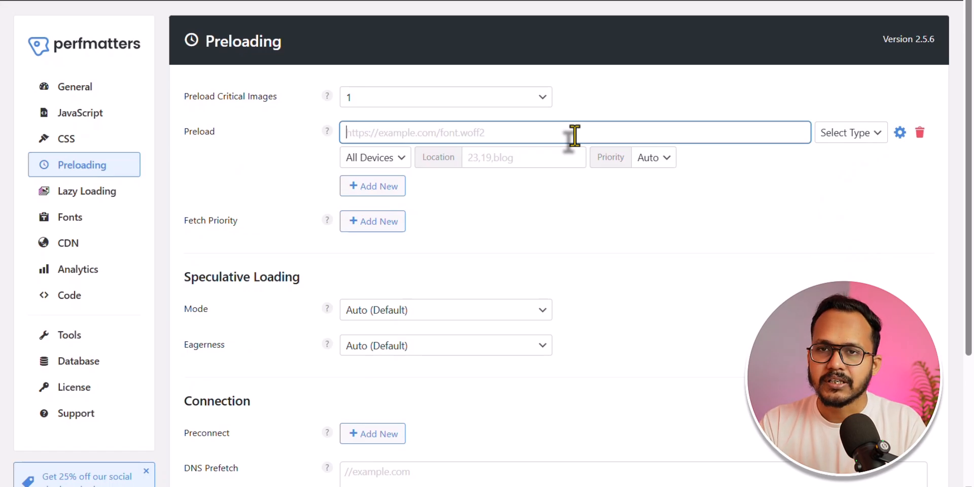
click(393, 222)
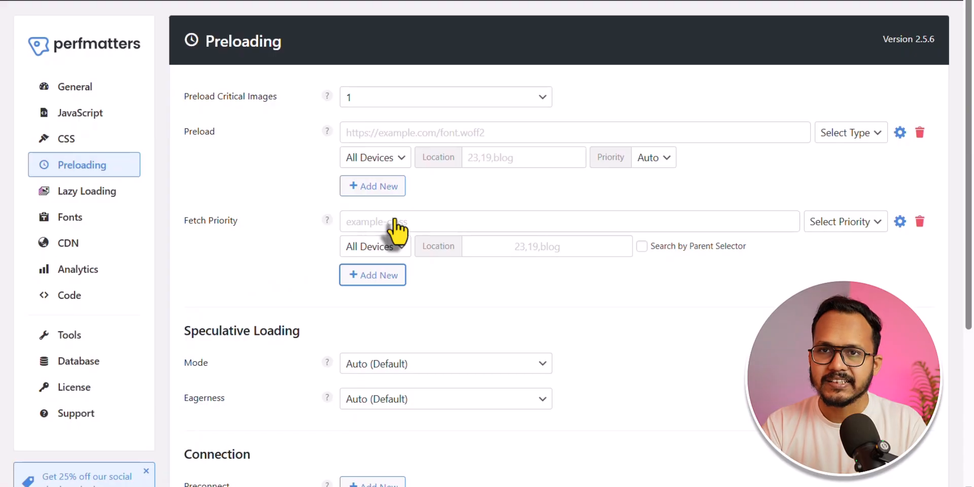
click(394, 222)
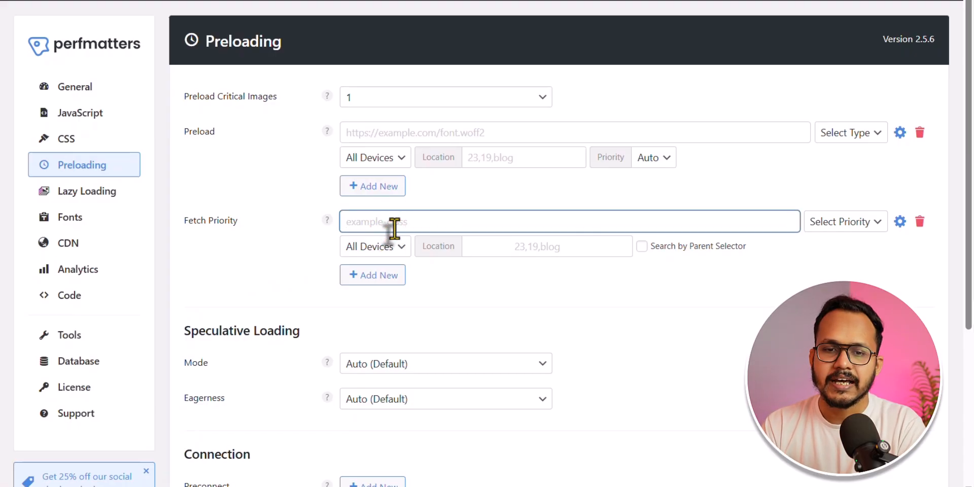
click(854, 224)
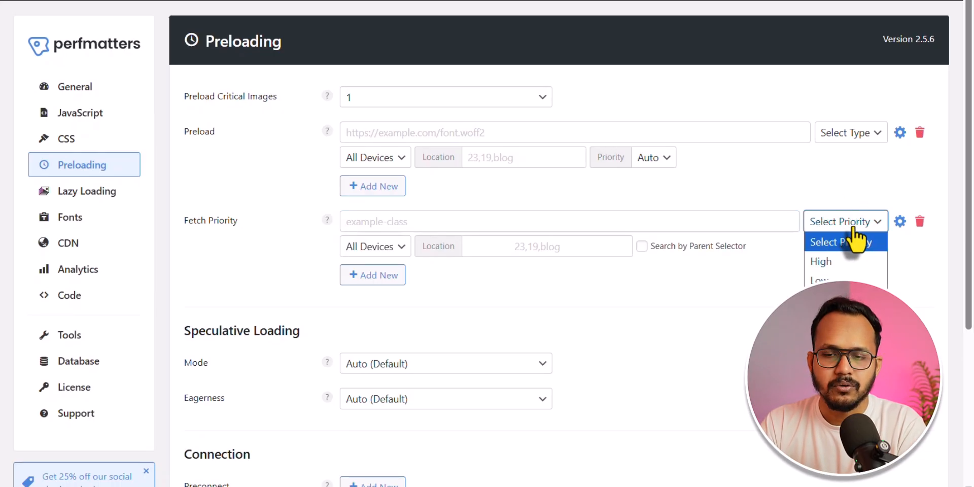
click(919, 222)
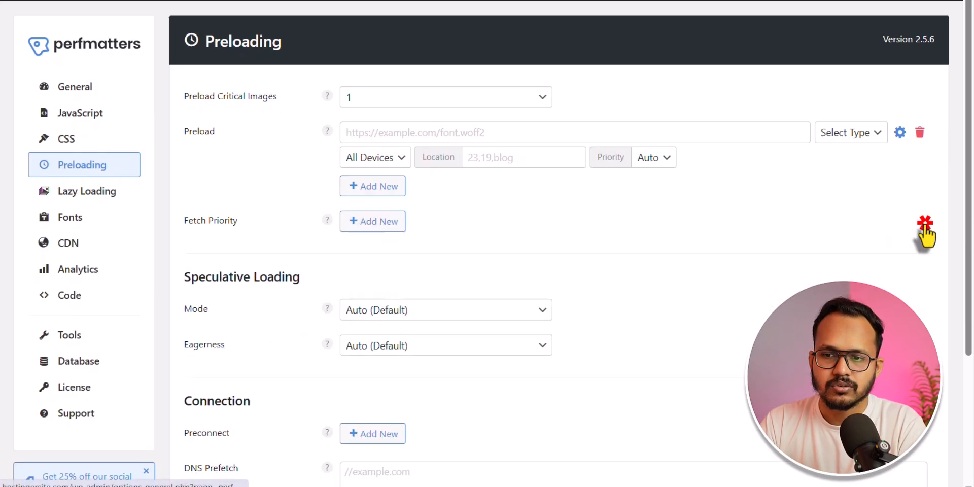
click(919, 134)
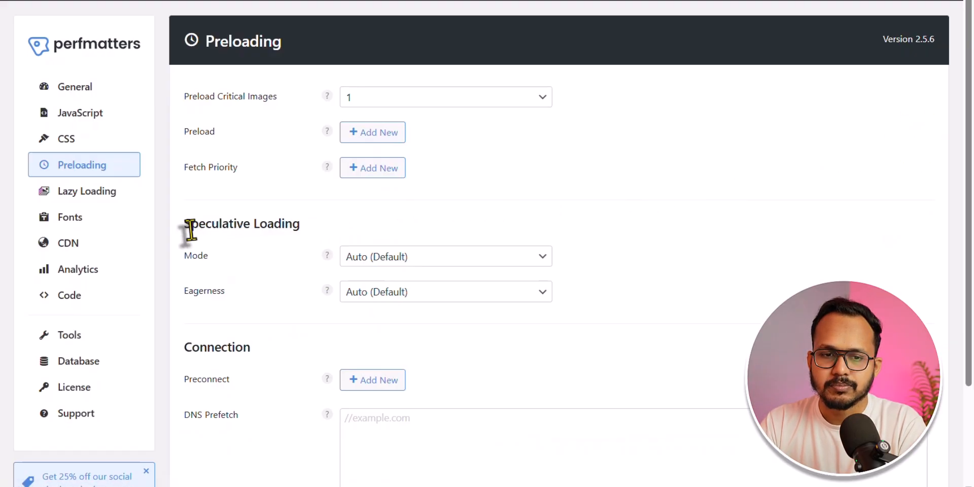
- Set the Speculative Loading Mode to Prerender and Eagerness to Moderate, and save the Preloading settings
click(394, 257)
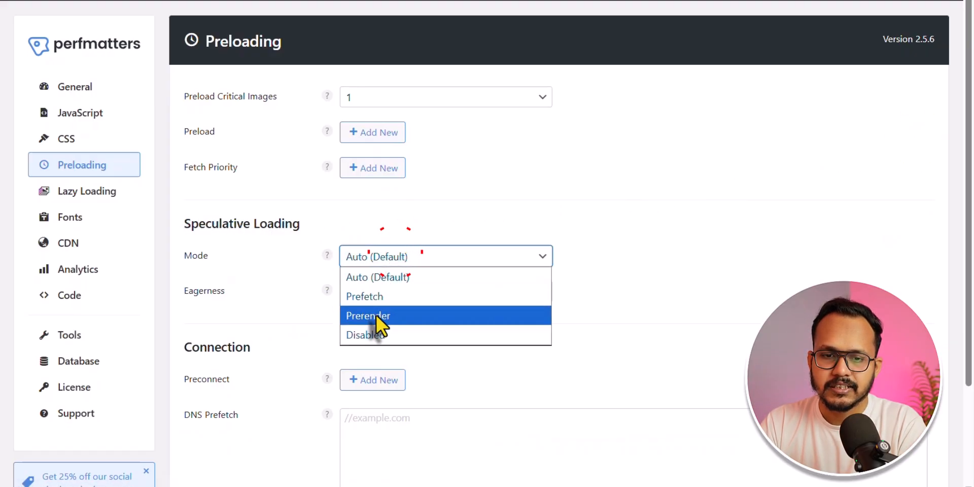
click(375, 314)
click(385, 293)
click(379, 350)
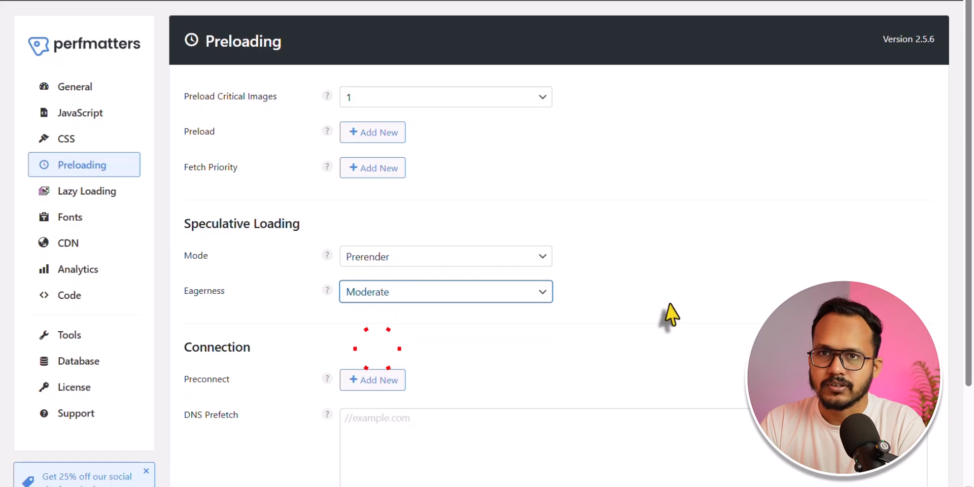
scroll(682, 298, down, 5)
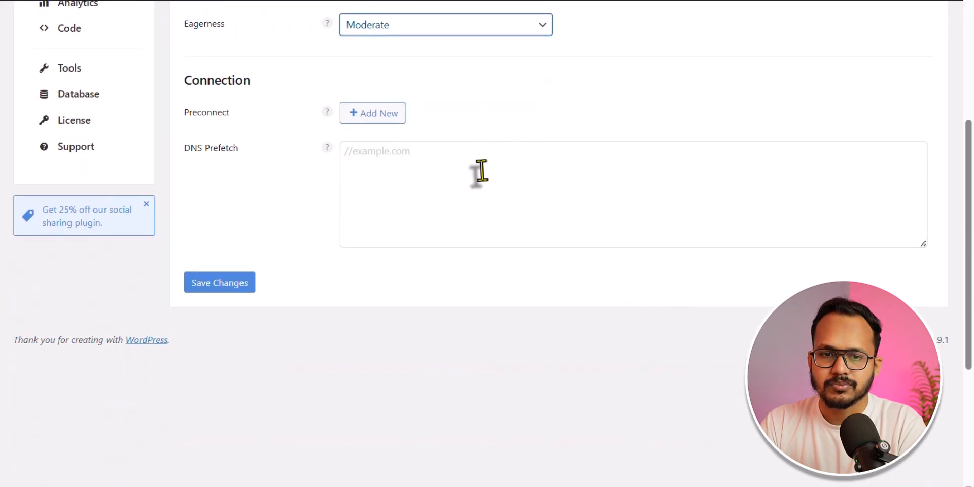
click(455, 176)
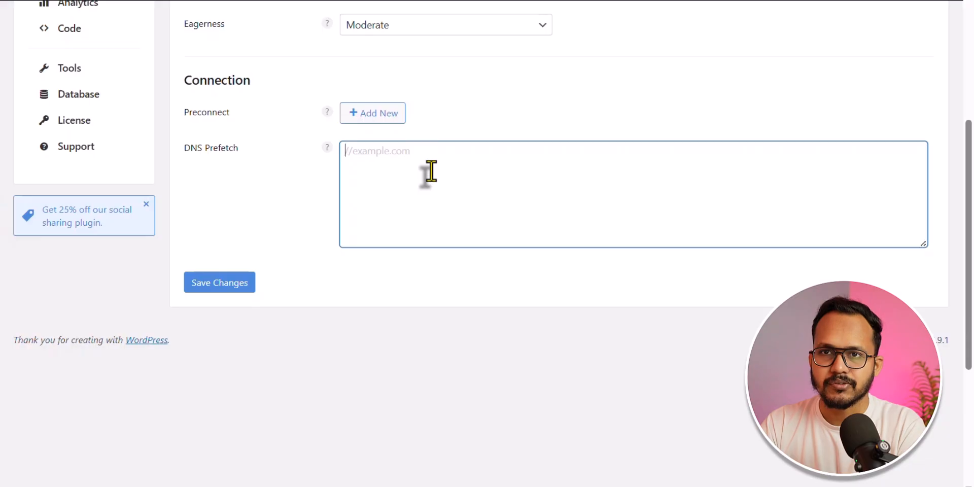
click(234, 282)
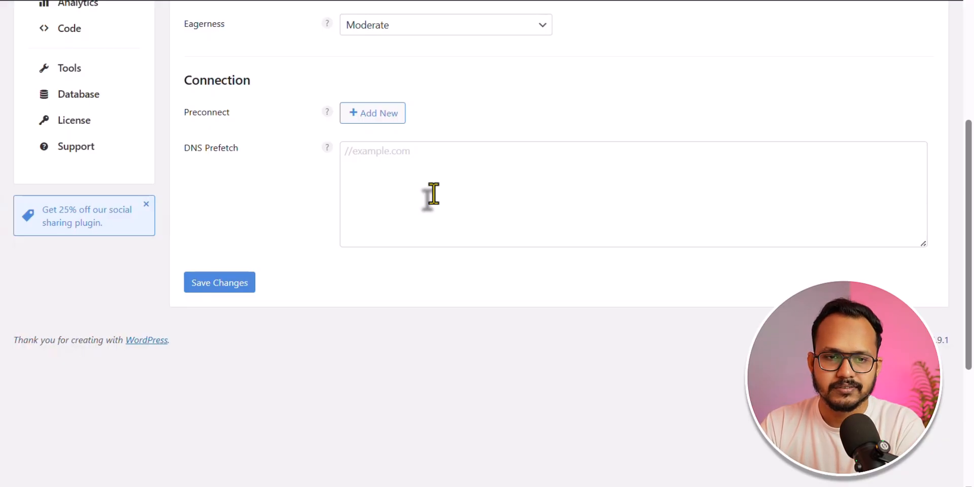
- In the Lazy Loading settings, turn on lazy loading for Images and set Exclude Leading Images to 1
scroll(507, 152, up, 5)
click(115, 191)
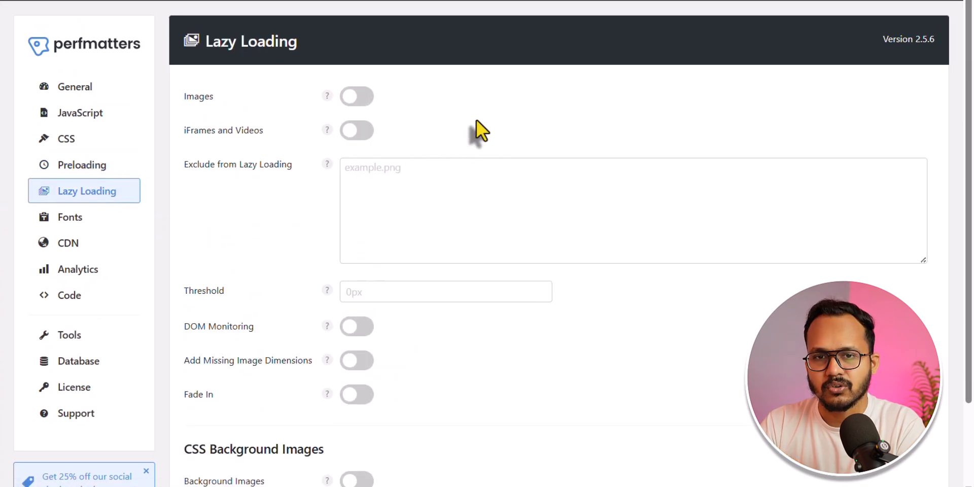
click(358, 97)
click(401, 133)
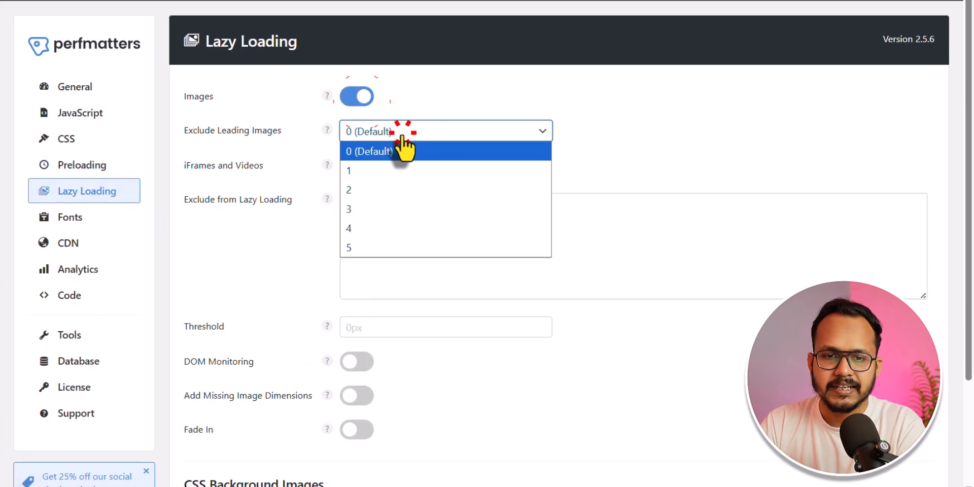
click(369, 171)
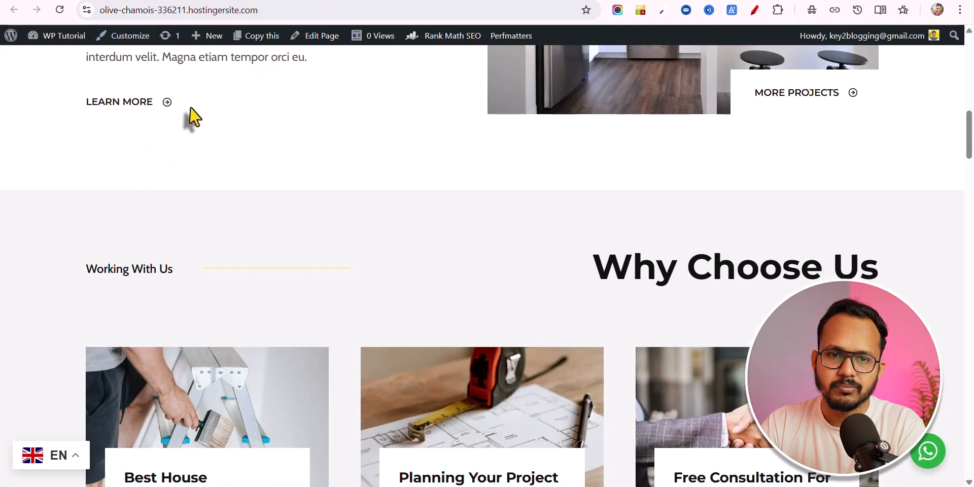
- Check the top of the homepage for its leading images, and set Exclude Leading Images to 2 in the Lazy Loading settings
scroll(253, 166, up, 10)
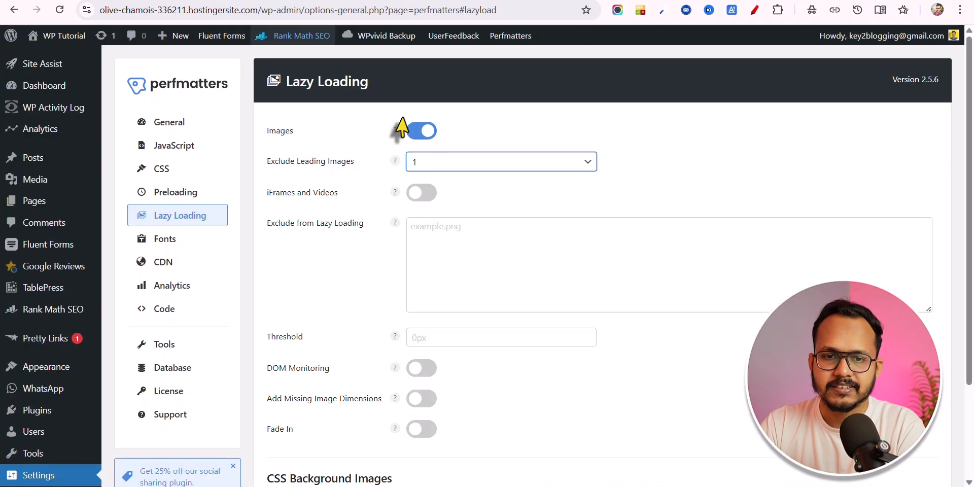
click(467, 165)
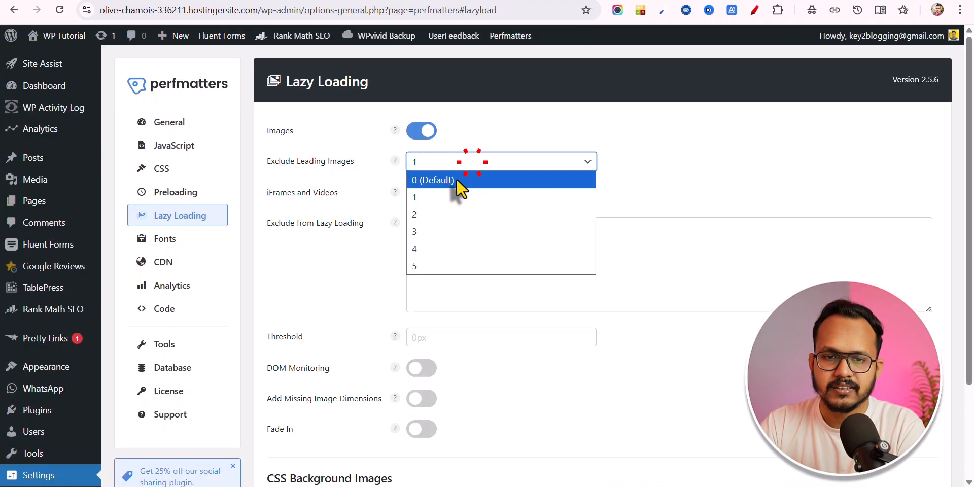
click(435, 213)
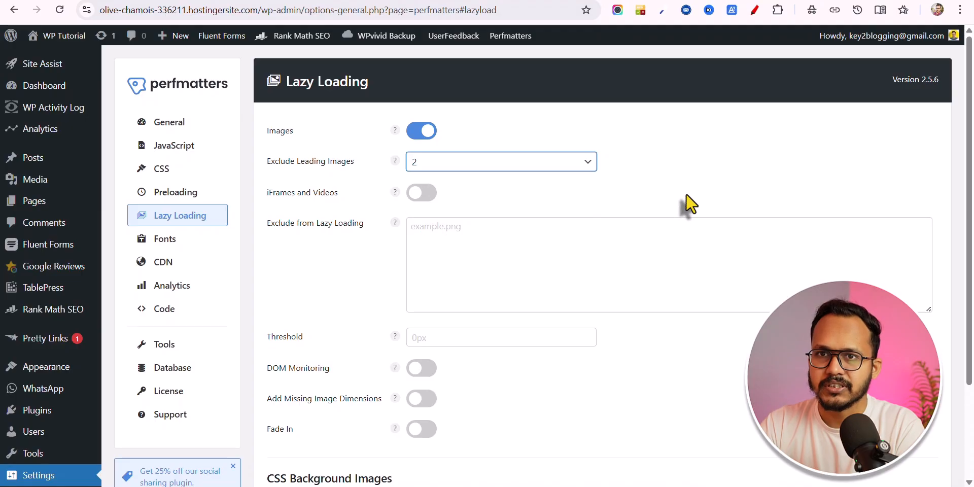
- In the Lazy Loading settings, turn on iFrames and Videos, YouTube Preview Thumbnails, DOM Monitoring and Fade In, and save the changes
click(422, 192)
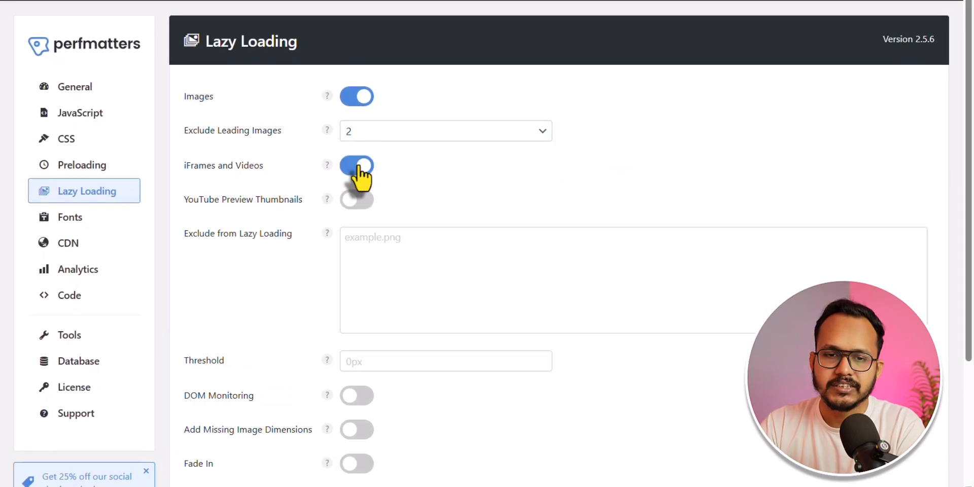
click(356, 199)
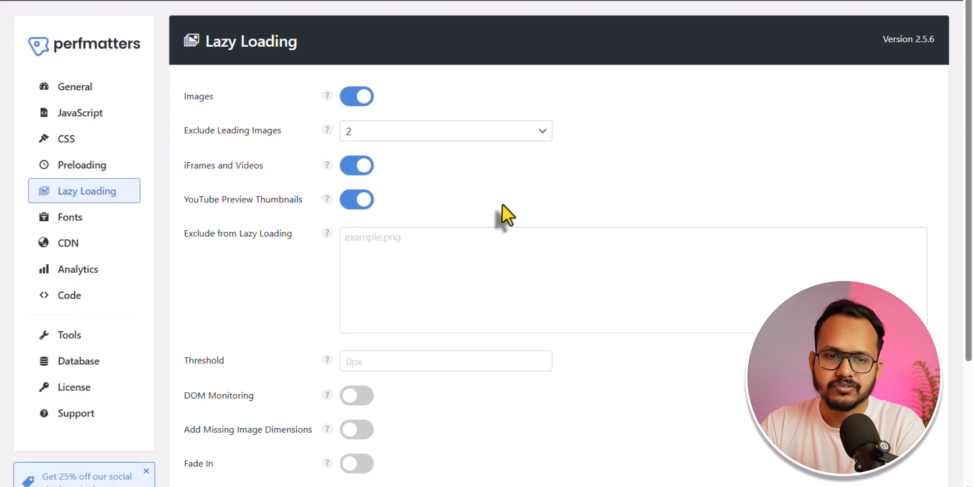
scroll(501, 206, down, 3)
click(367, 255)
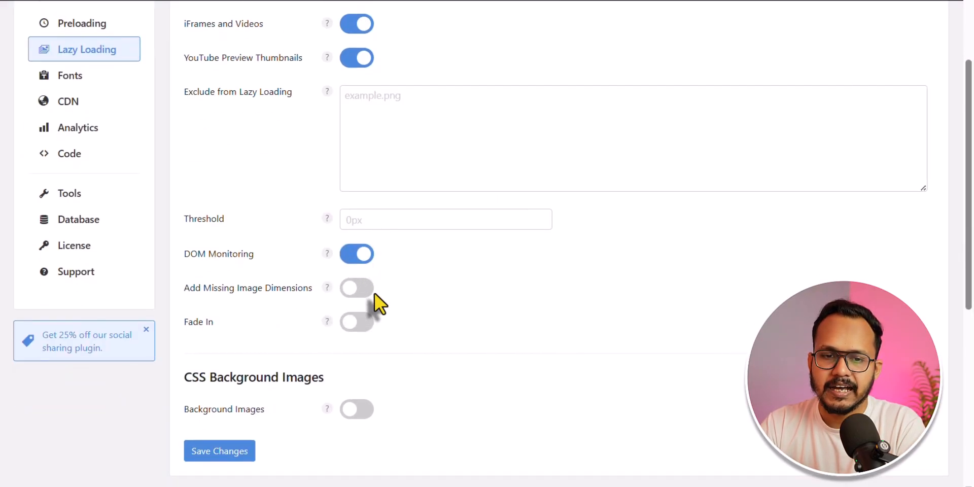
click(358, 322)
scroll(513, 329, down, 1)
scroll(517, 337, down, 3)
click(242, 311)
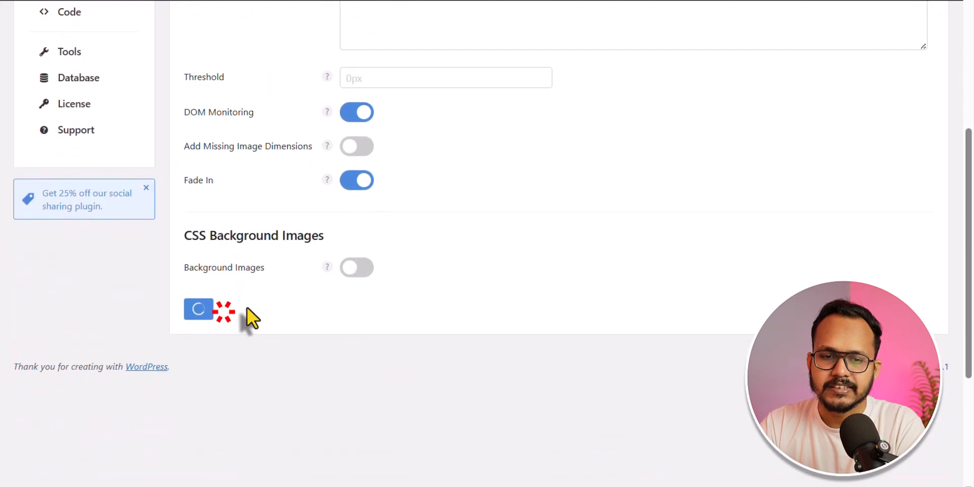
scroll(507, 183, down, 5)
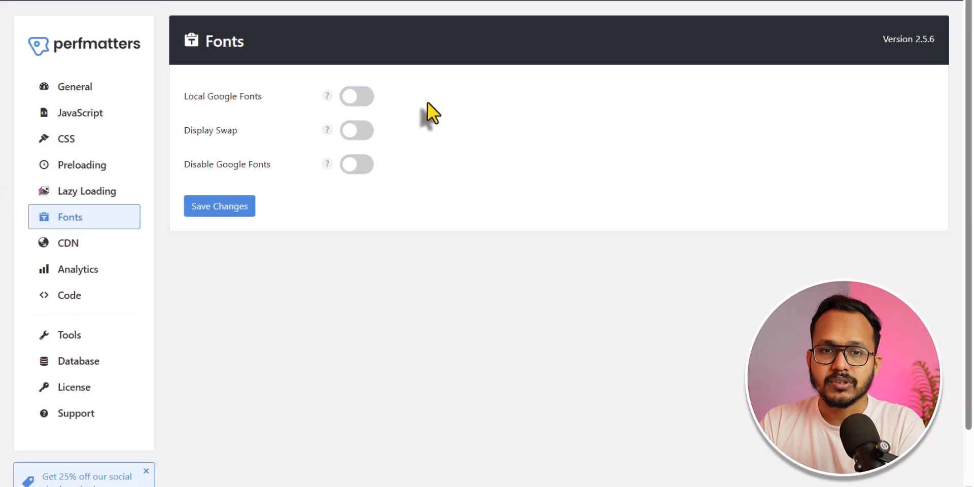
- In the Fonts settings, turn on Local Google Fonts and Display Swap, and save the changes
click(363, 97)
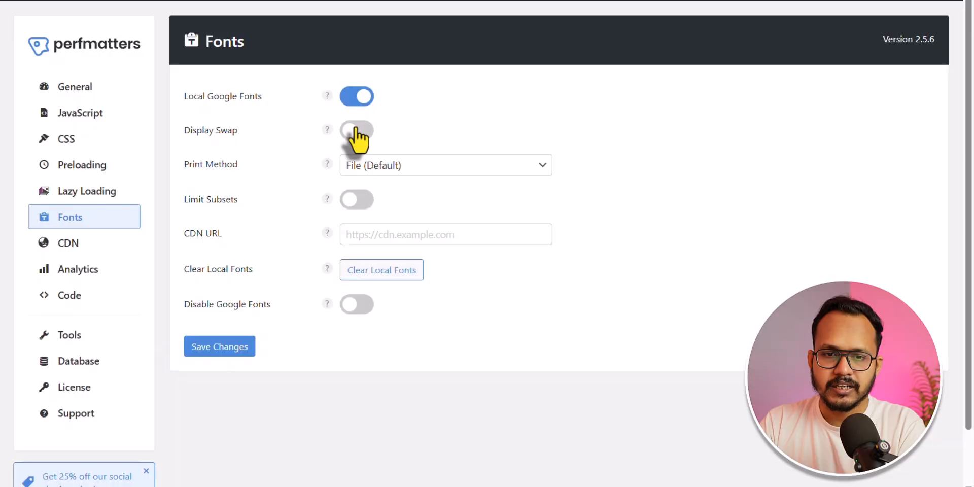
click(357, 131)
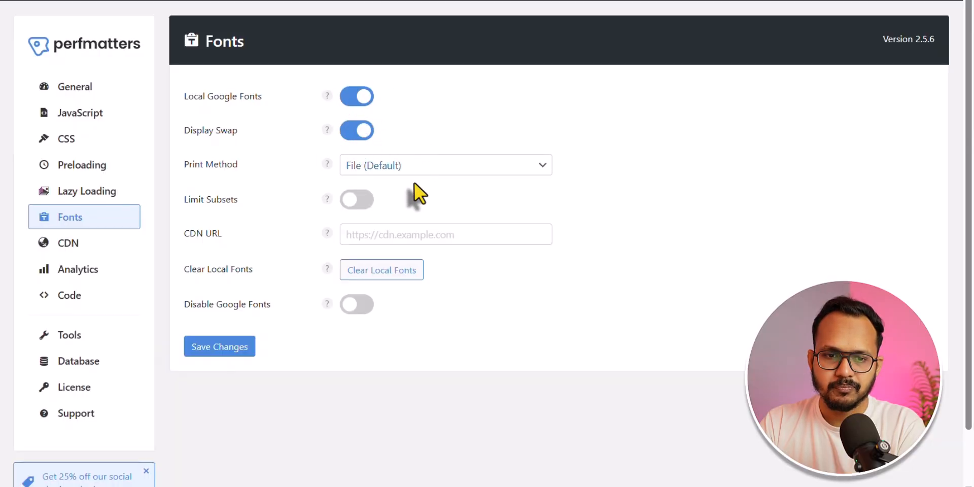
click(225, 349)
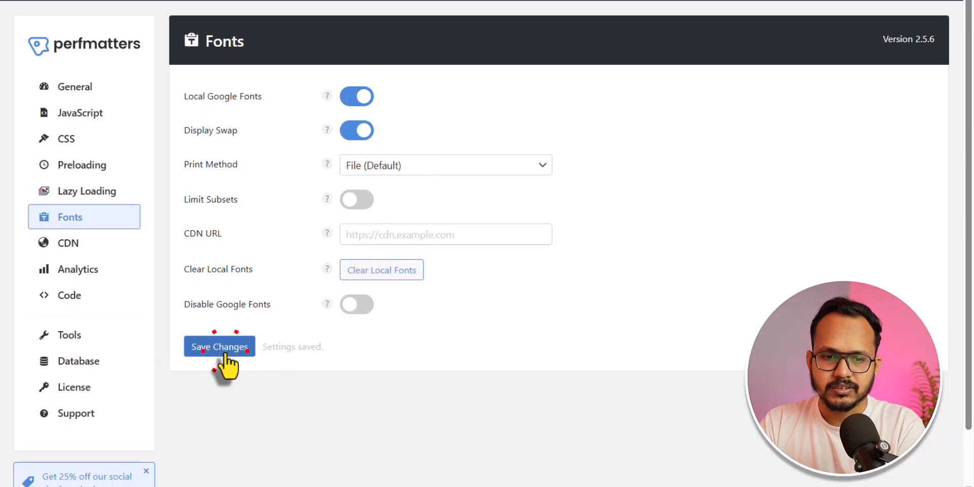
- Try the Disable Google Fonts option, turn it back off and save the Fonts settings again
click(357, 307)
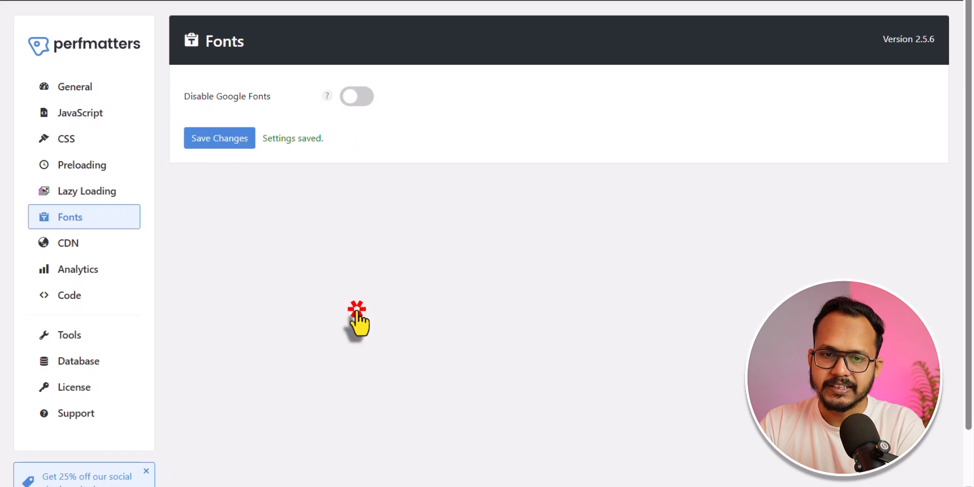
click(358, 96)
click(219, 348)
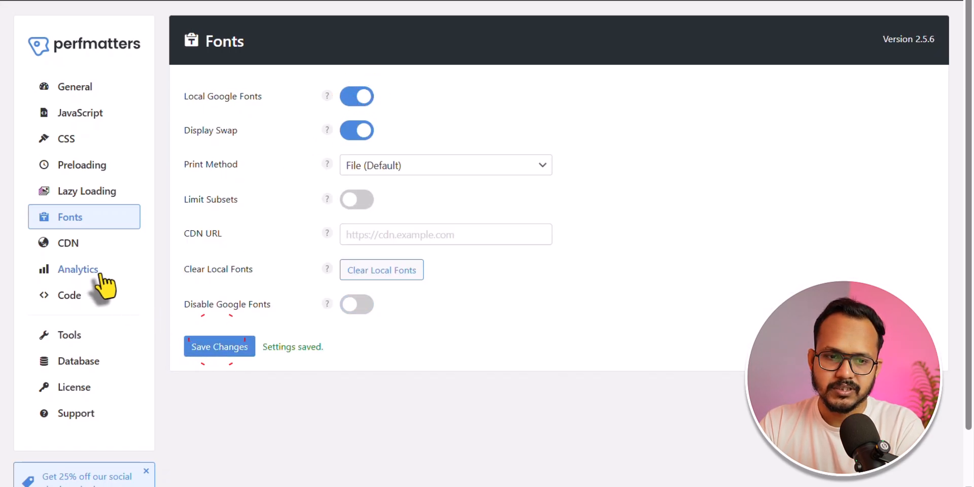
- Review the CDN rewrite settings, including the CDN URL field
click(68, 245)
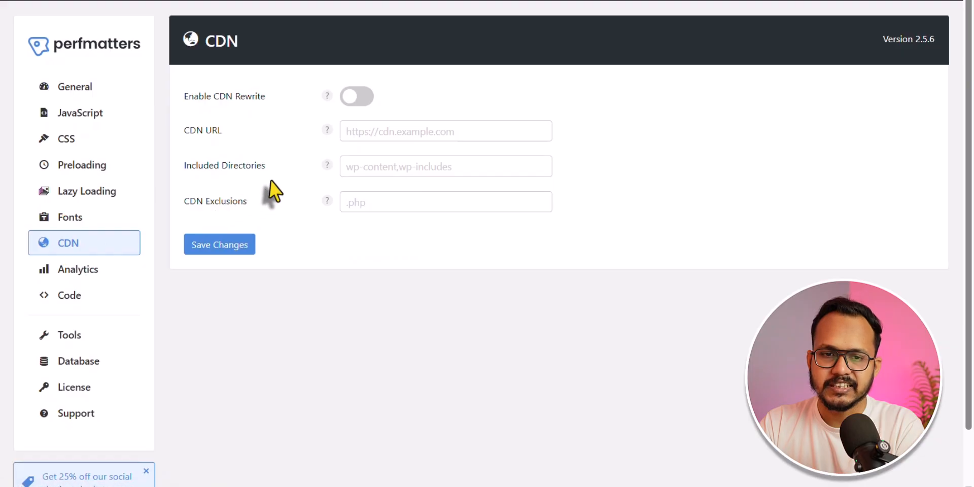
click(394, 130)
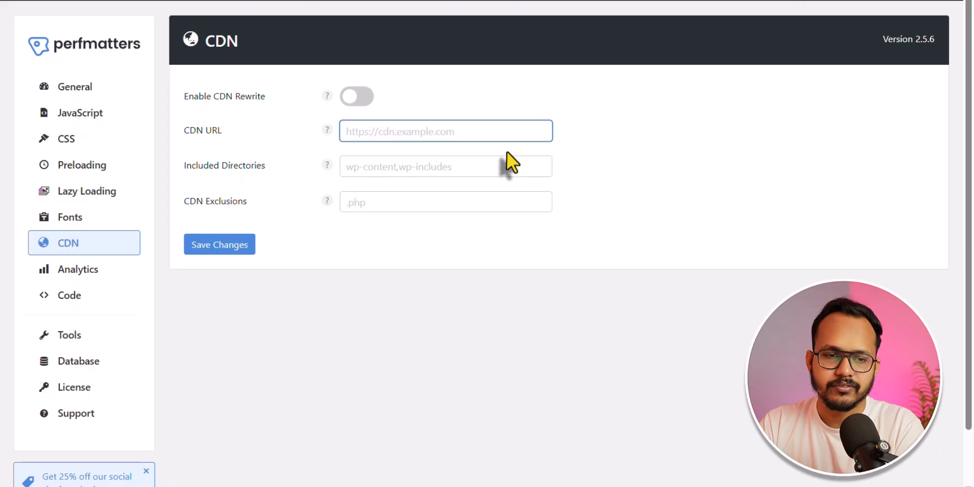
- In the Analytics settings, enable Local Analytics, set Tracking Code Position to Footer, keep Script Type at Google Analytics 4 (Default), and save
click(91, 271)
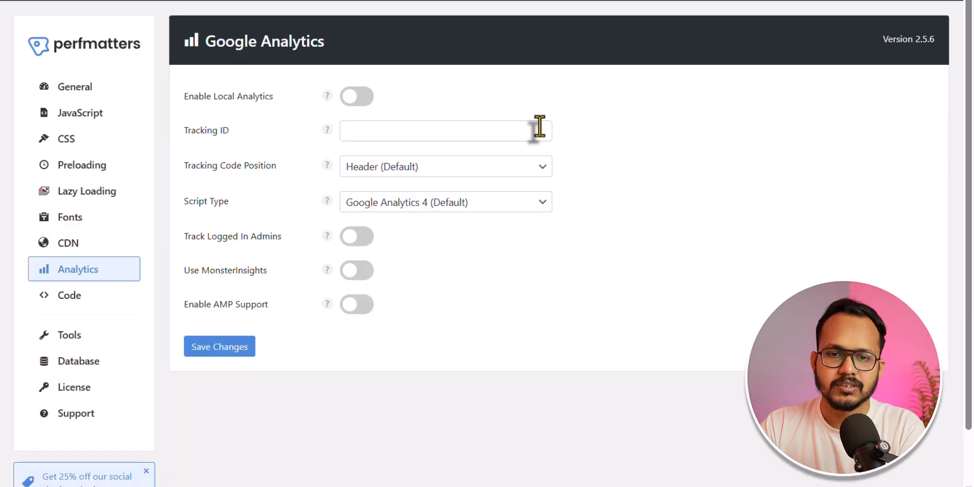
click(357, 96)
click(365, 131)
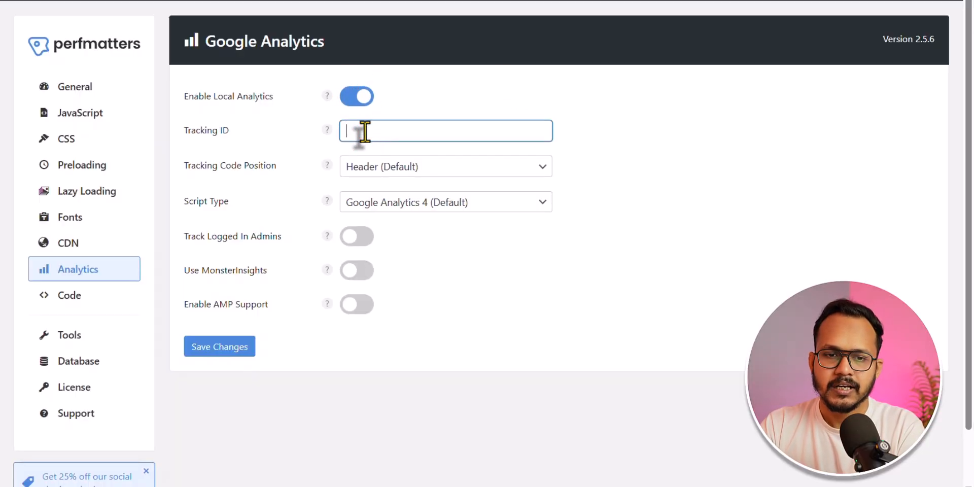
click(394, 167)
click(391, 207)
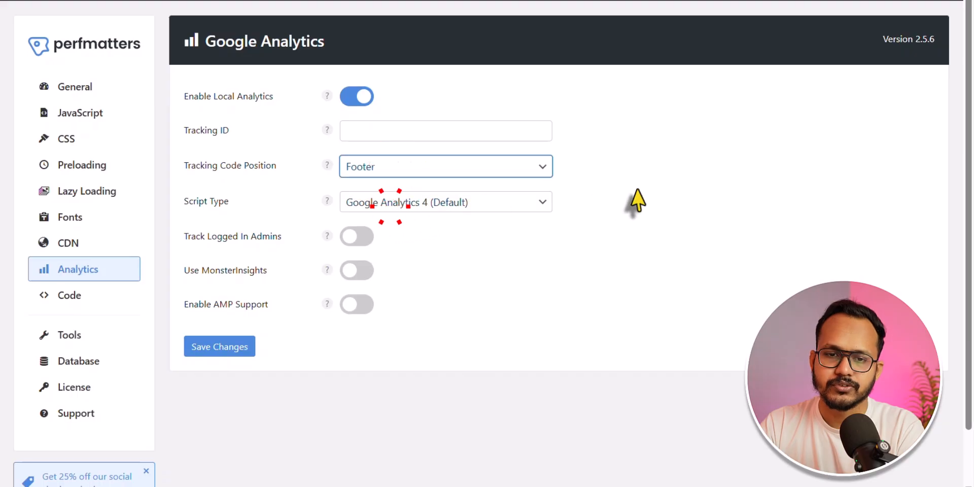
click(465, 206)
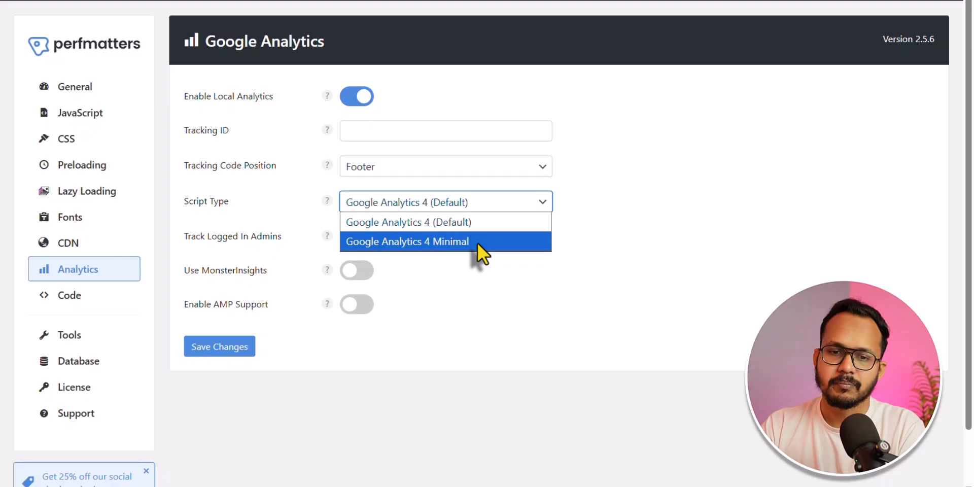
click(624, 213)
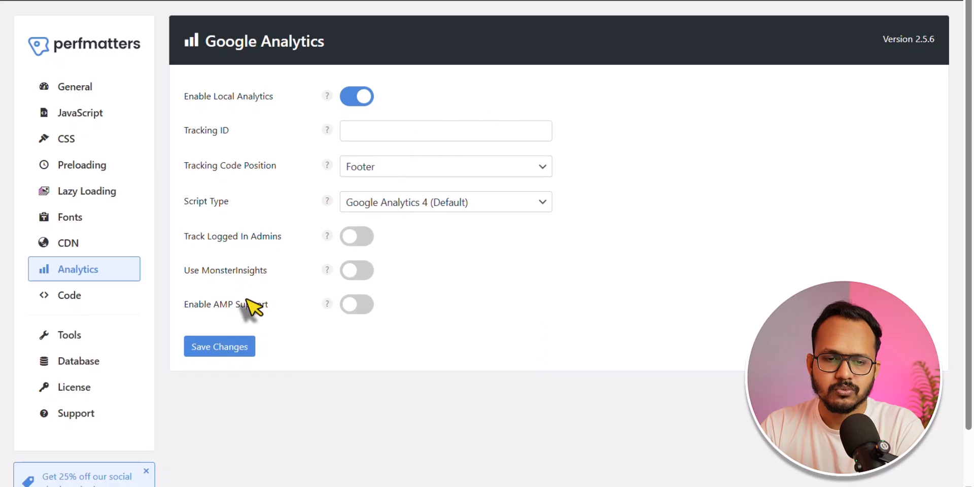
click(221, 339)
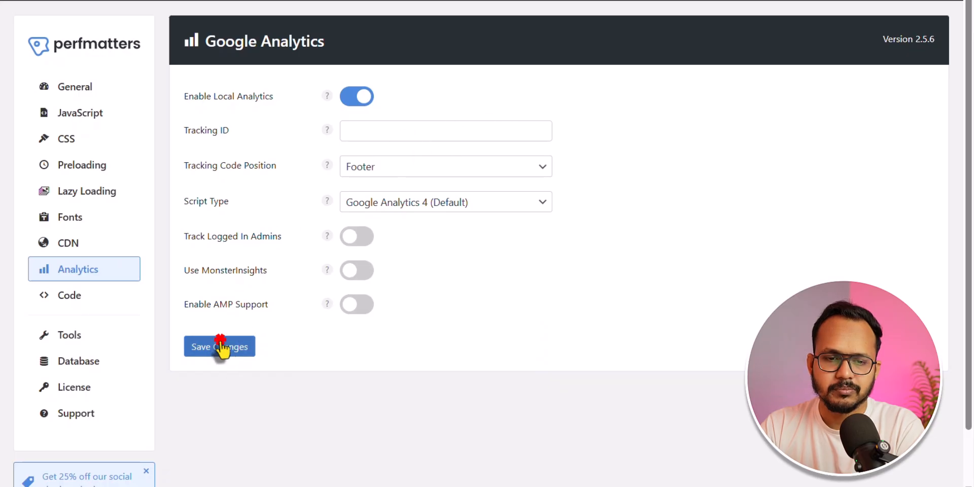
- Examine the header, body and footer code fields under Global Scripts in the Code settings, and return to the snippets list
click(70, 296)
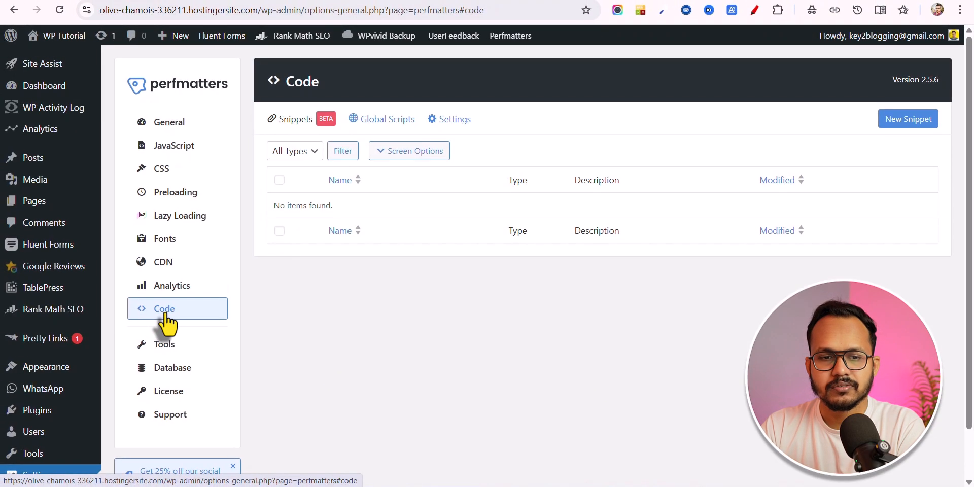
click(381, 117)
scroll(521, 211, down, 1)
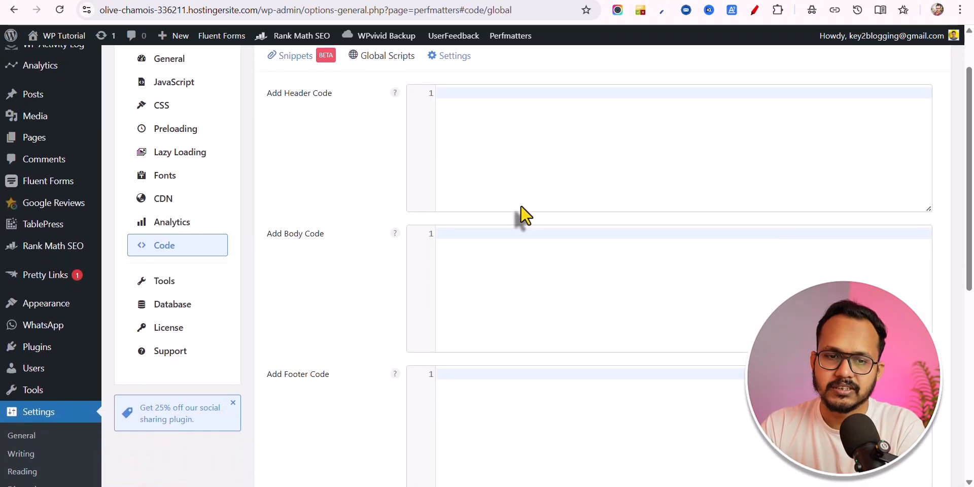
scroll(536, 276, down, 2)
scroll(533, 270, up, 3)
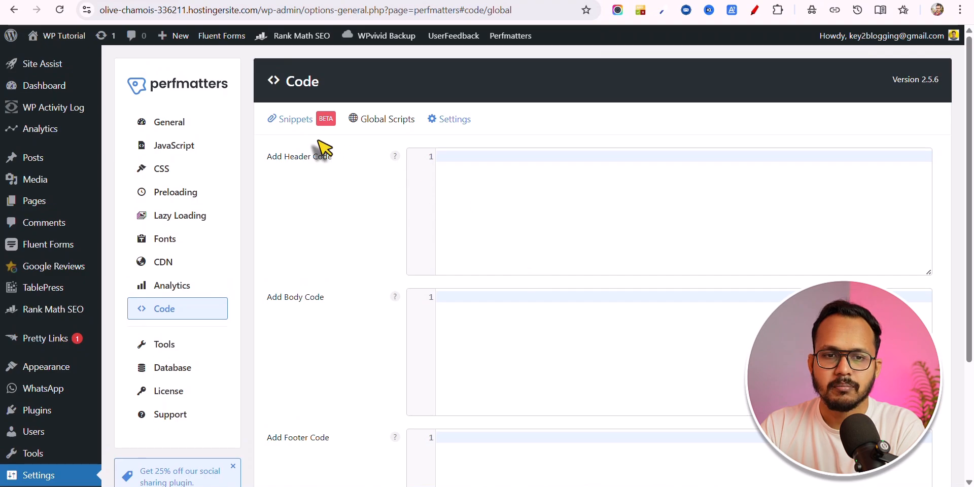
click(295, 119)
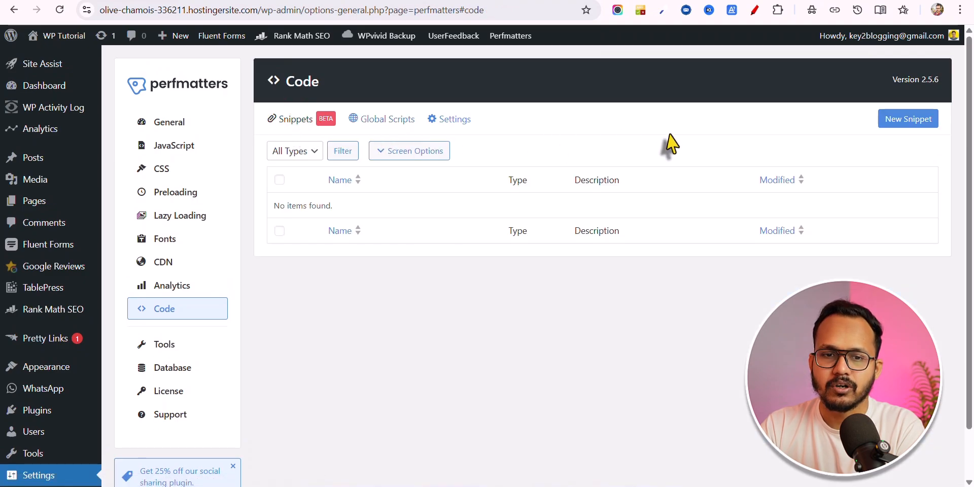
- Start a new code snippet named gg, try the JS and CSS types, and set its type to HTML
click(911, 124)
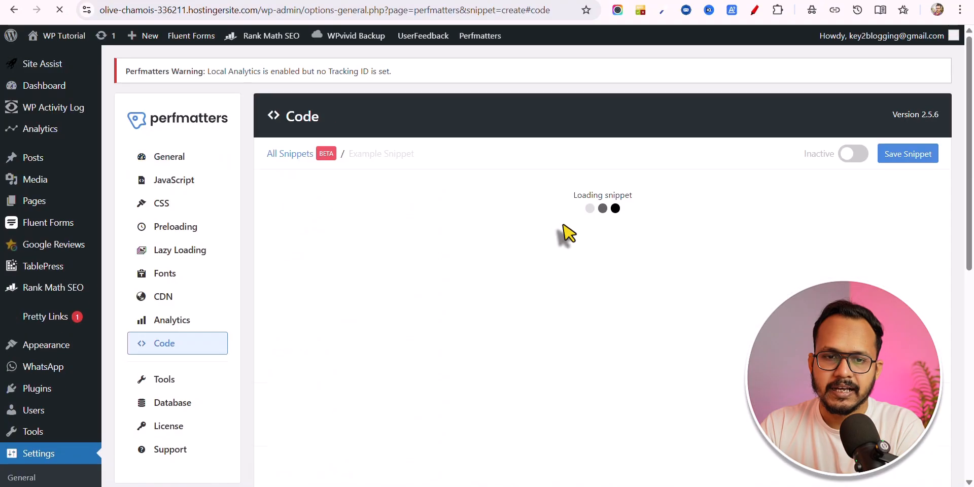
click(379, 207)
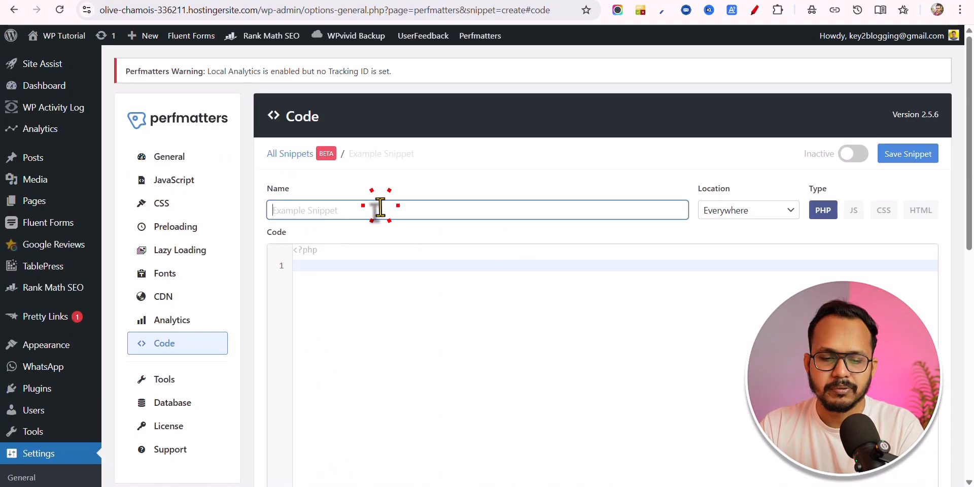
text(gg)
scroll(457, 243, down, 3)
click(352, 140)
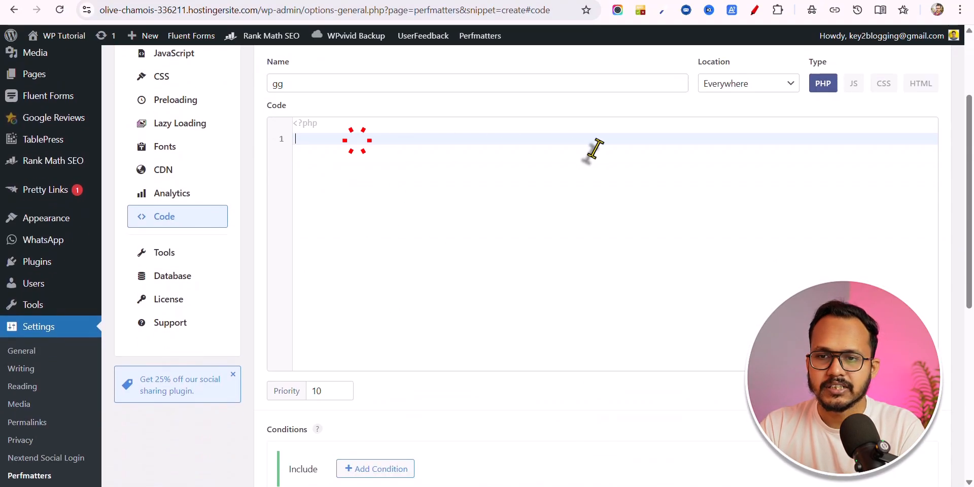
click(852, 84)
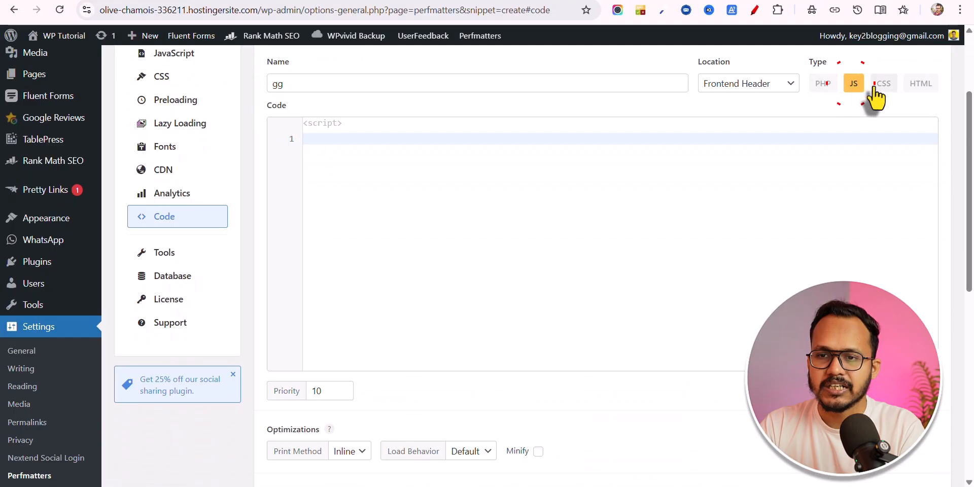
click(883, 85)
scroll(628, 252, down, 4)
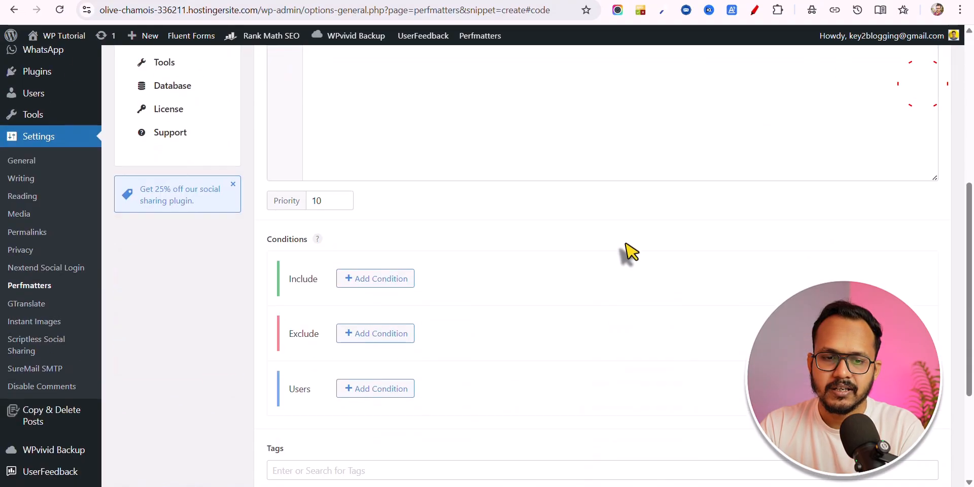
- Add an Include condition that limits the snippet to the post Construction Agreement
click(392, 280)
click(495, 278)
scroll(512, 127, down, 1)
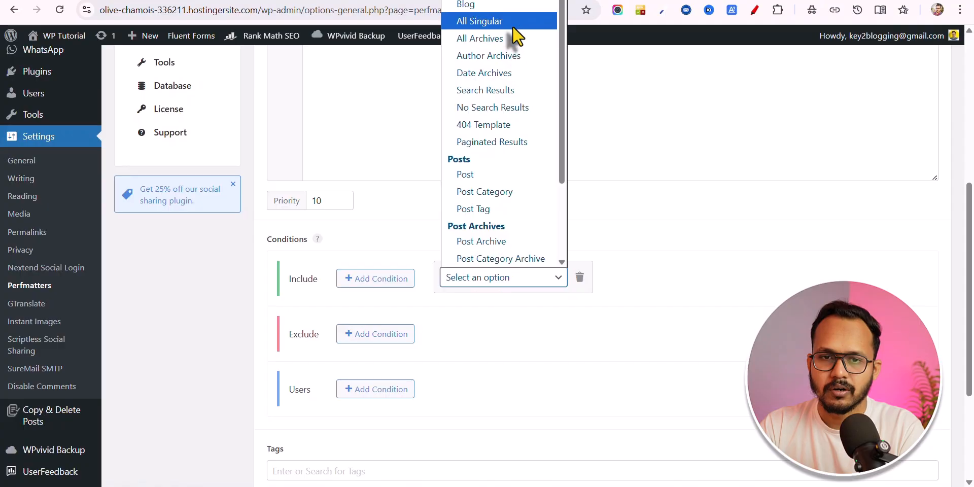
click(486, 176)
click(612, 282)
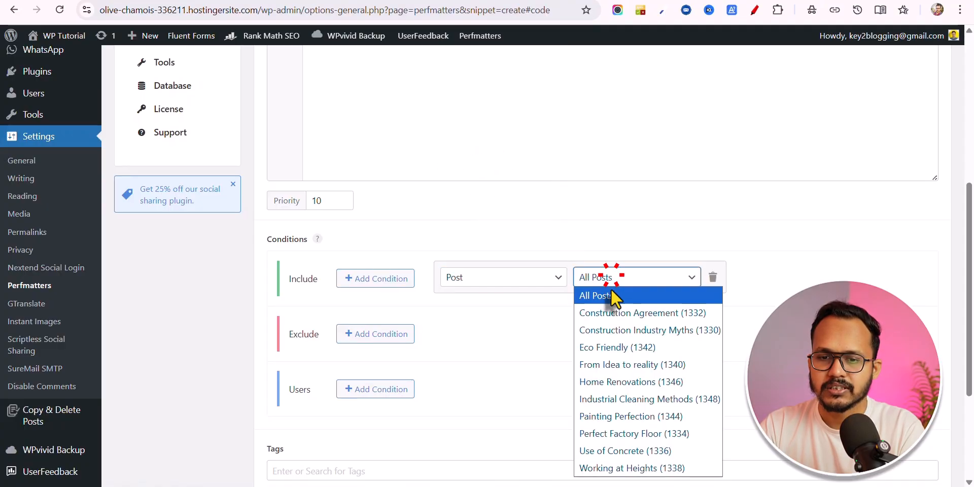
click(629, 312)
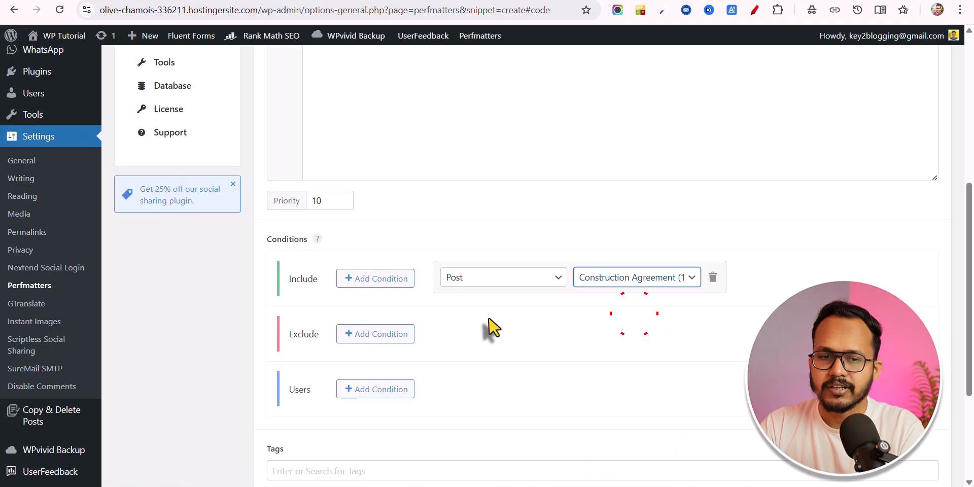
- Add a Users condition and check its login and role options, and remove both the Users and Include conditions
click(385, 393)
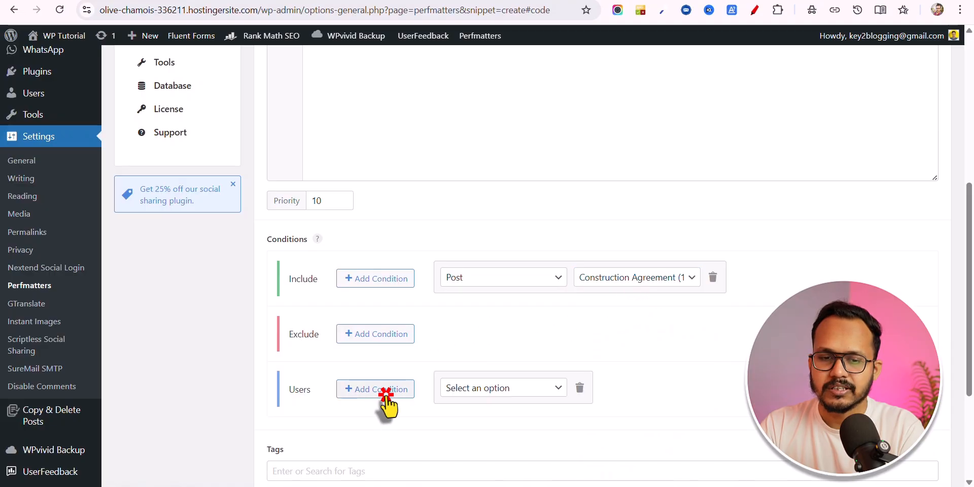
click(461, 391)
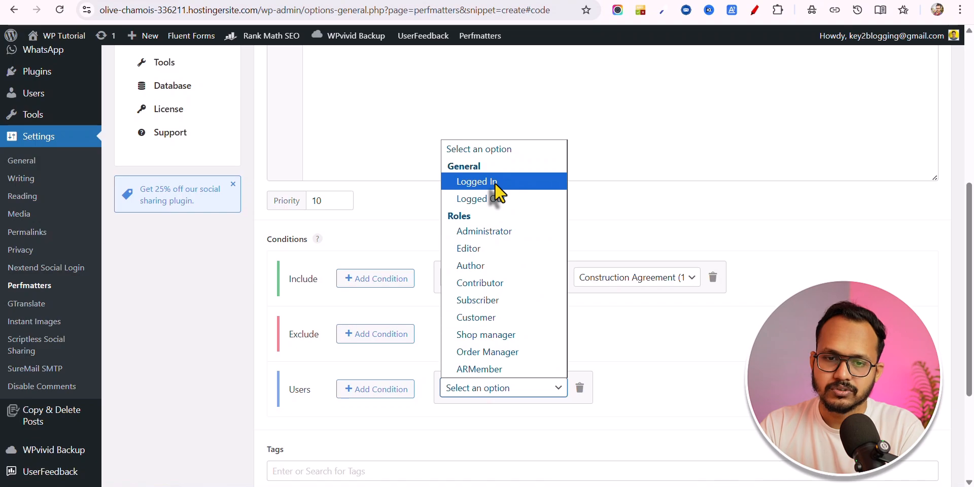
click(673, 361)
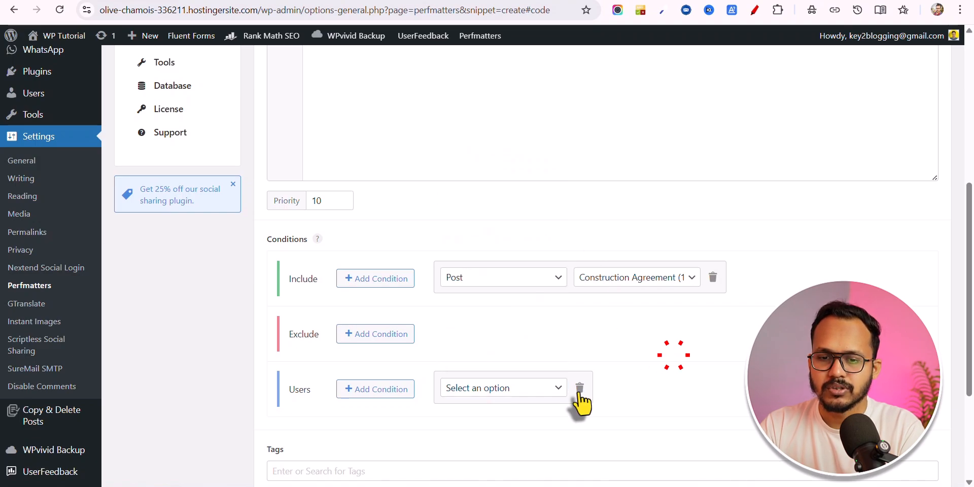
click(579, 389)
click(713, 278)
scroll(713, 289, up, 6)
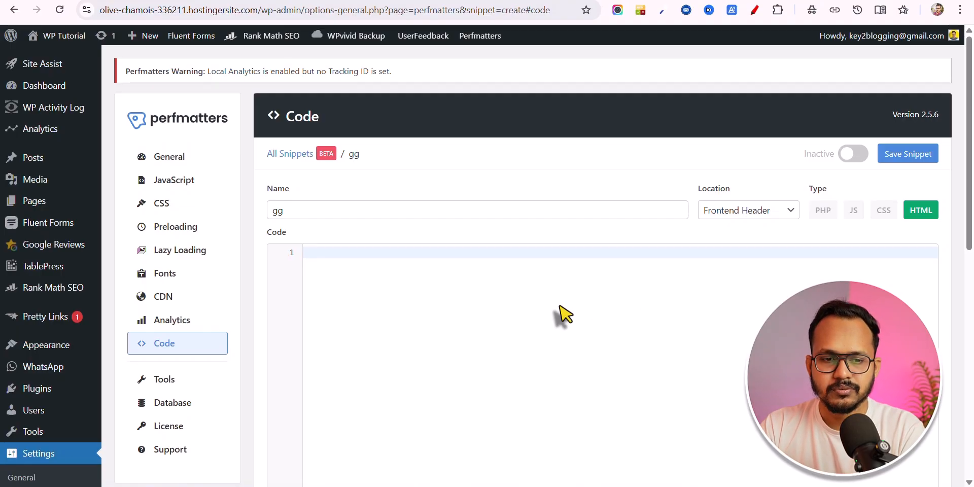
- Enable Script Manager and Show Advanced Options in the Tools settings, accept the advanced options warning, and save the changes
click(152, 380)
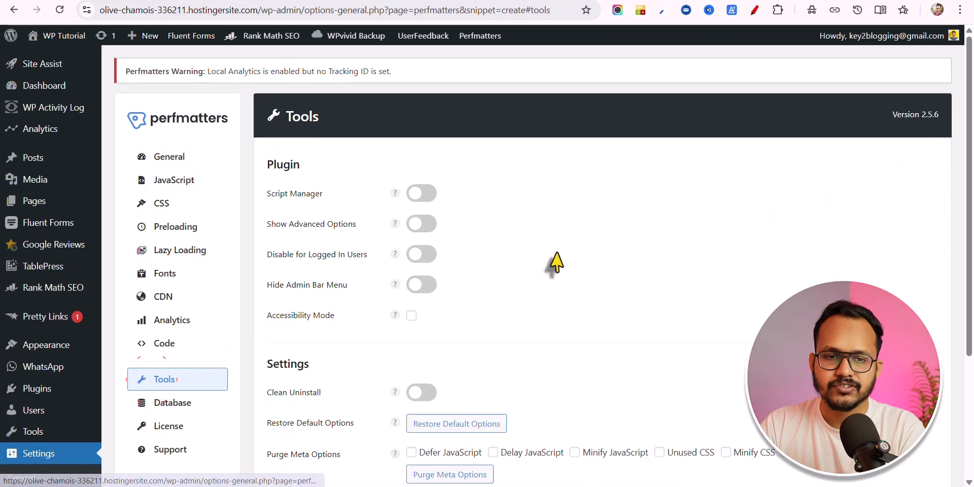
click(417, 194)
click(424, 225)
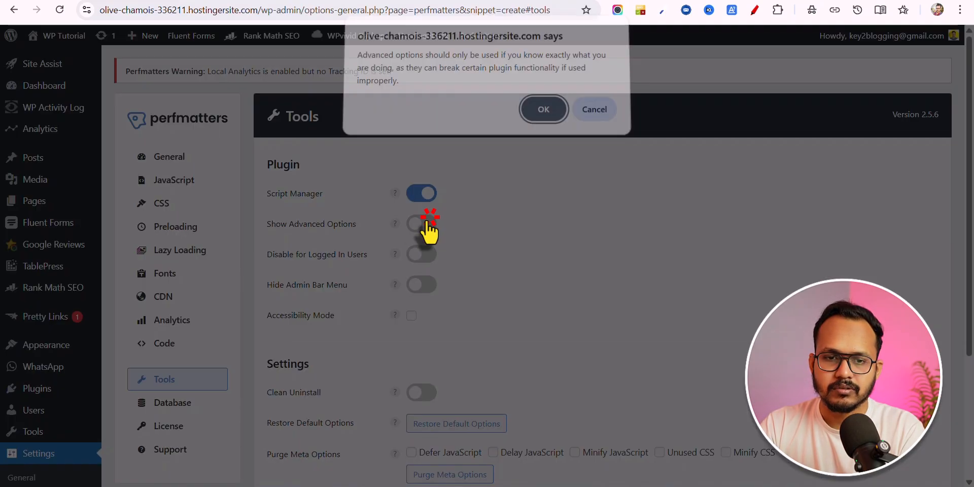
click(541, 115)
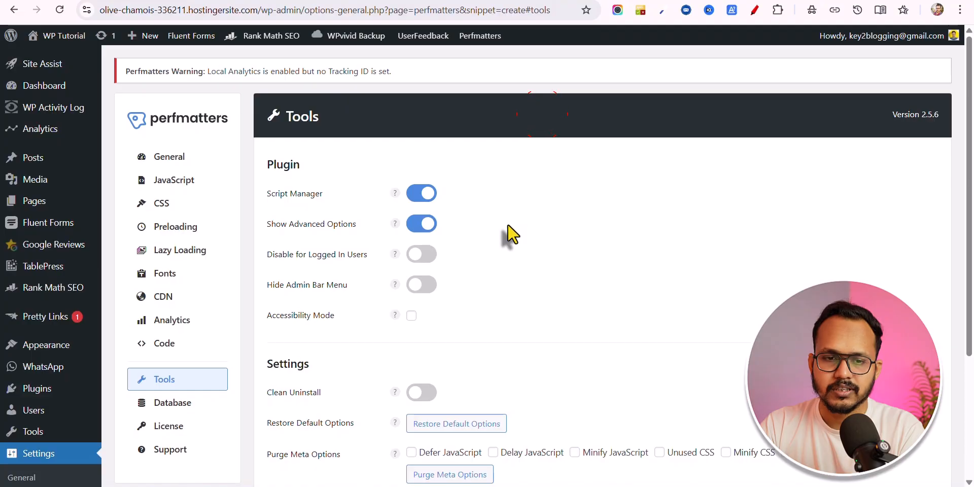
scroll(493, 254, down, 5)
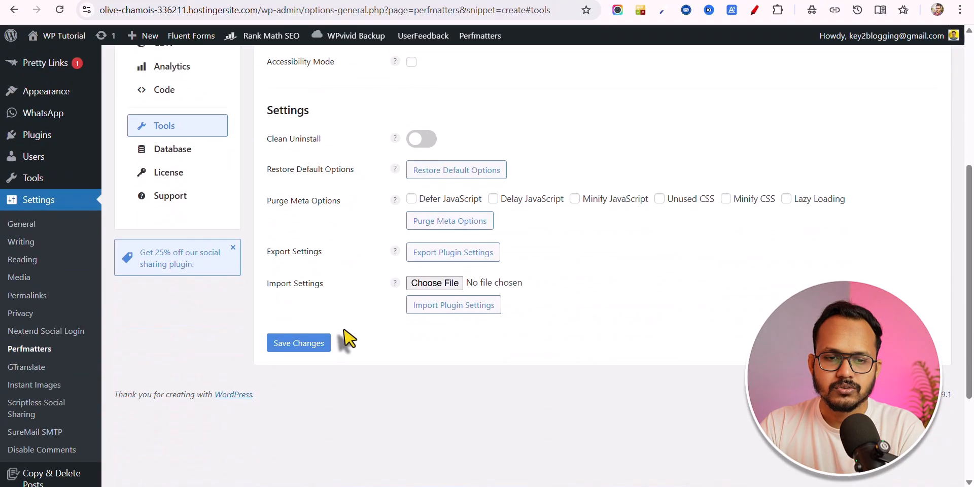
click(301, 344)
scroll(622, 160, up, 5)
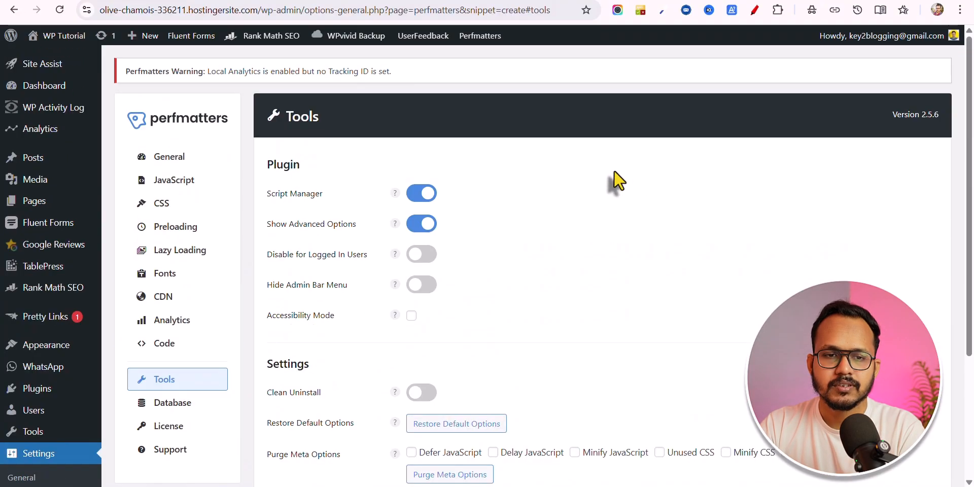
- Open the live site in a new tab and launch the Perfmatters Script Manager for the home page
mouse_move(64, 35)
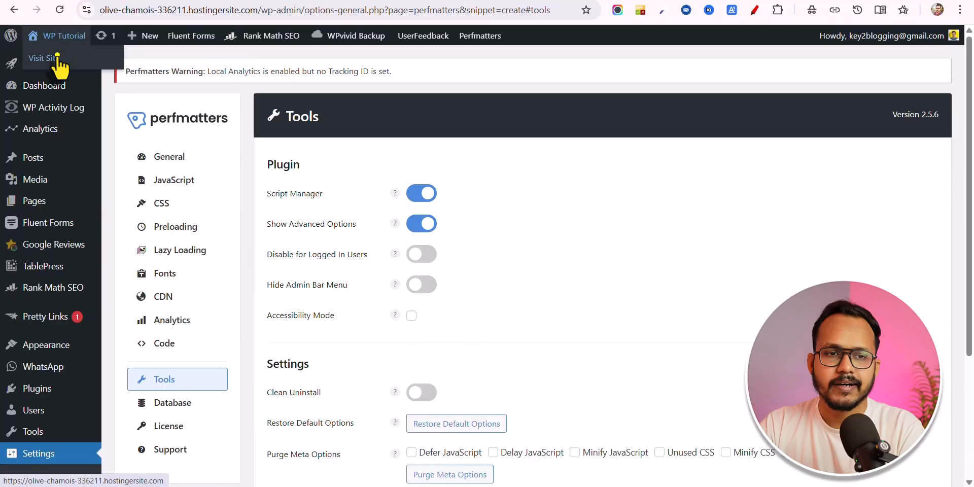
right_click(56, 57)
click(95, 72)
click(249, 1)
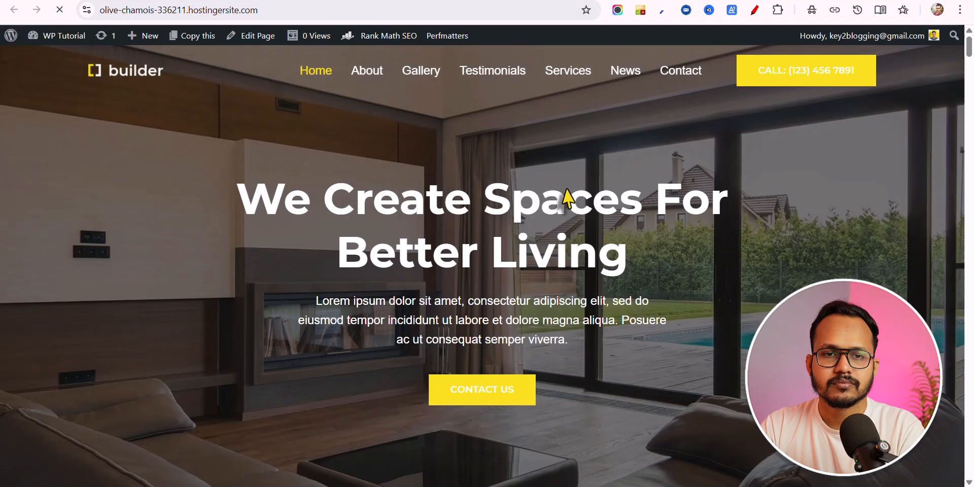
mouse_move(507, 42)
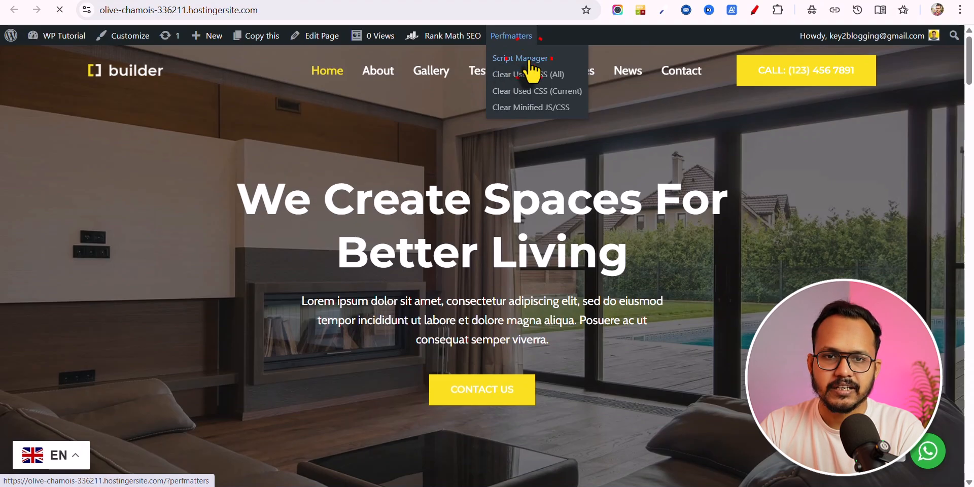
click(529, 61)
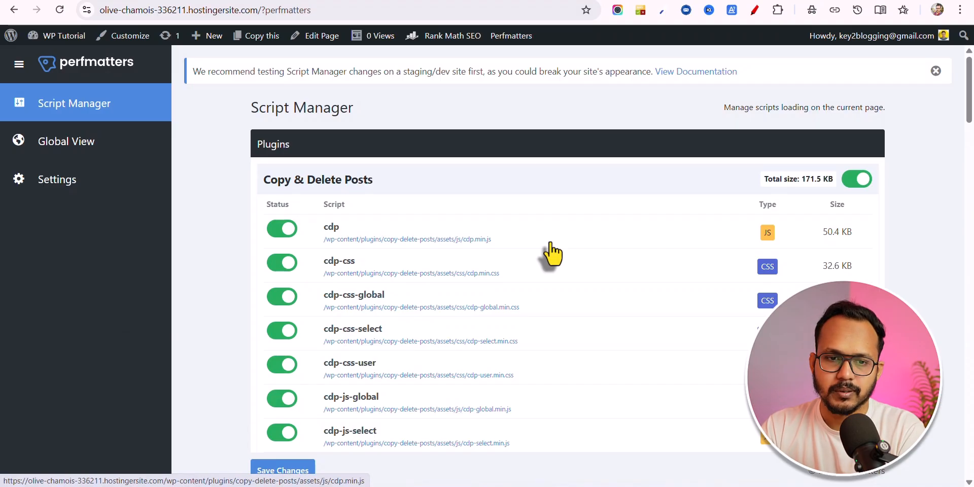
scroll(500, 228, down, 3)
scroll(500, 228, up, 3)
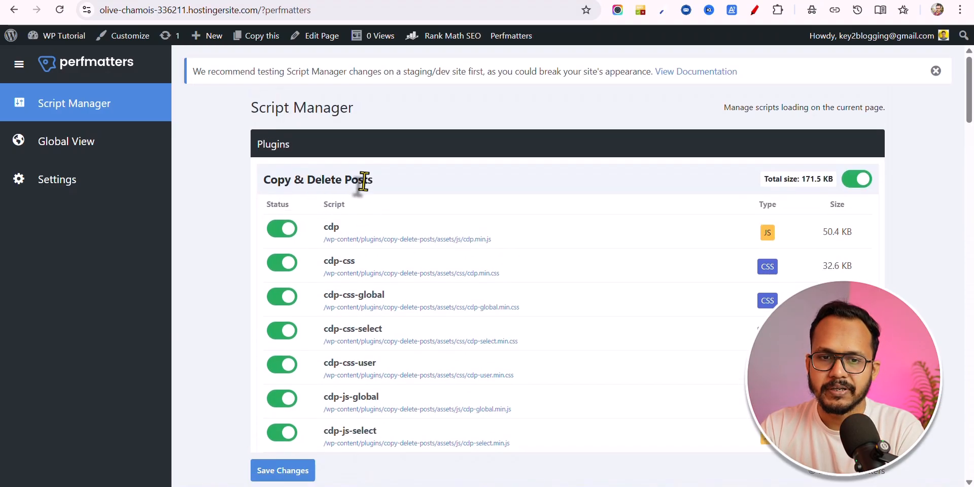
- Try disabling GTranslate with the Current URL and Pages locations, and re-enable it
scroll(363, 181, down, 7)
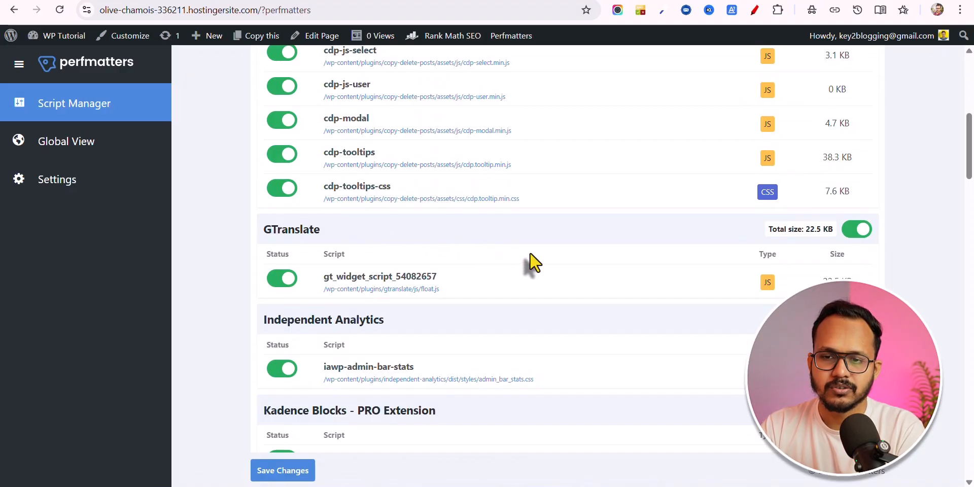
click(856, 231)
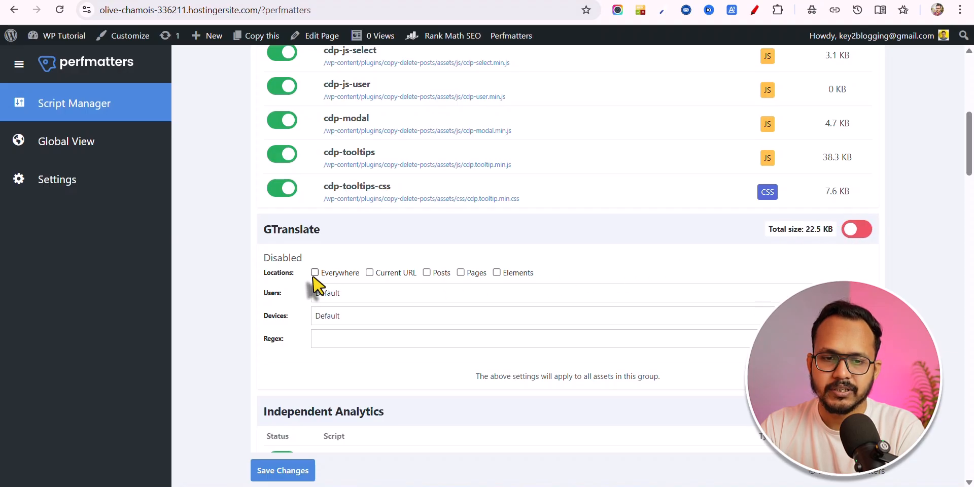
click(370, 273)
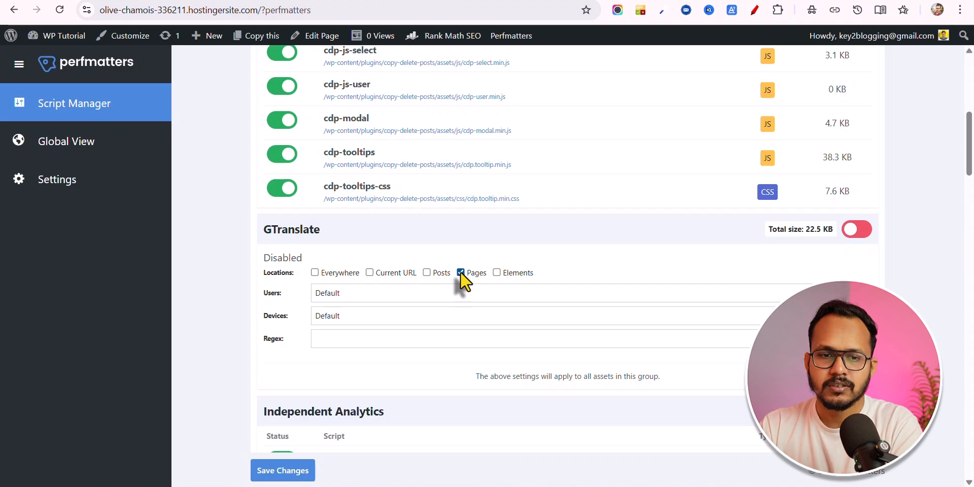
click(853, 231)
- Disable all TablePress scripts for the current URL in the Script Manager and save the changes
scroll(545, 284, down, 4)
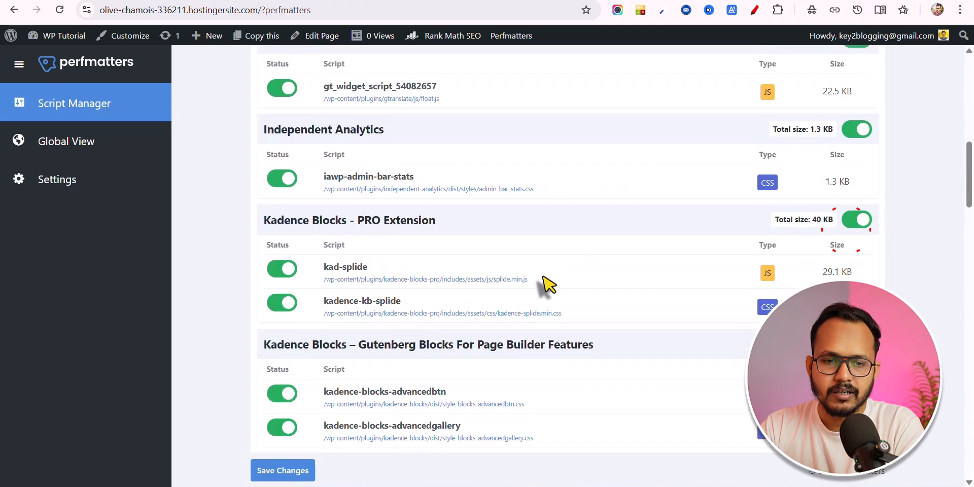
scroll(500, 277, down, 10)
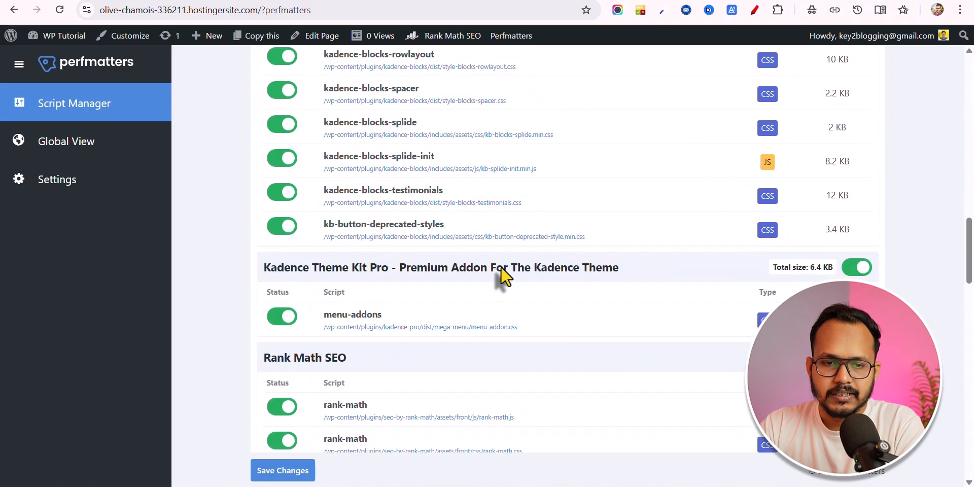
scroll(500, 278, down, 2)
scroll(435, 272, up, 2)
scroll(500, 257, down, 3)
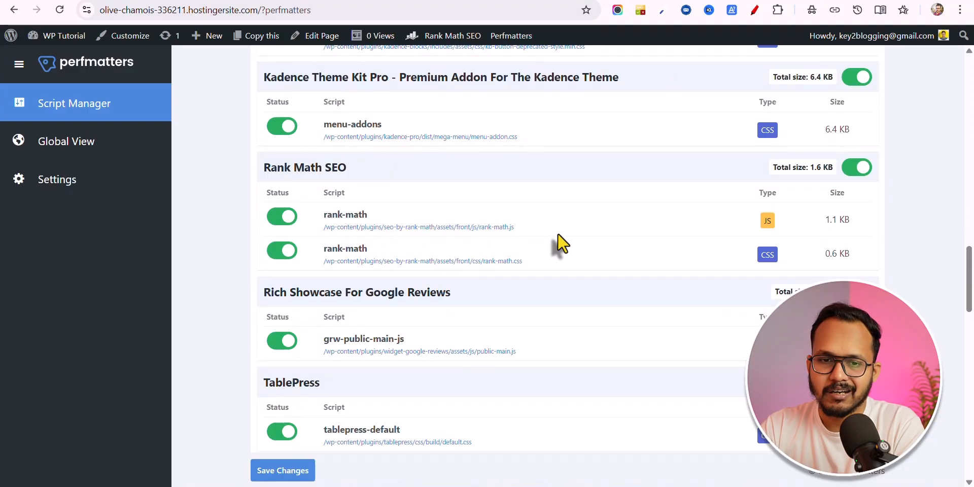
scroll(560, 242, down, 4)
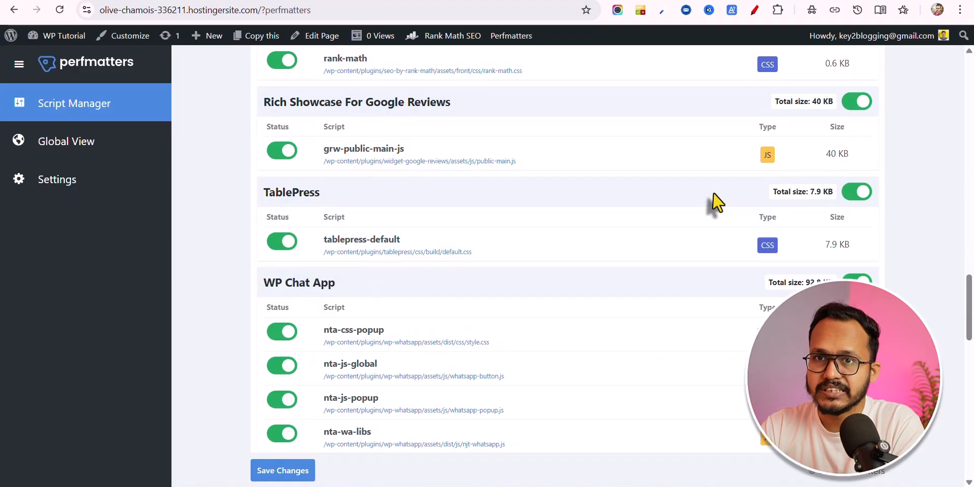
click(855, 192)
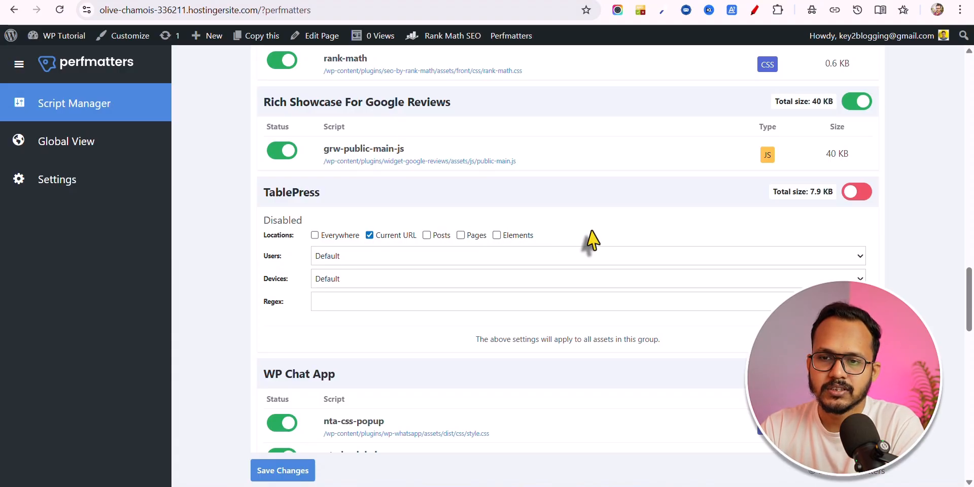
scroll(649, 246, down, 4)
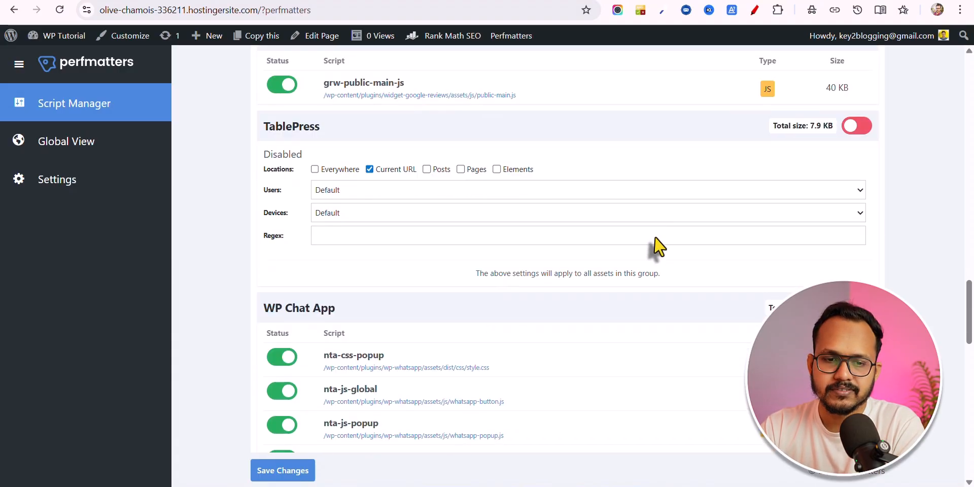
scroll(487, 243, down, 4)
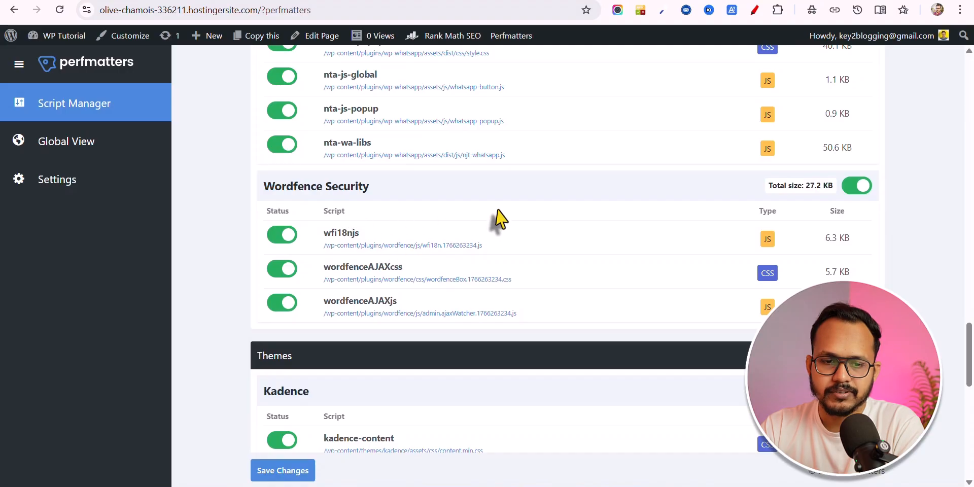
scroll(500, 223, down, 10)
scroll(508, 228, down, 2)
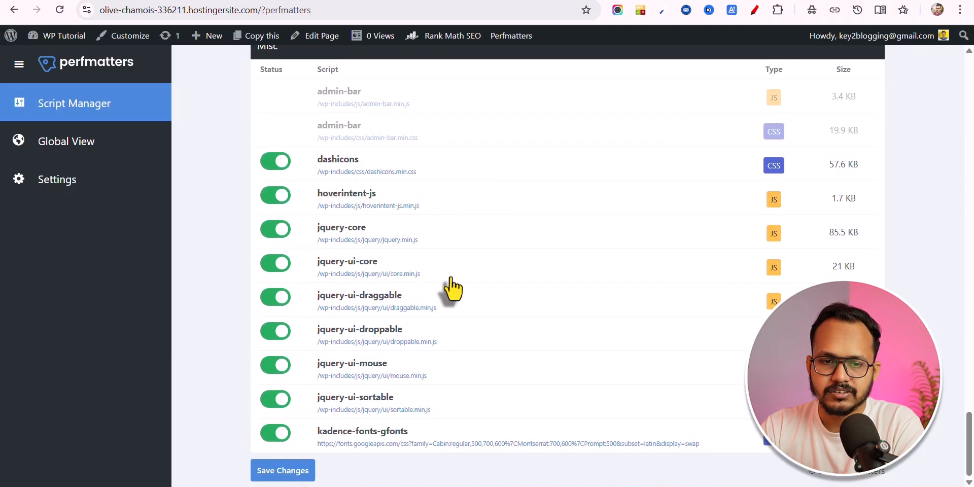
click(301, 472)
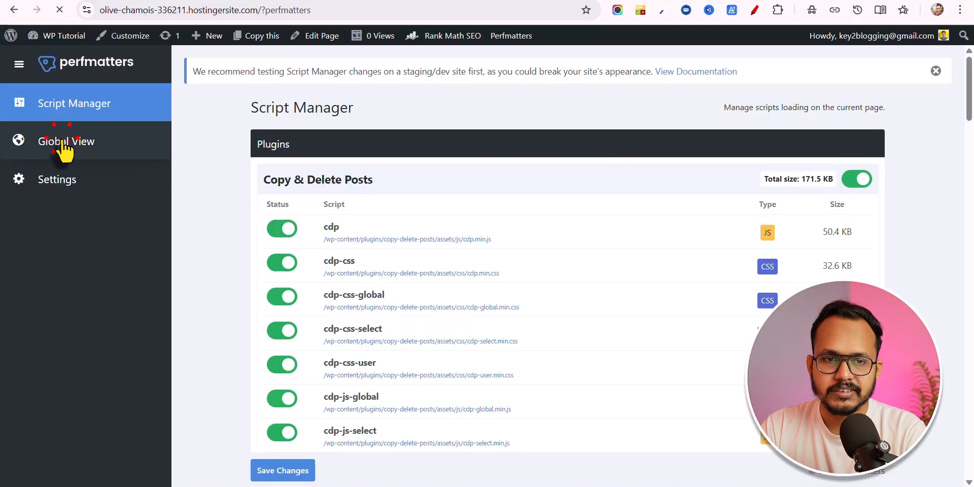
- Check the disabled plugins in Global View and the Script Manager settings, and return to the site's home page
click(263, 224)
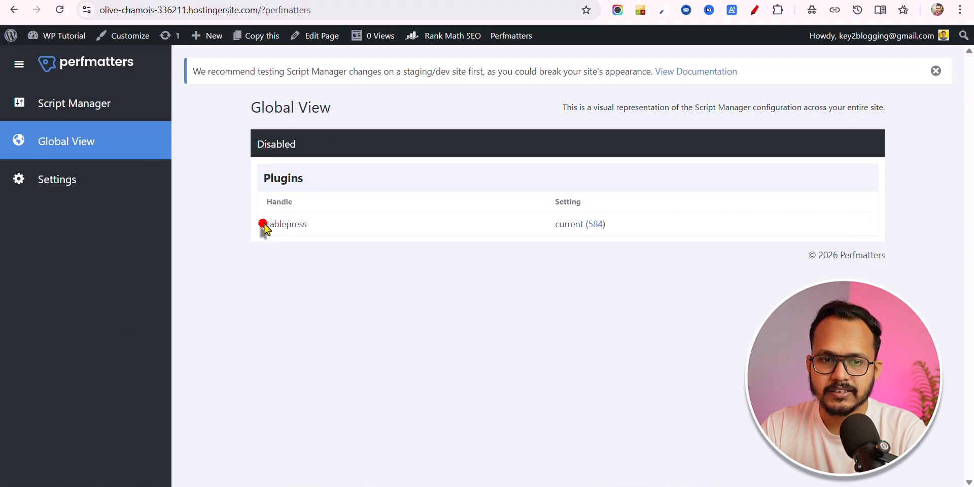
triple_click(264, 224)
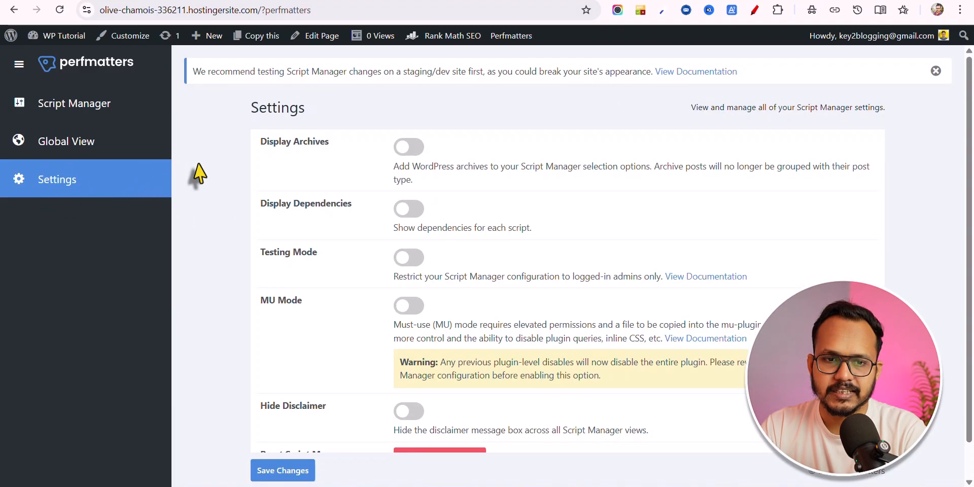
click(14, 10)
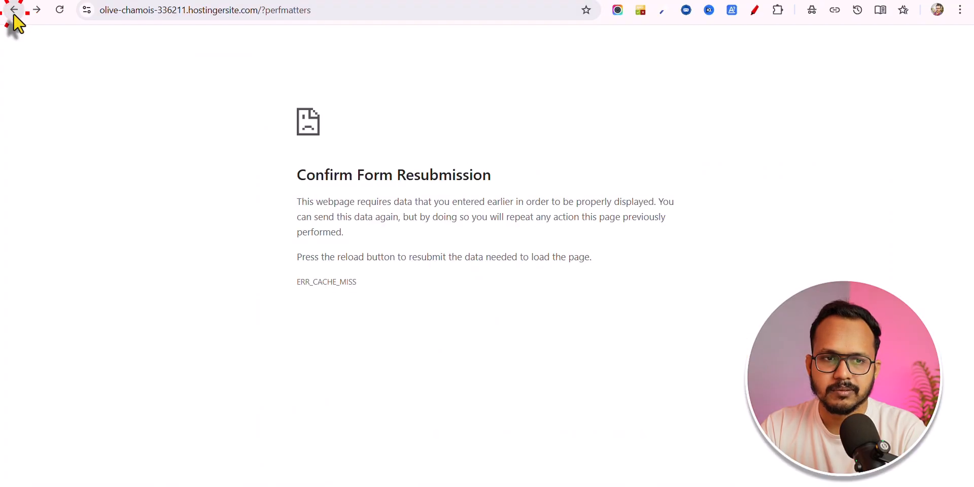
drag(263, 14, 365, 11)
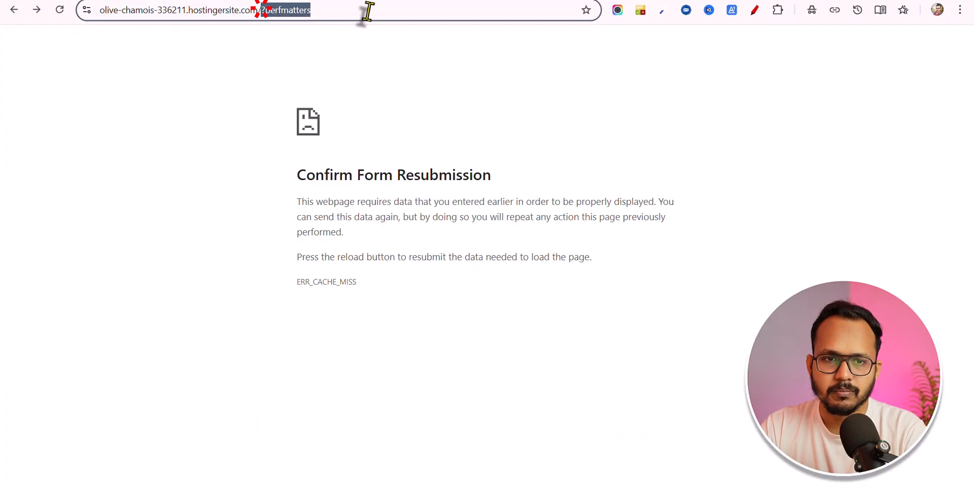
key(BackSpace)
key(Return)
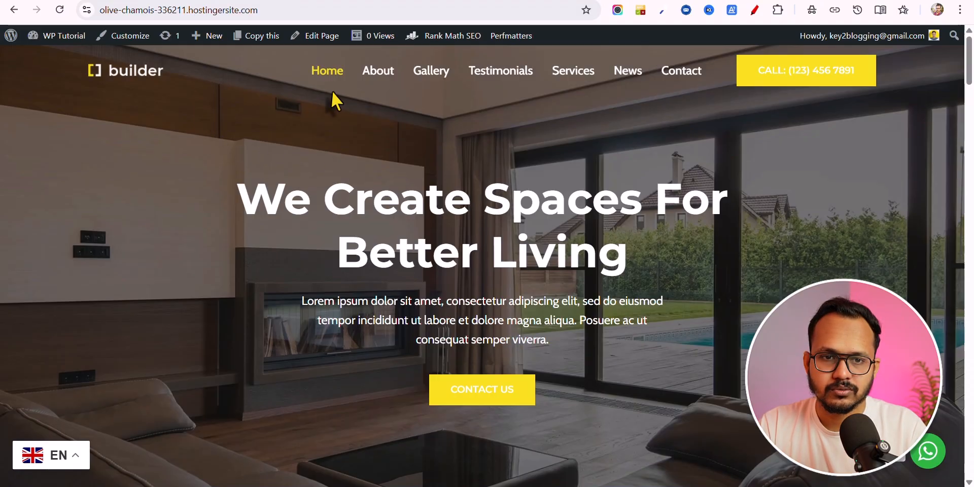
- Browse the About, Testimonials and Services pages of the live site from top to bottom to check how they load
click(380, 73)
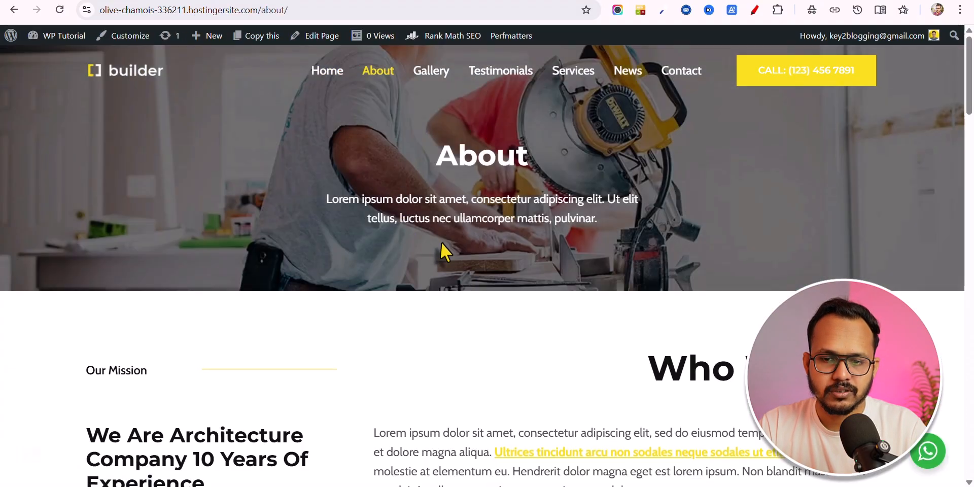
scroll(441, 243, down, 20)
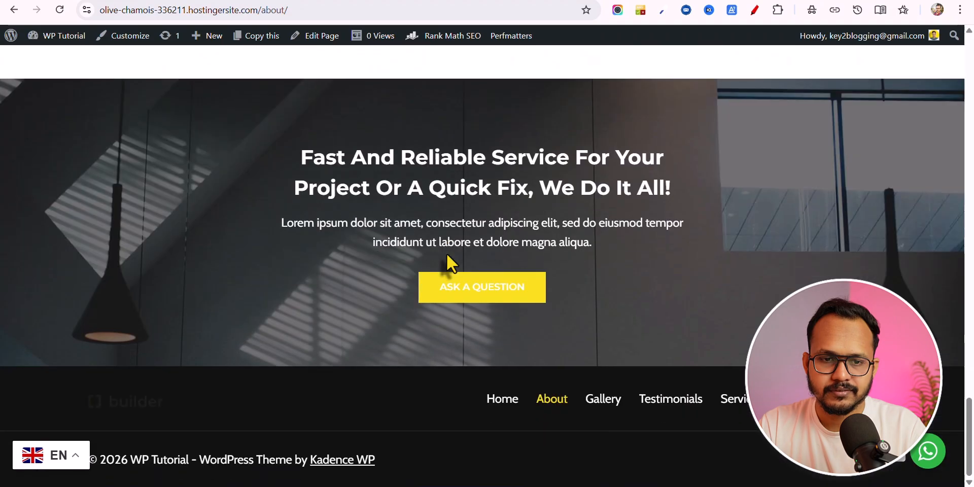
scroll(447, 252, up, 20)
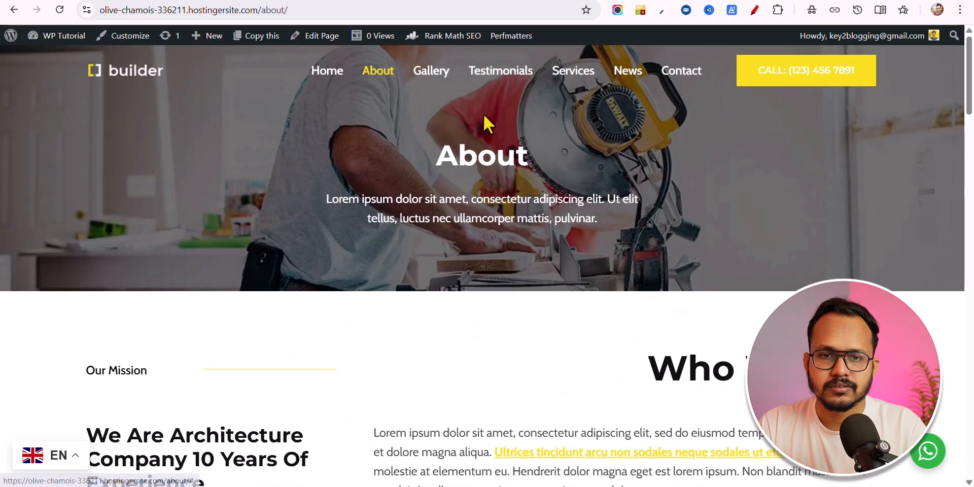
click(498, 76)
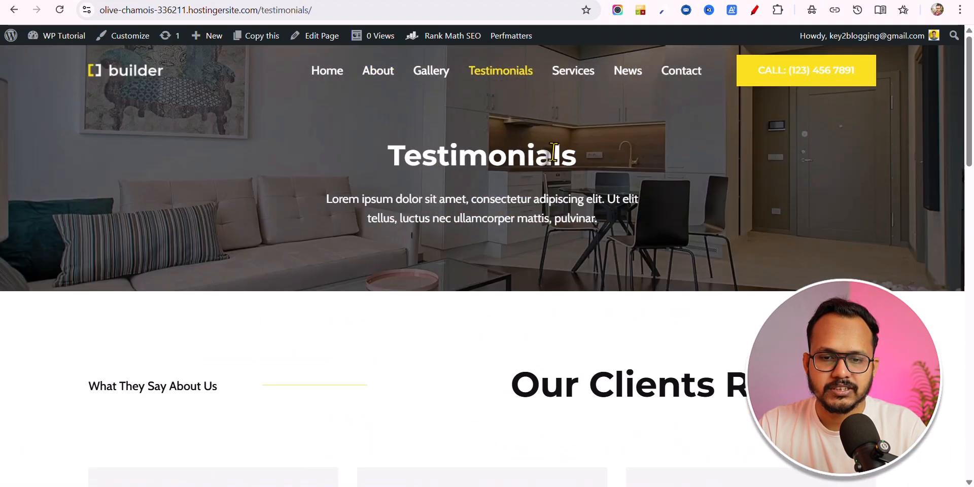
scroll(570, 233, down, 20)
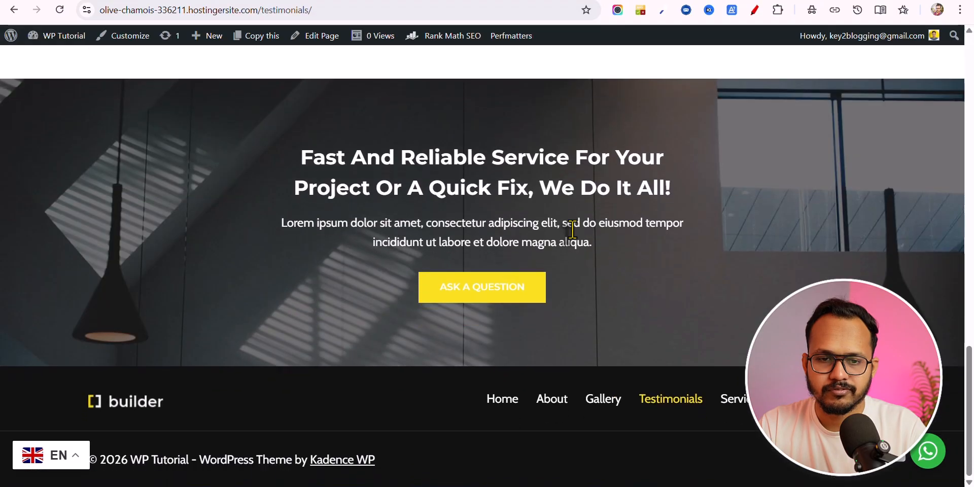
scroll(572, 229, up, 20)
click(585, 71)
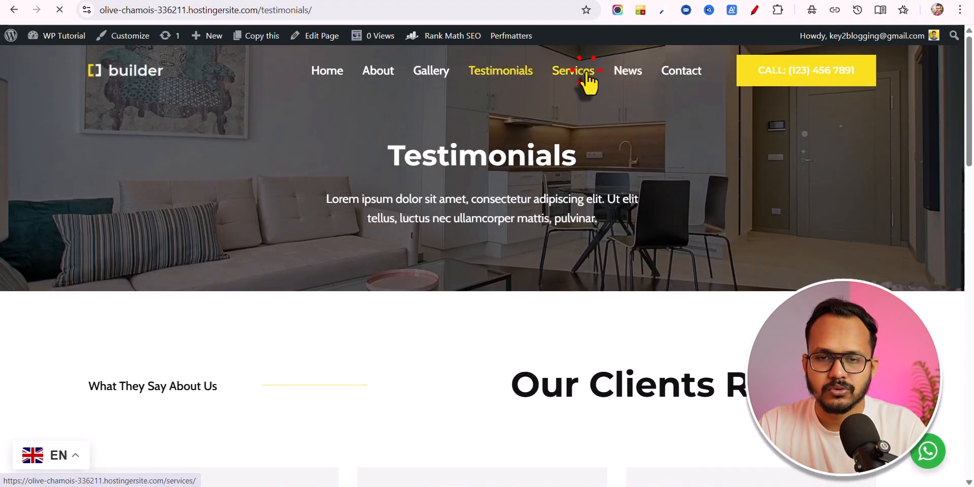
scroll(532, 278, down, 15)
scroll(532, 282, up, 10)
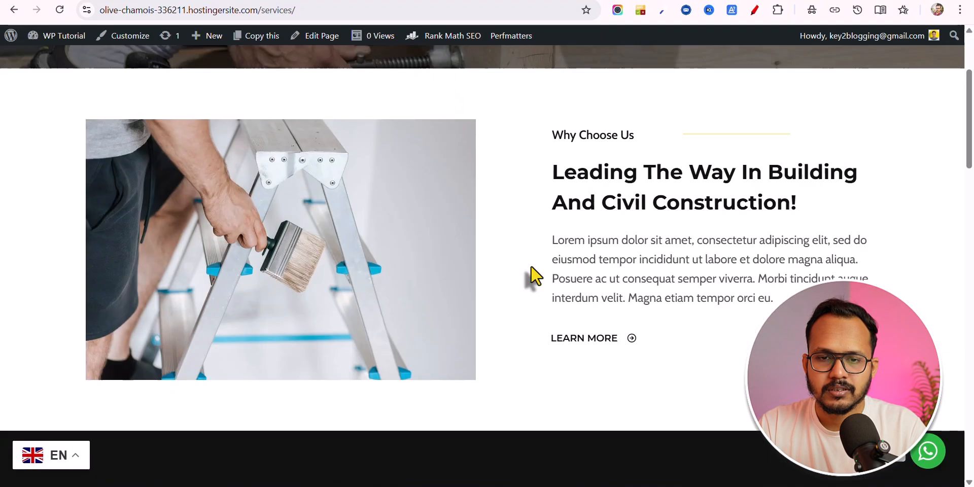
scroll(533, 276, up, 5)
- Test the Services page's mobile menu in the browser's developer tools, and check the language switcher in the desktop view
right_click(487, 219)
click(533, 471)
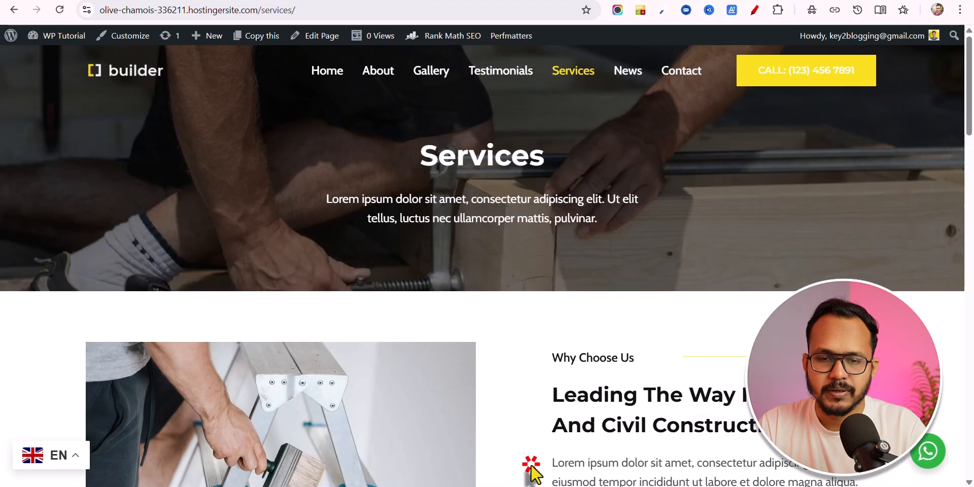
click(376, 76)
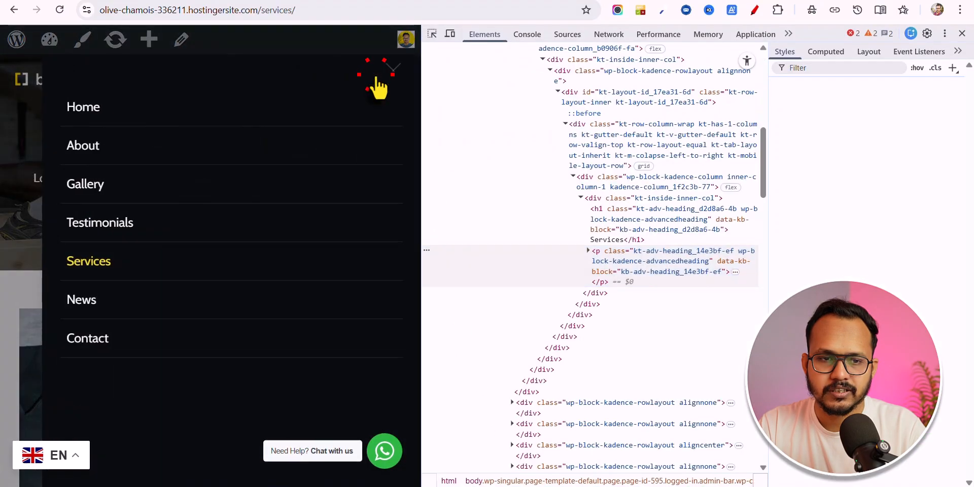
click(397, 70)
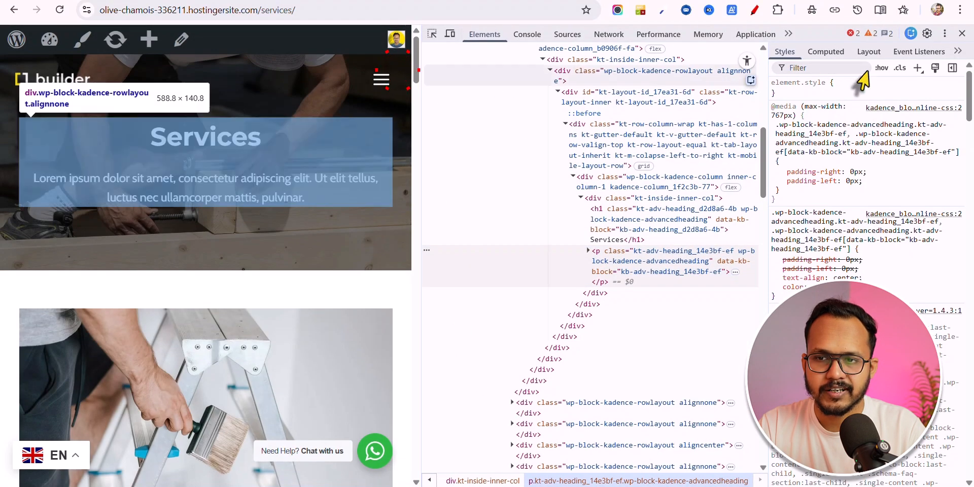
click(962, 33)
click(77, 455)
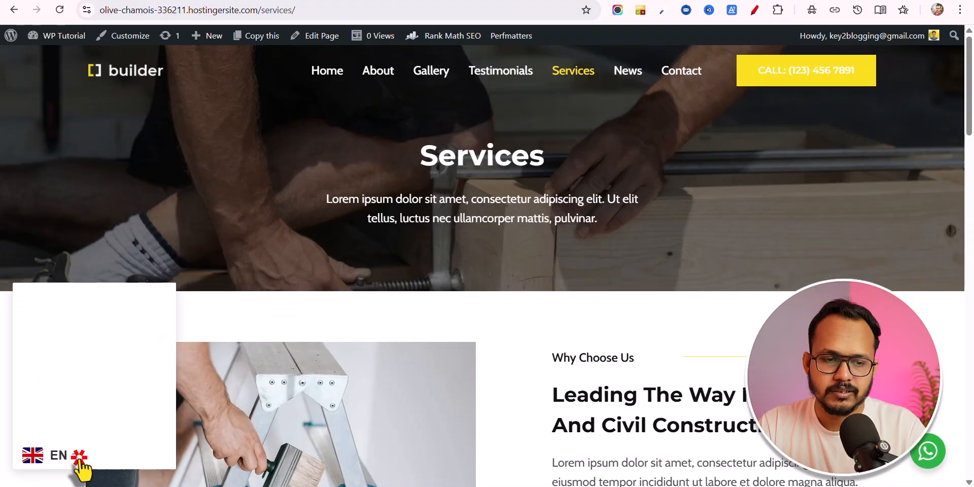
click(397, 271)
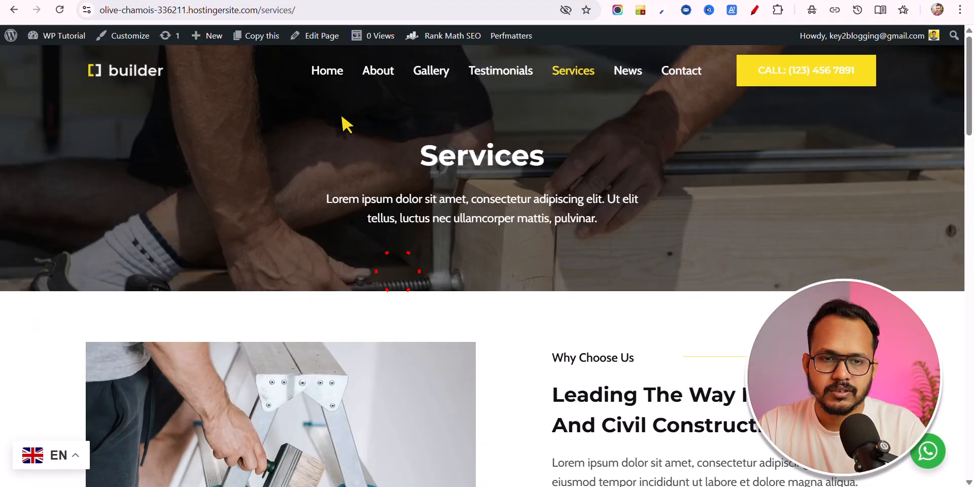
- Browse the live site's home page to check how its sections and floating widgets load
click(321, 79)
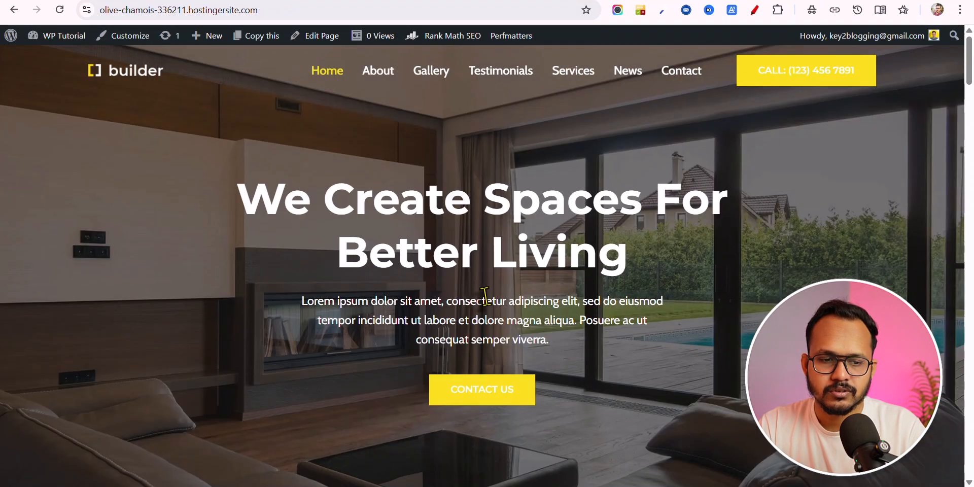
scroll(530, 284, down, 20)
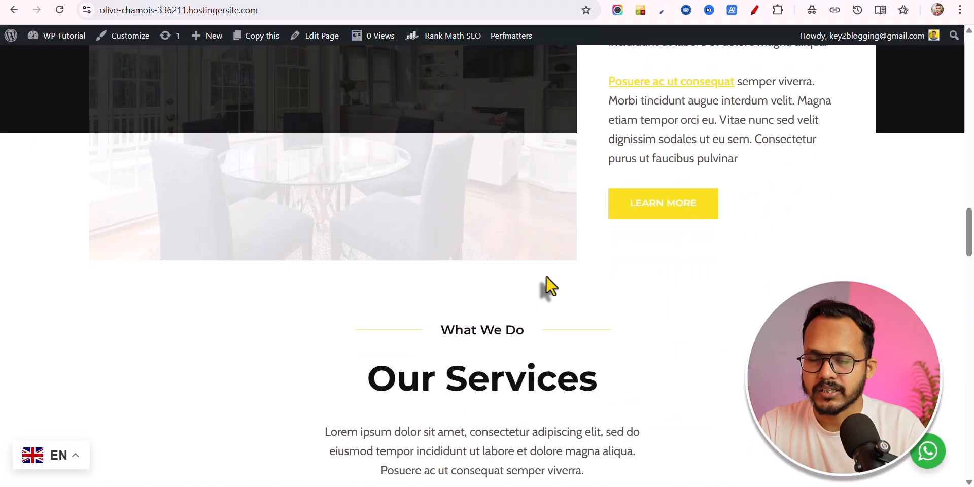
scroll(550, 286, up, 20)
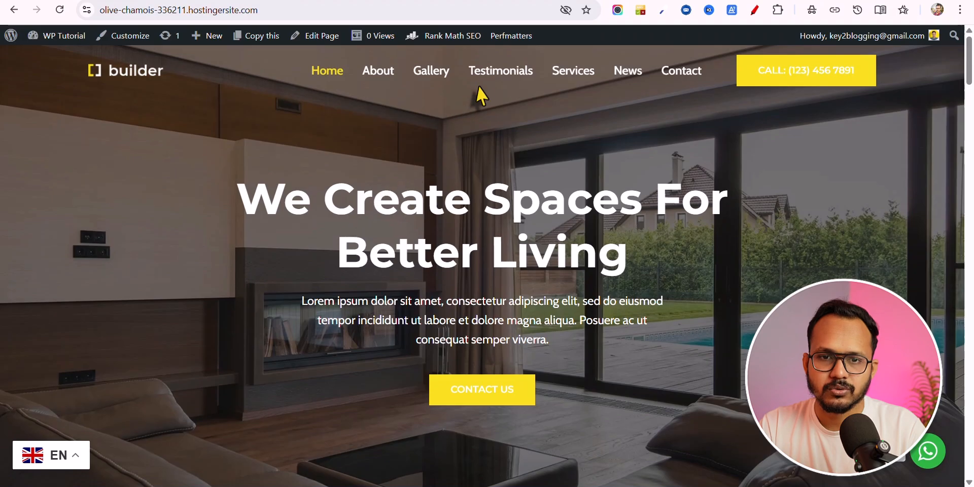
- Disable GTranslate for the home page's current URL in the Script Manager, save the changes, and reload the home page
mouse_move(511, 36)
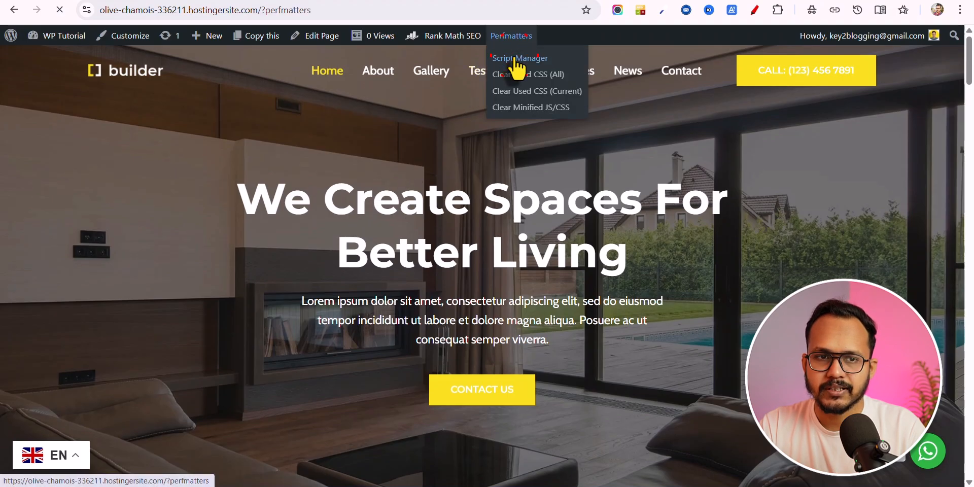
scroll(572, 228, down, 8)
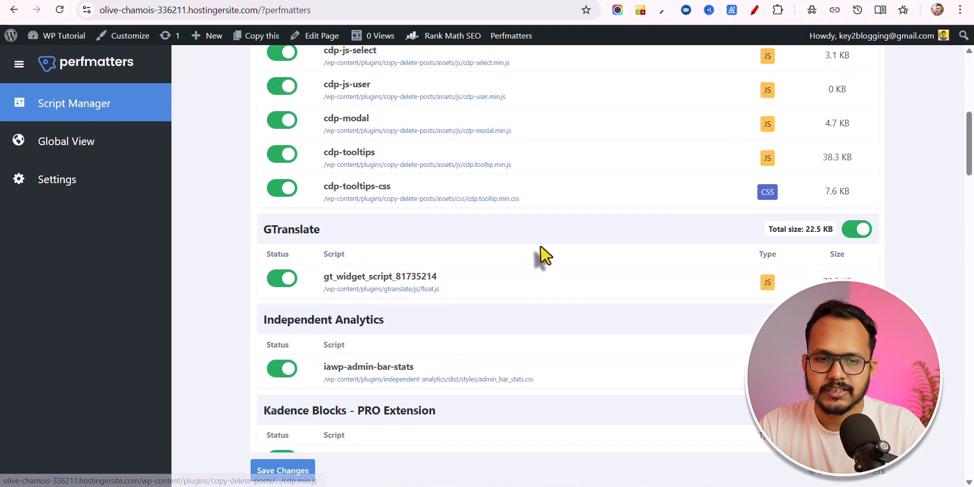
click(857, 229)
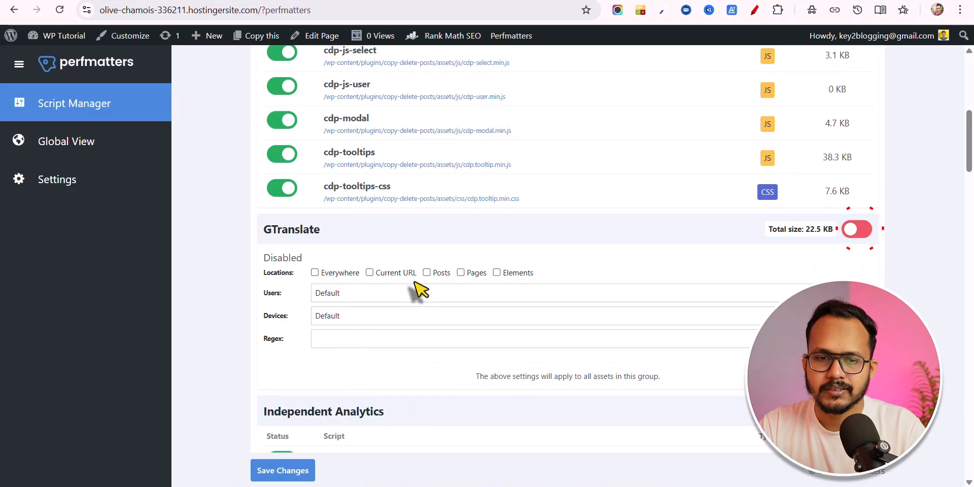
click(370, 272)
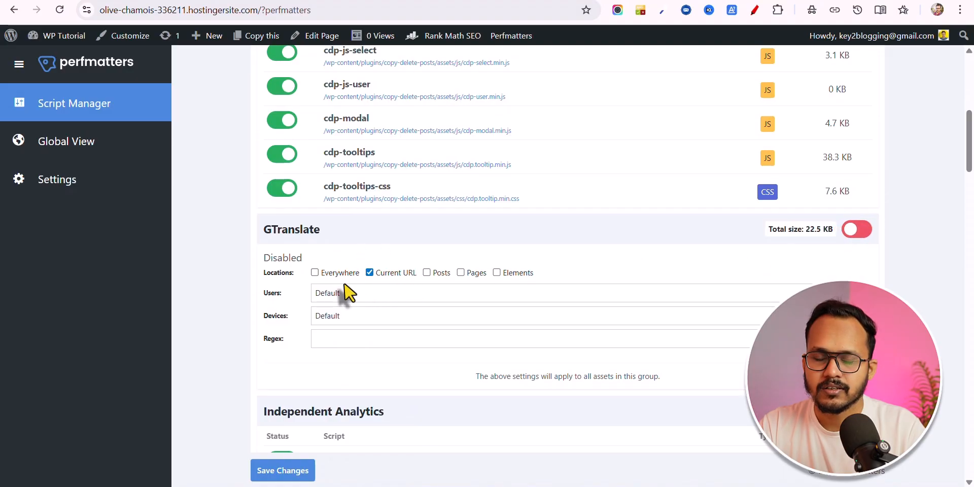
click(284, 472)
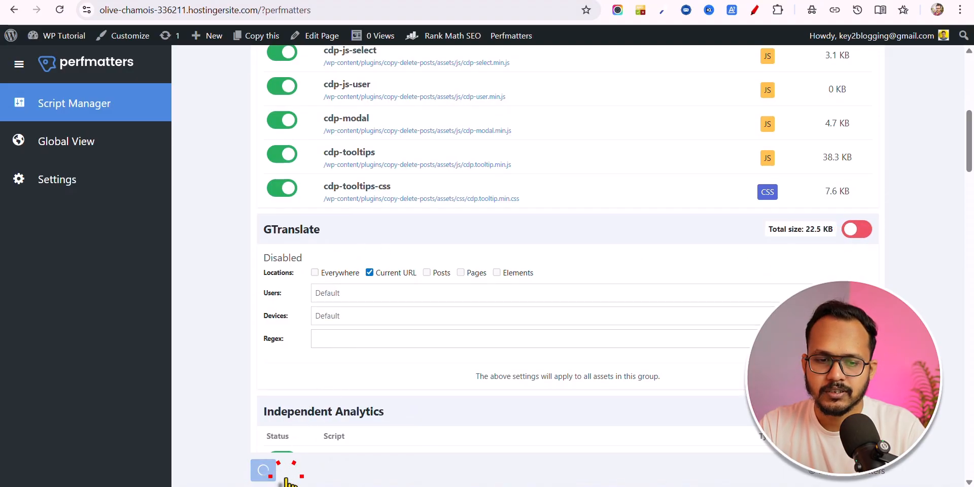
click(13, 15)
click(59, 10)
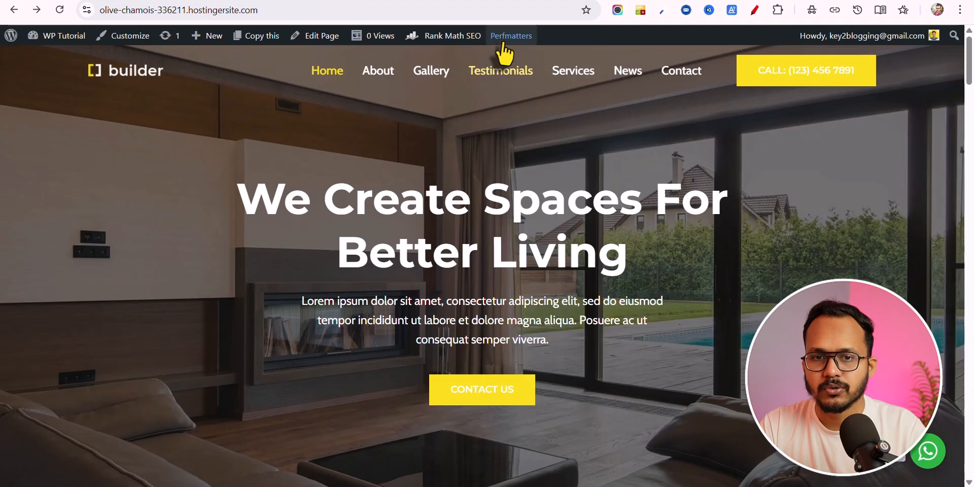
- Copy the name and path of Rank Math SEO's rank-math.js script from the home page's Script Manager
mouse_move(506, 40)
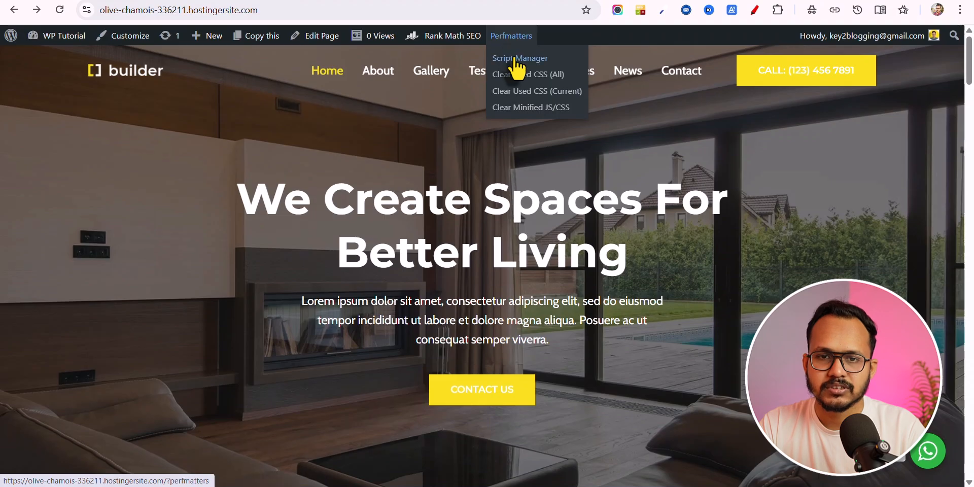
click(516, 59)
scroll(452, 235, down, 3)
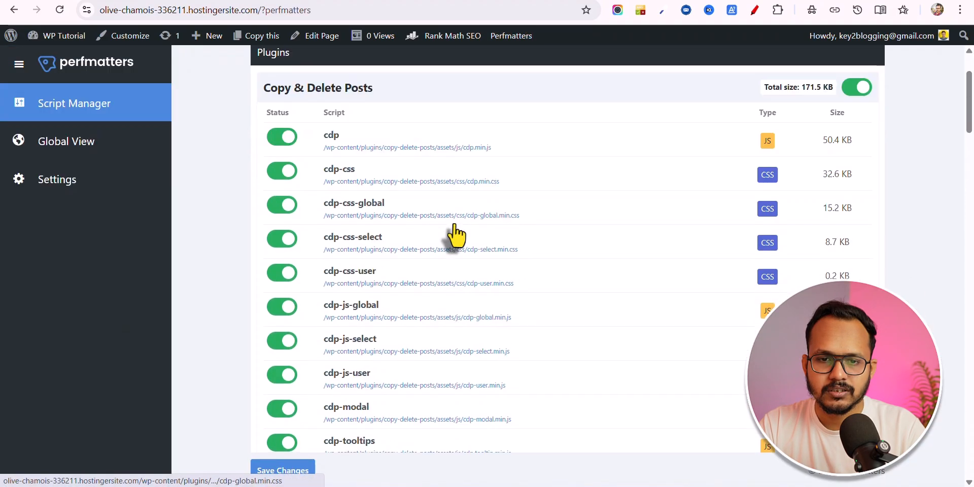
scroll(461, 282, down, 7)
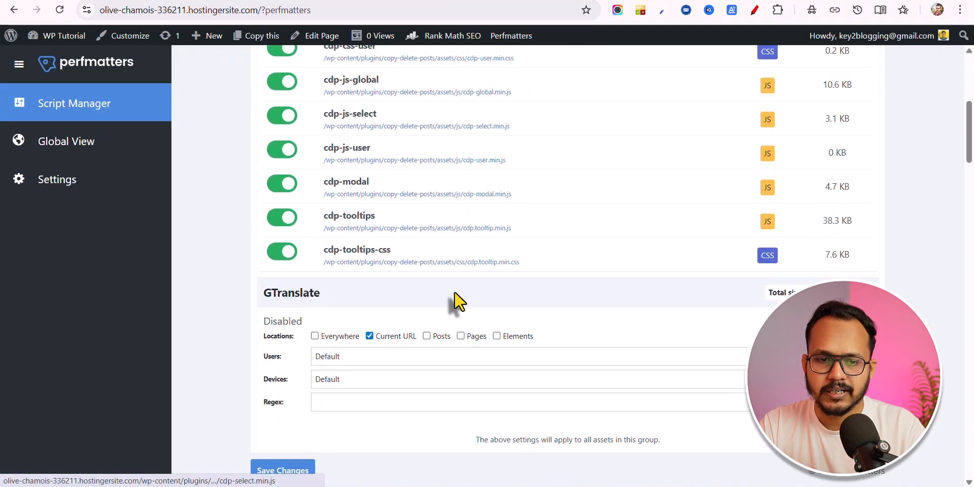
scroll(455, 304, down, 3)
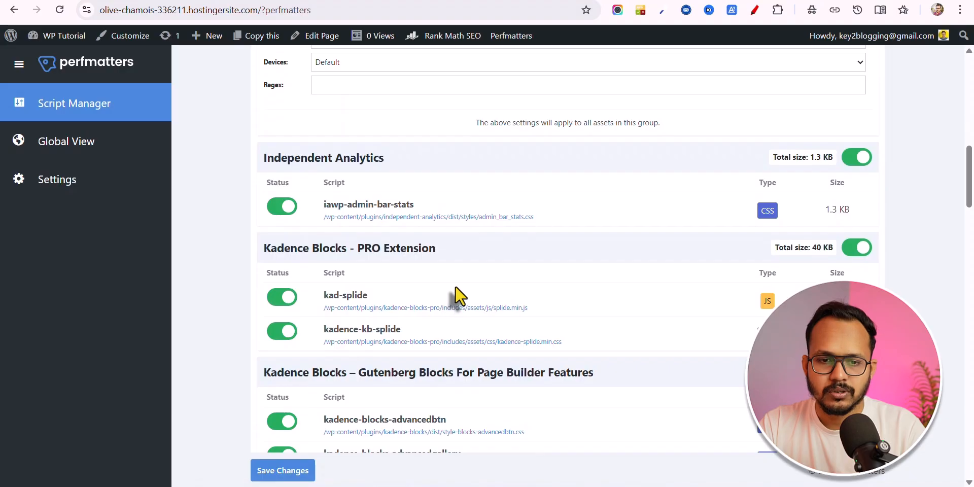
scroll(461, 284, down, 5)
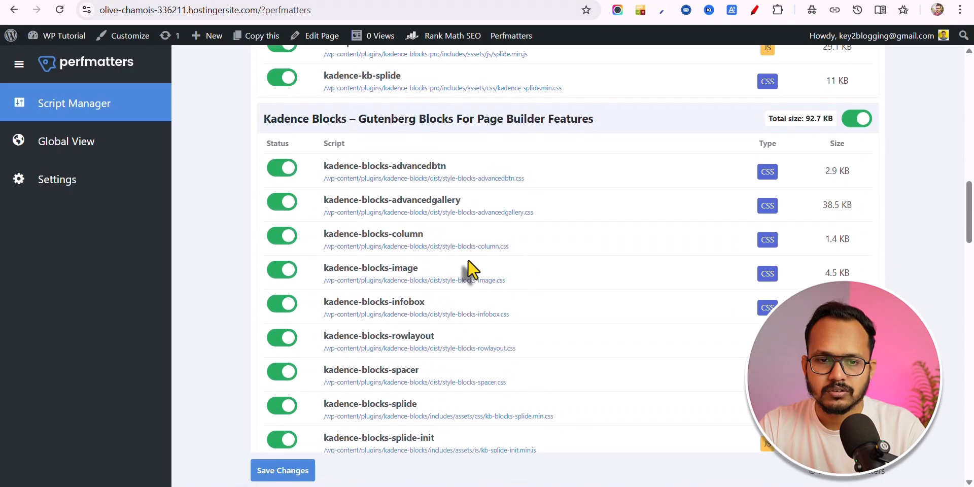
scroll(467, 273, down, 6)
scroll(464, 274, down, 4)
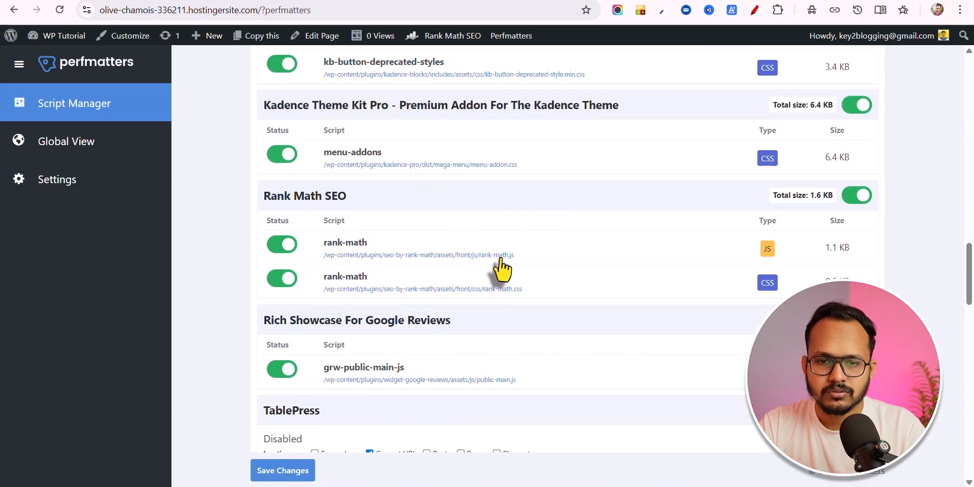
click(519, 254)
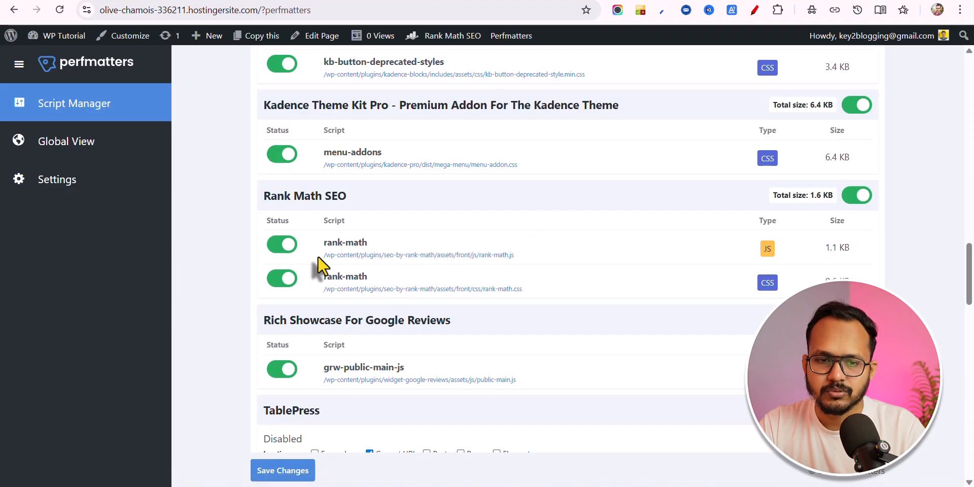
drag(316, 259, 515, 264)
key(ctrl+c)
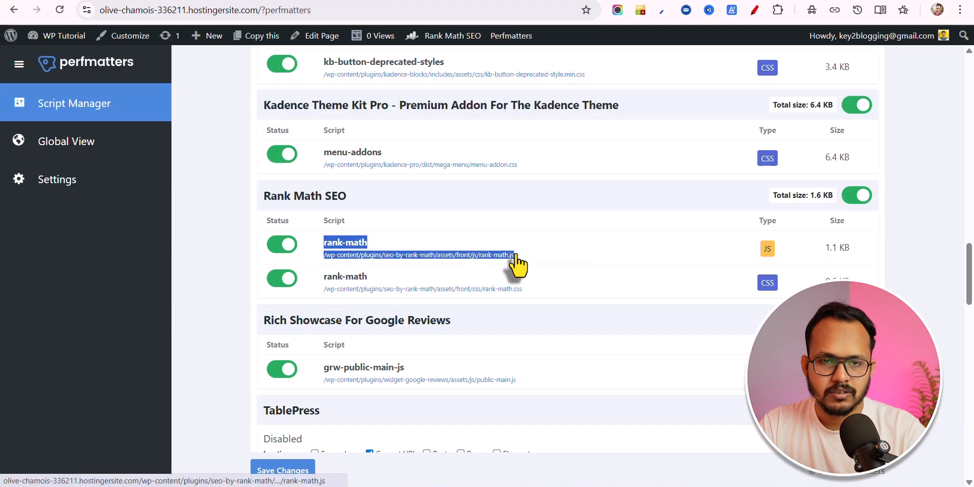
- Add /wp-content/plugins/seo-by-rank-math/assets/front/js/rank-math.js to Excluded from Delay in the Perfmatters JavaScript settings, without the script name or blank lines
click(14, 9)
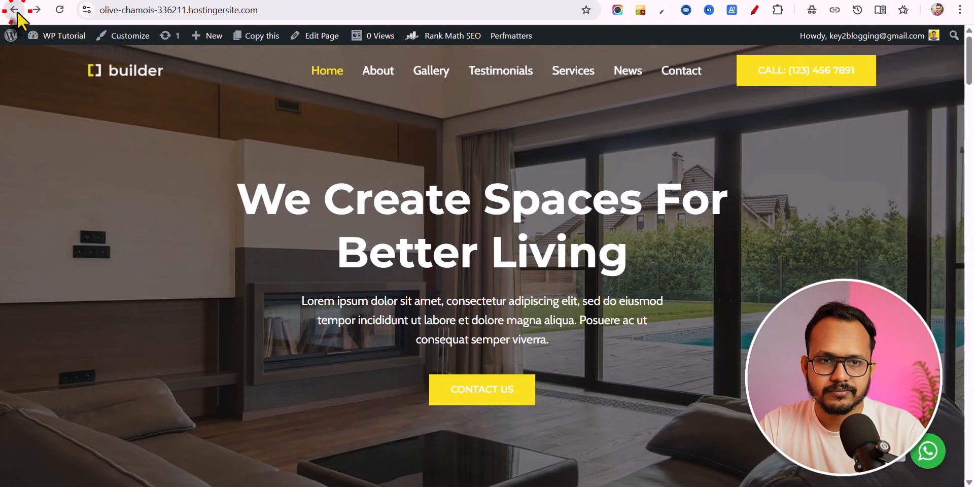
mouse_move(498, 41)
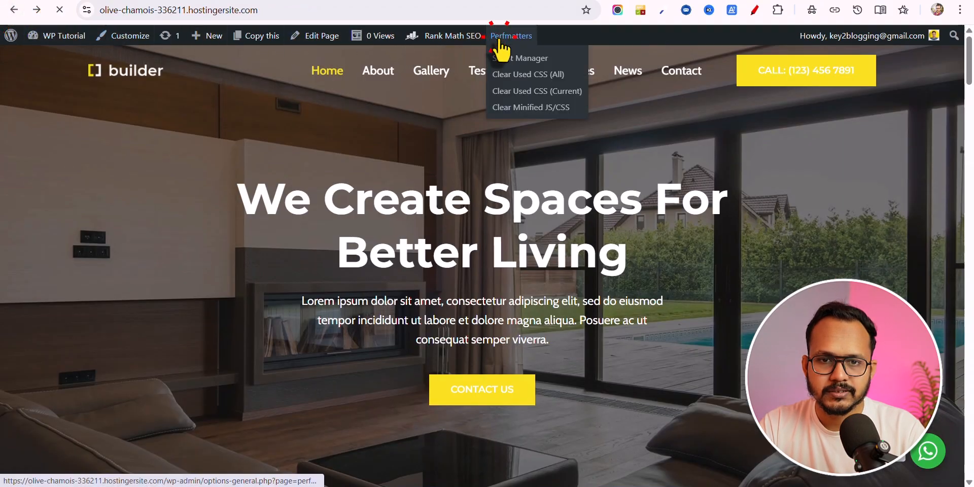
click(499, 41)
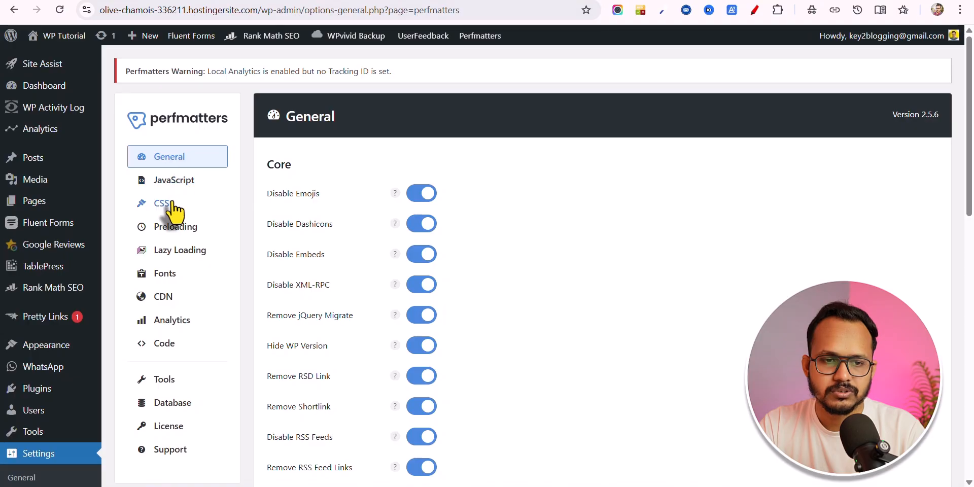
click(174, 180)
scroll(450, 304, down, 9)
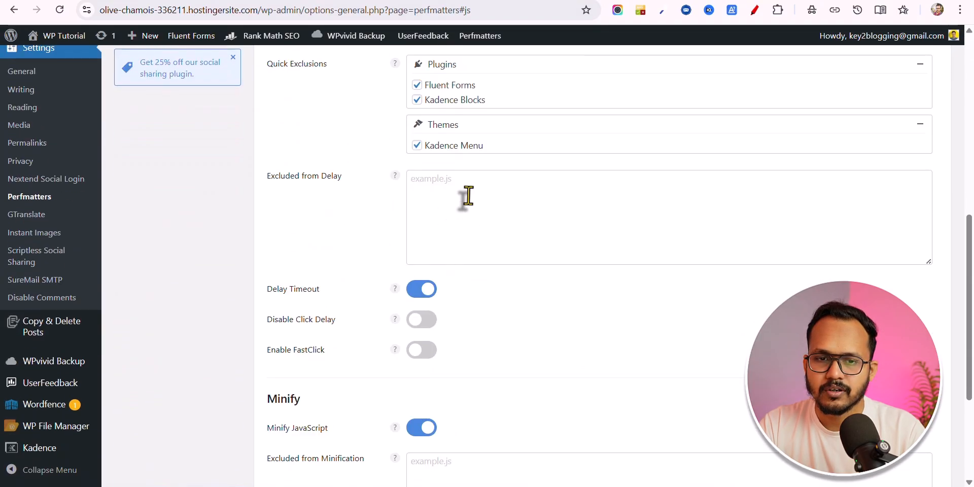
click(465, 196)
key(ctrl+v)
drag(458, 194, 409, 195)
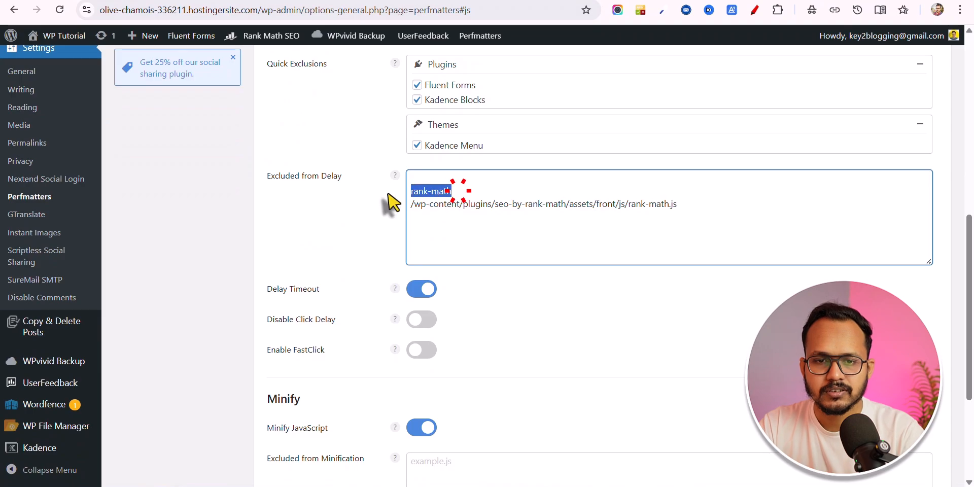
key(BackSpace)
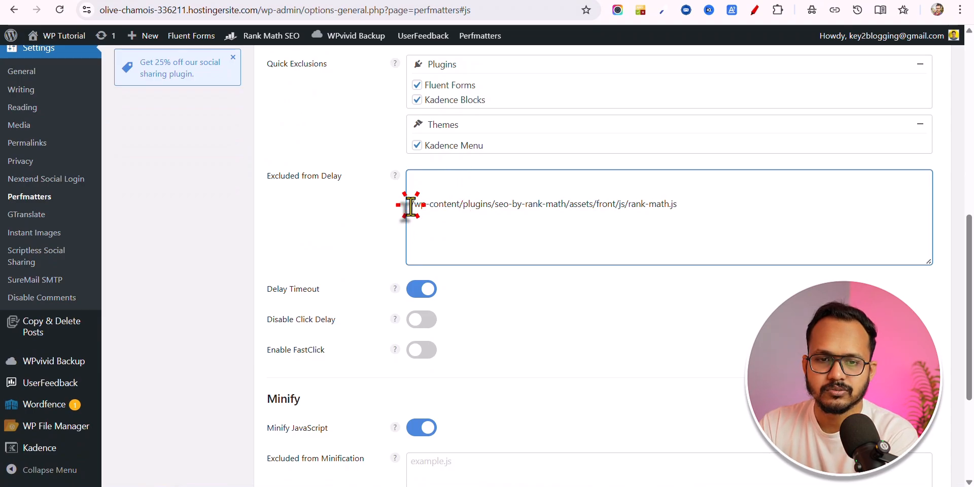
key(BackSpace)
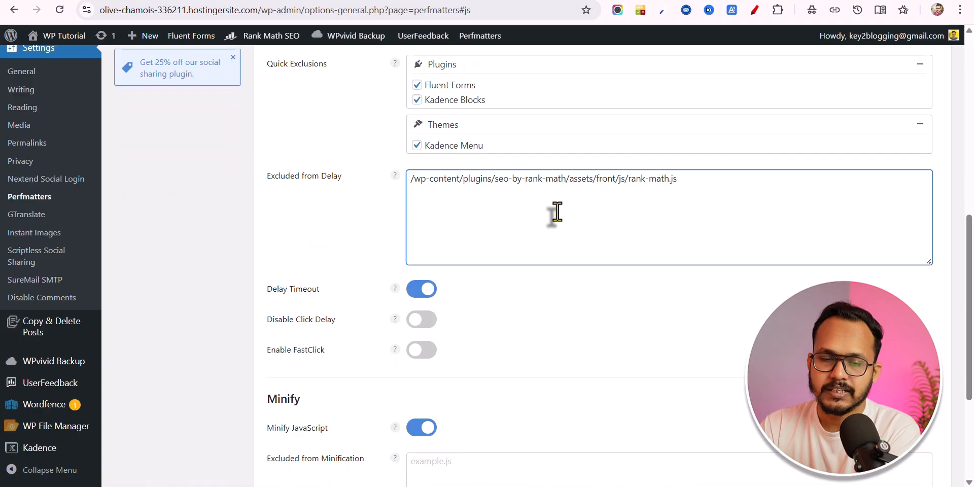
scroll(550, 224, up, 3)
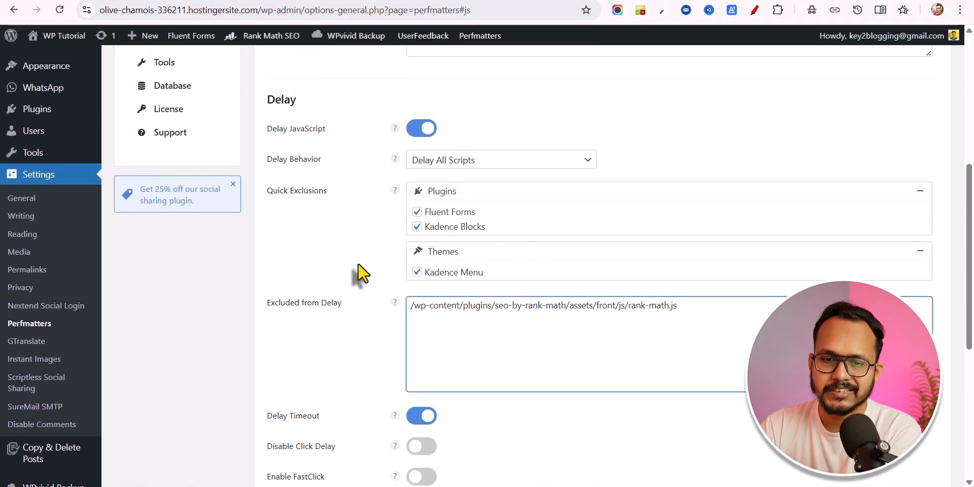
scroll(366, 281, down, 3)
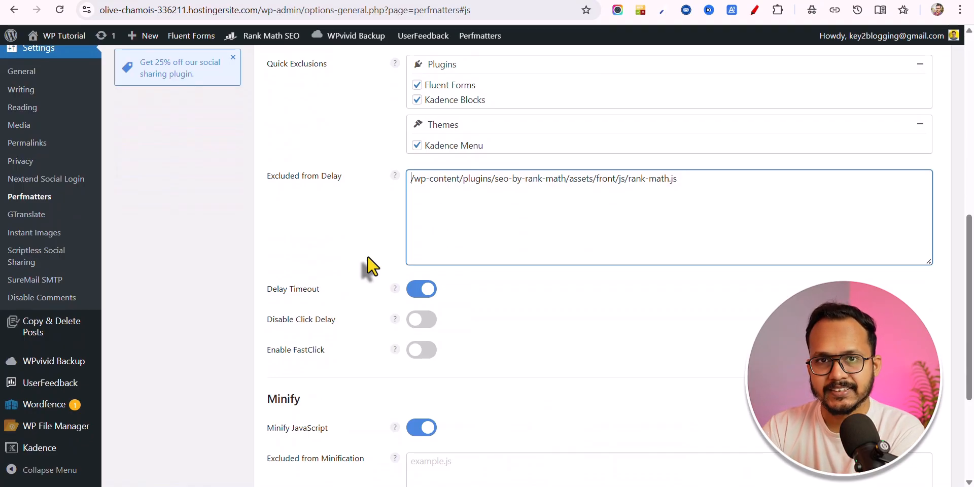
scroll(370, 265, up, 2)
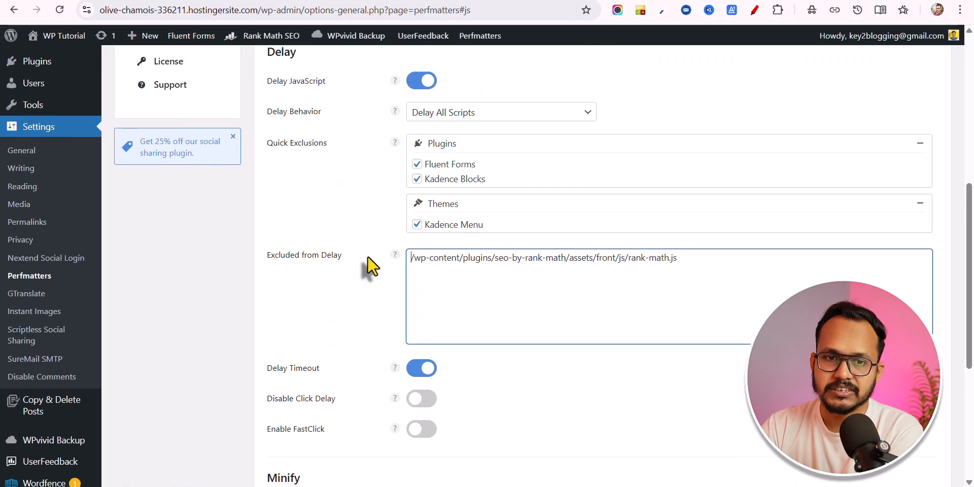
scroll(370, 265, down, 1)
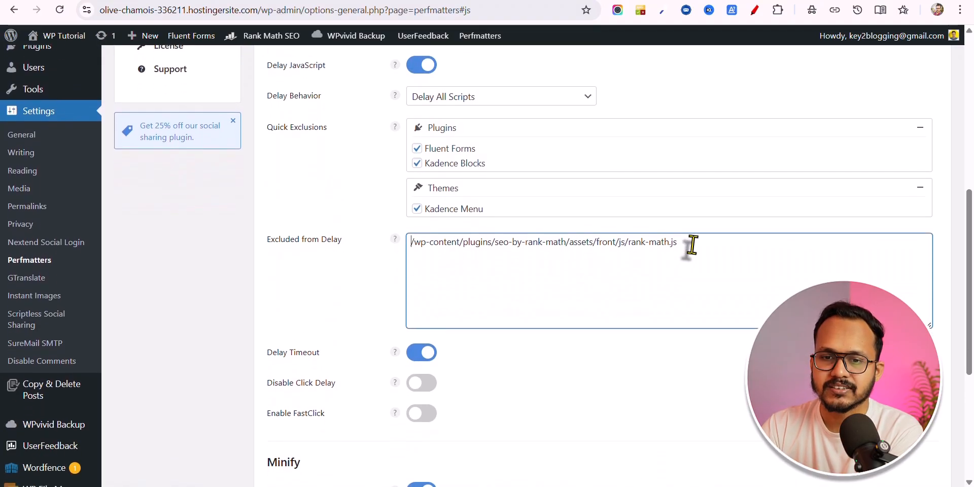
drag(685, 244, 409, 249)
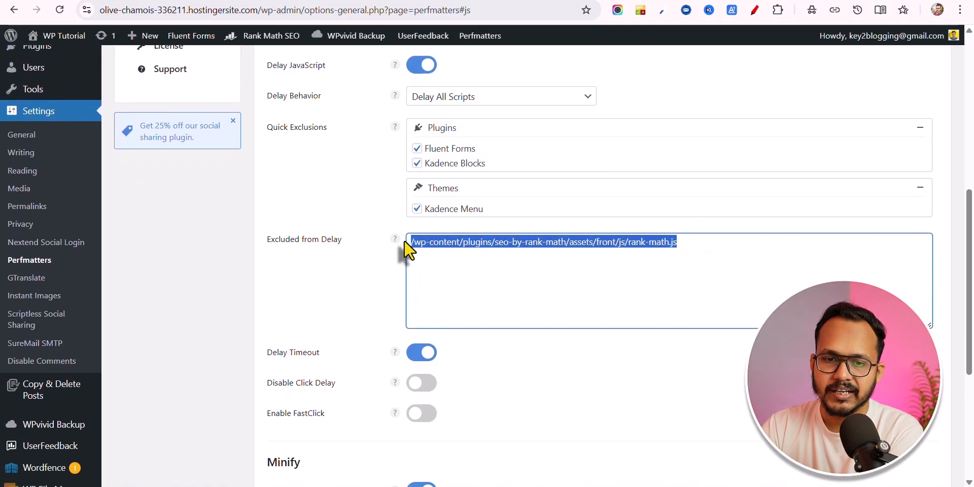
click(383, 258)
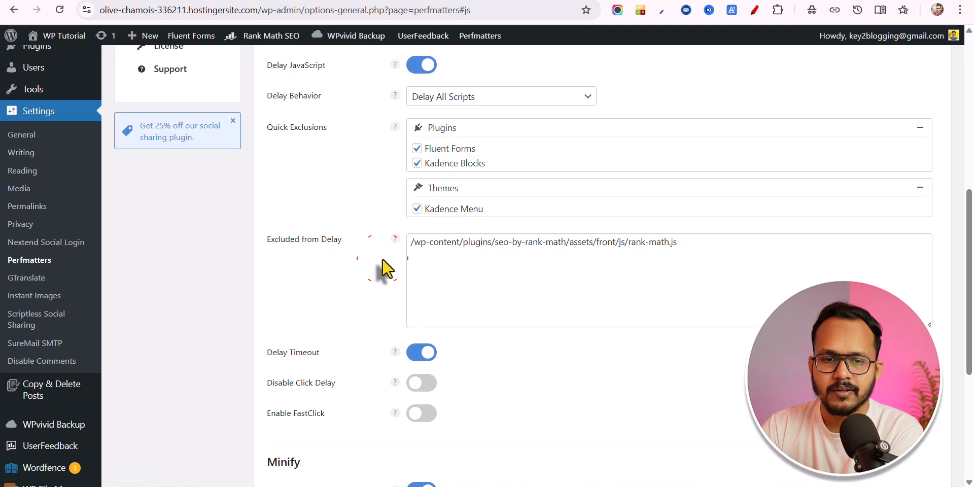
- Save the updated JavaScript settings in Perfmatters
scroll(382, 267, down, 3)
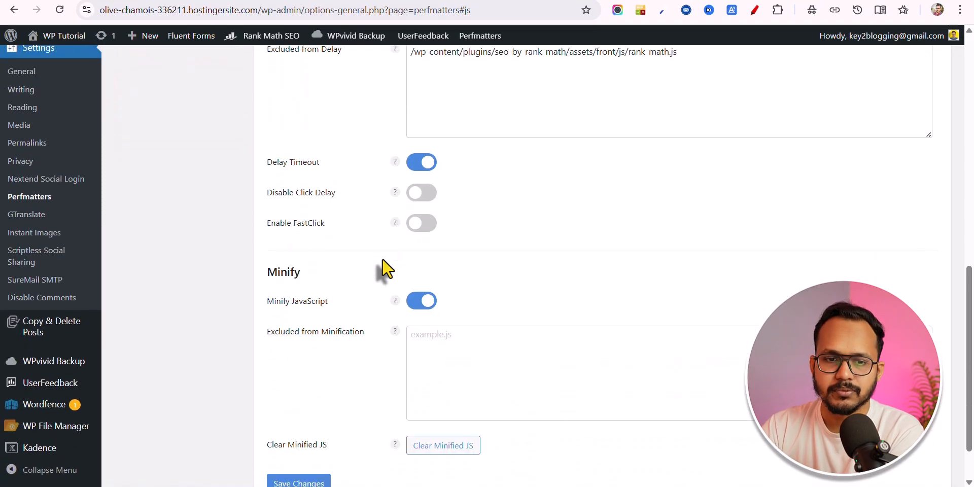
scroll(384, 269, down, 1)
click(294, 426)
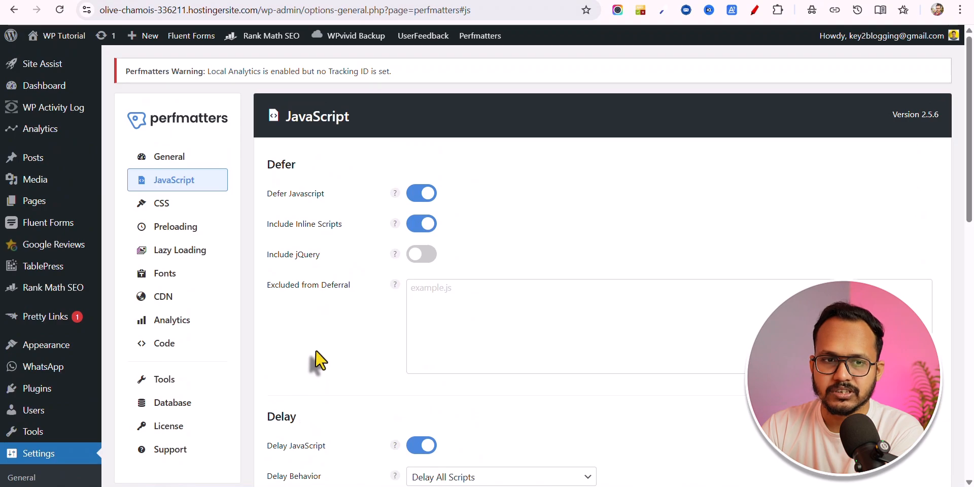
- Turn off Local Analytics in the Perfmatters Google Analytics settings, save the change, and return to the General settings
click(173, 329)
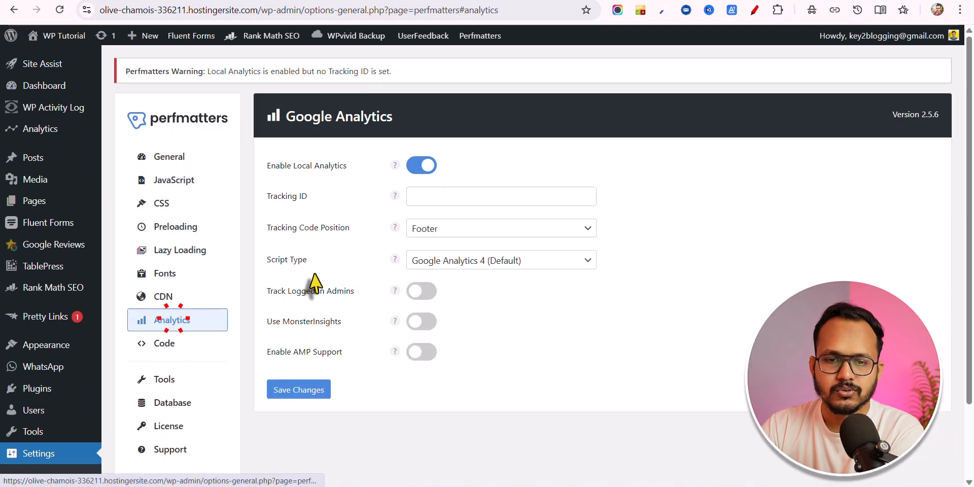
click(421, 166)
click(294, 390)
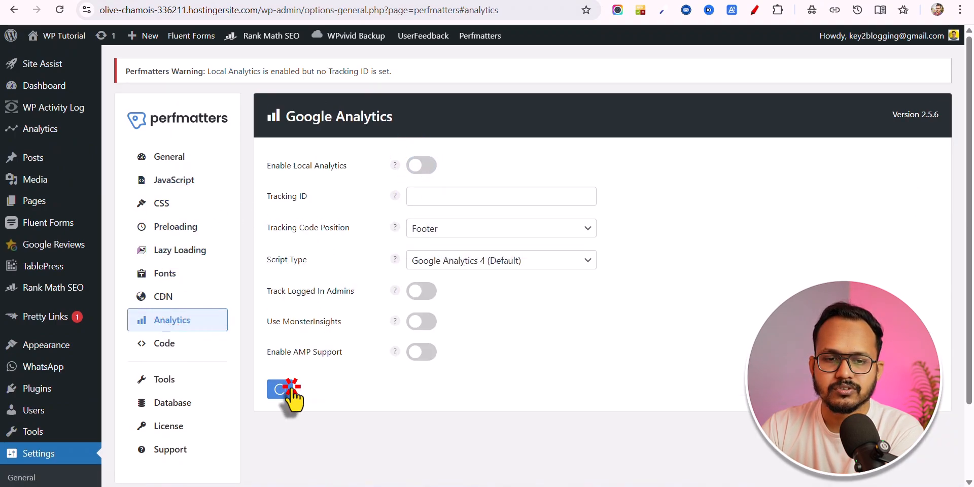
click(176, 157)
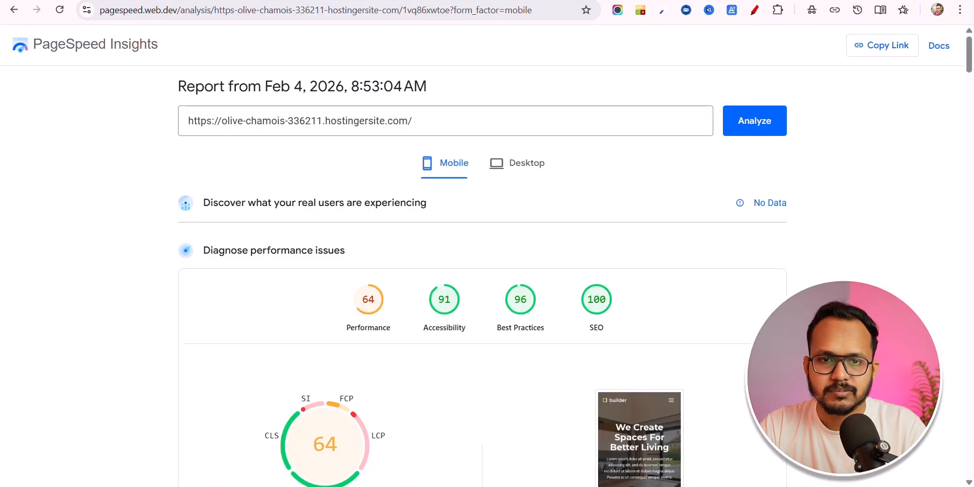
right_click(89, 46)
click(126, 56)
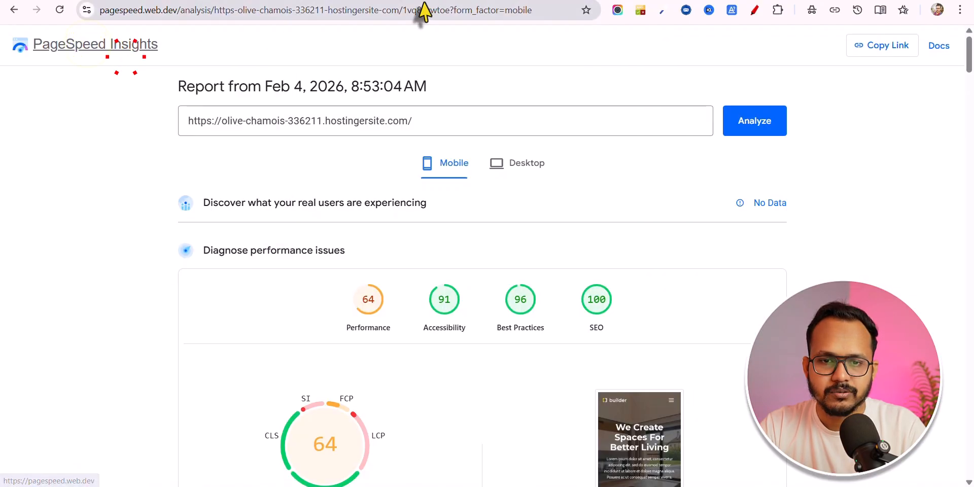
triple_click(431, 121)
key(ctrl+c)
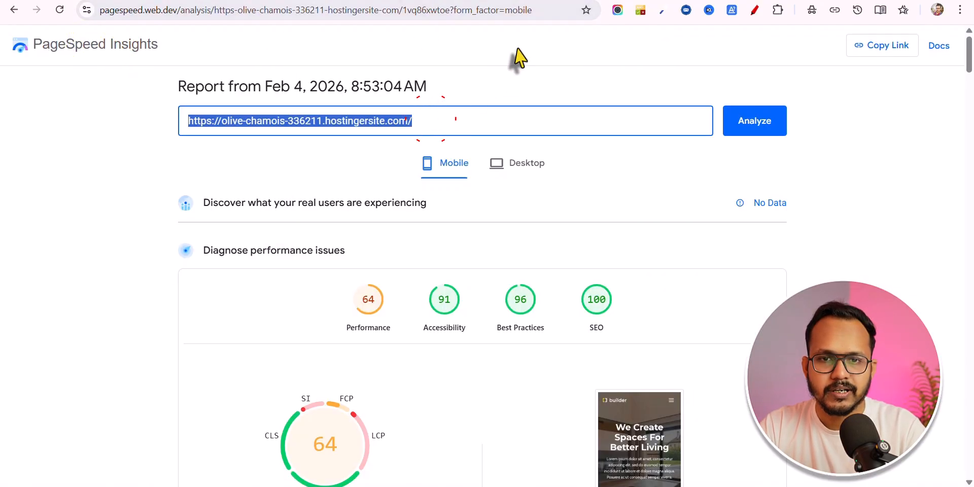
click(550, 1)
click(344, 94)
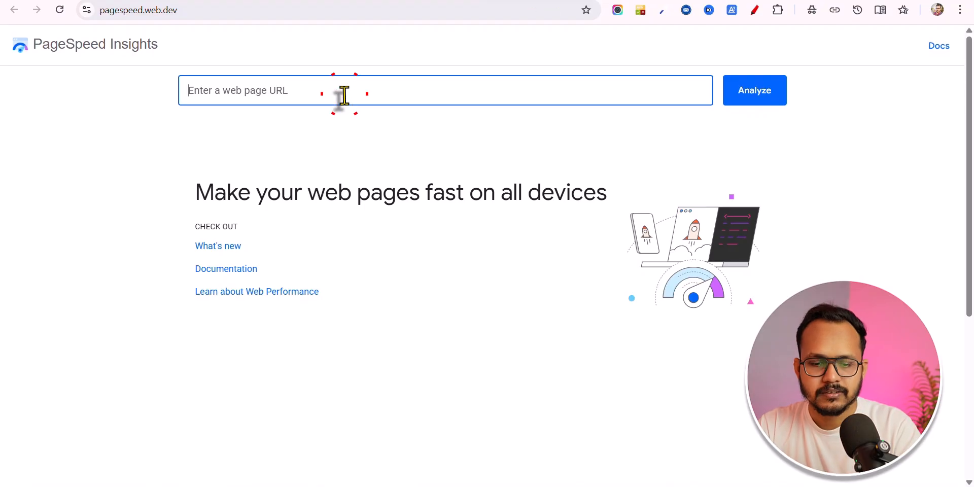
key(ctrl+v)
click(735, 95)
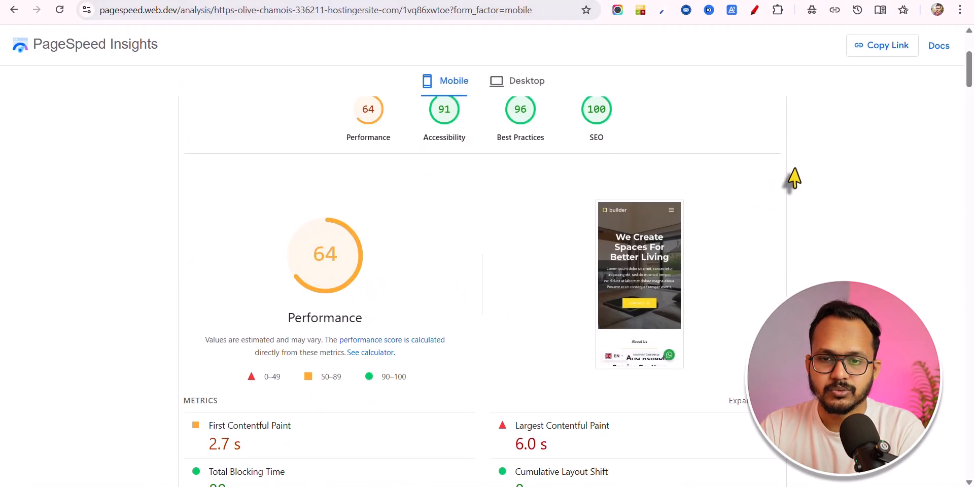
scroll(883, 198, up, 4)
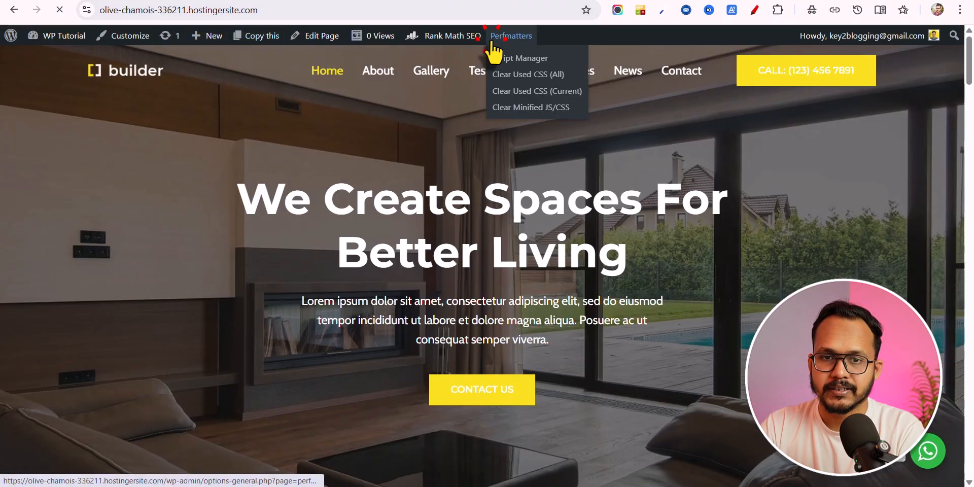
- Open the Perfmatters settings from the live home page and review the JavaScript defer, delay and exclusion options
click(491, 38)
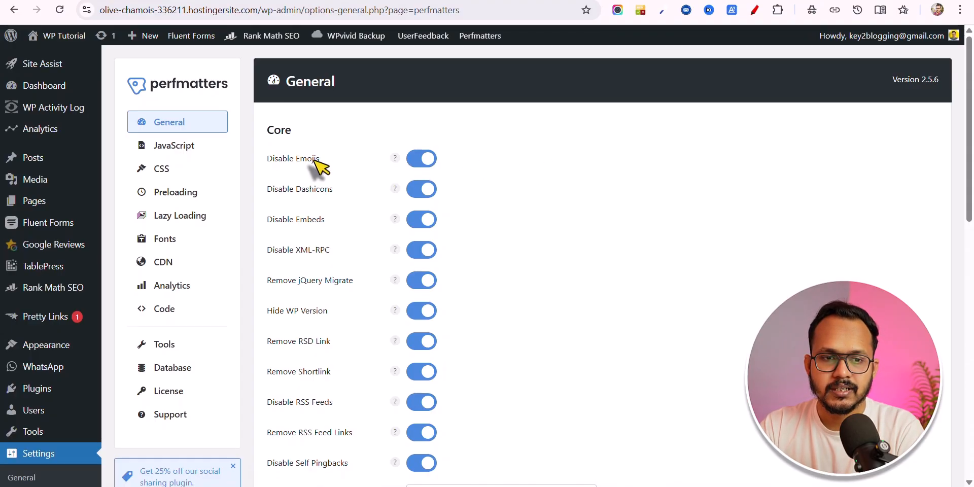
click(180, 148)
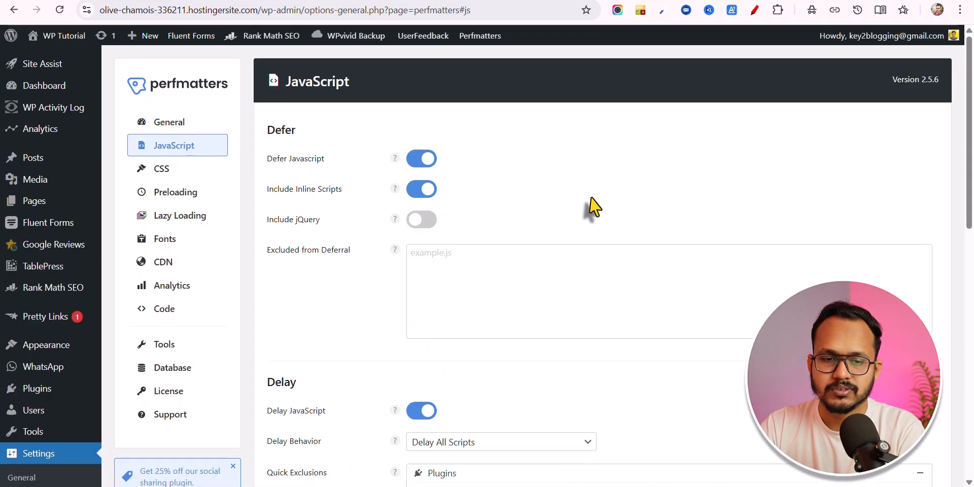
scroll(587, 207, down, 7)
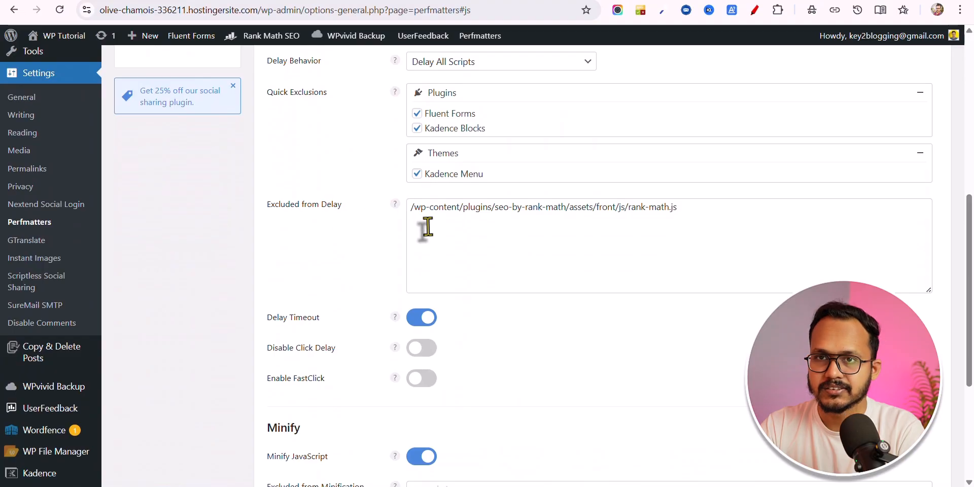
scroll(566, 233, up, 8)
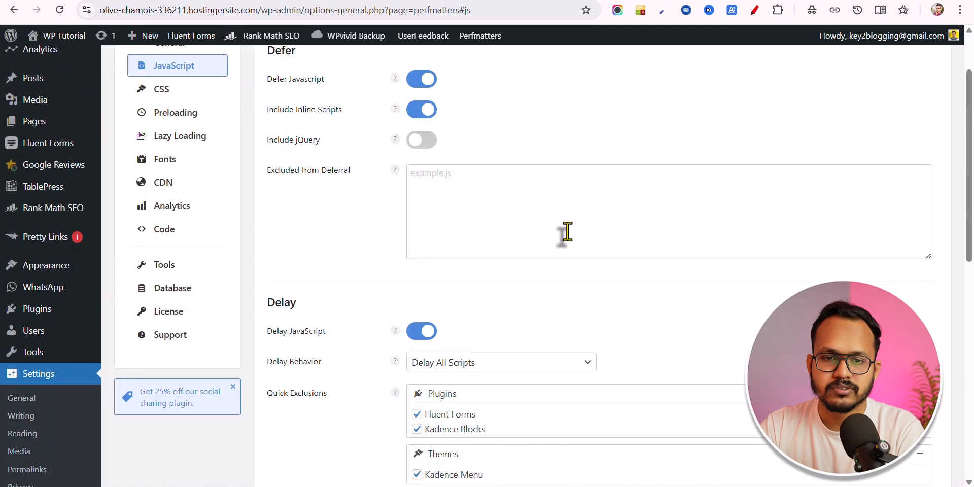
- Enable Cloudflare Early Hints in the Preloading settings with the Font, Image, Script and Style hint types
click(179, 193)
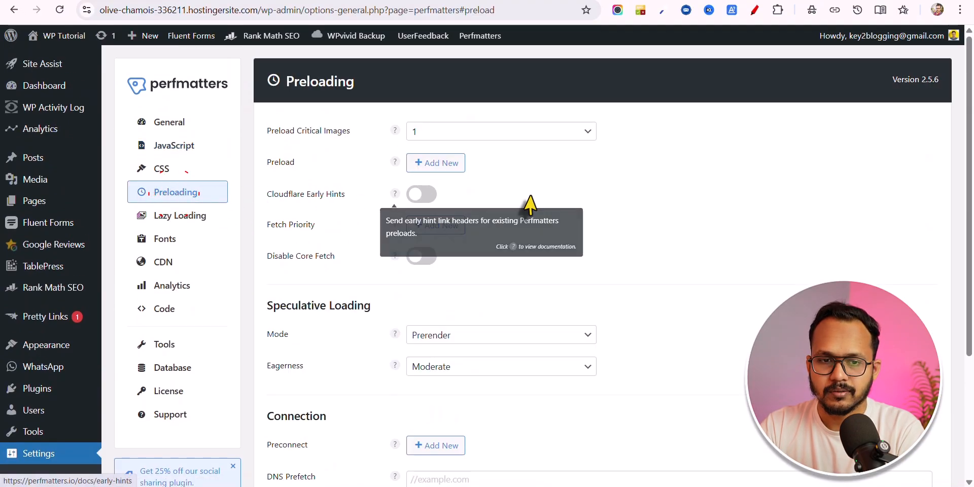
click(425, 193)
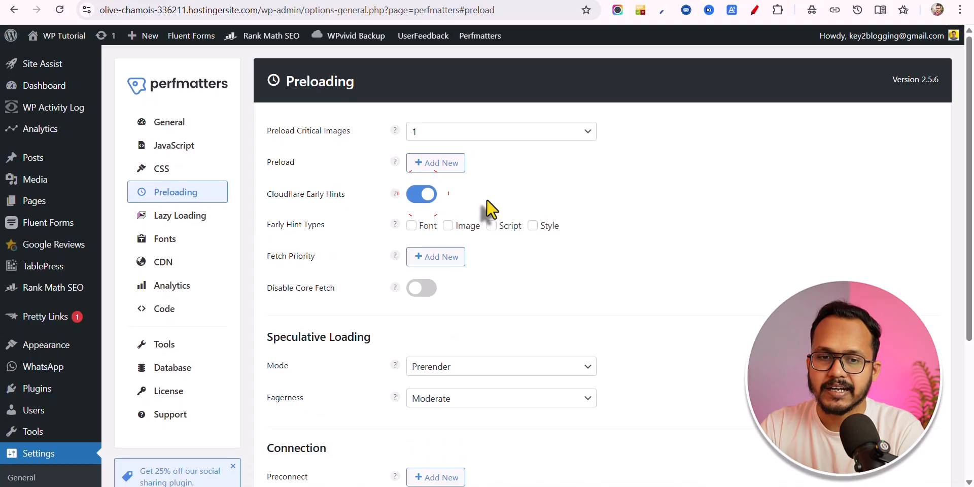
click(412, 227)
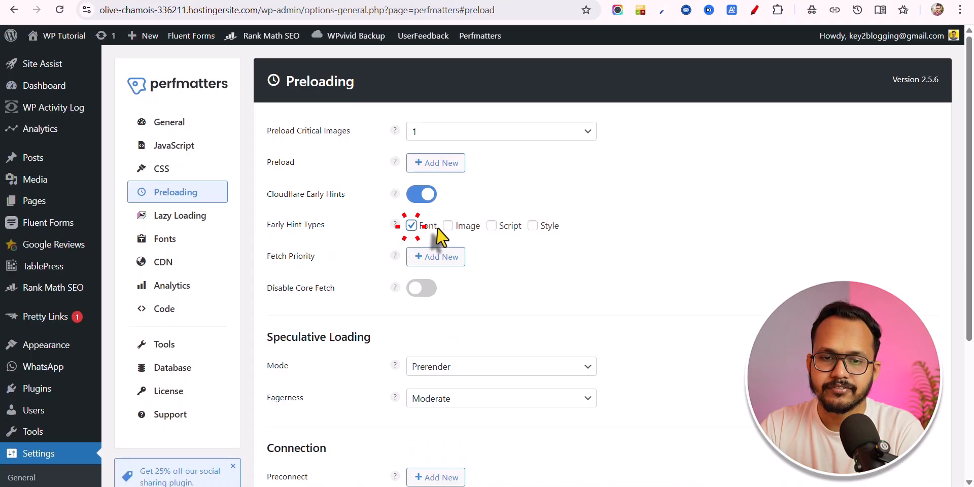
click(447, 226)
click(491, 225)
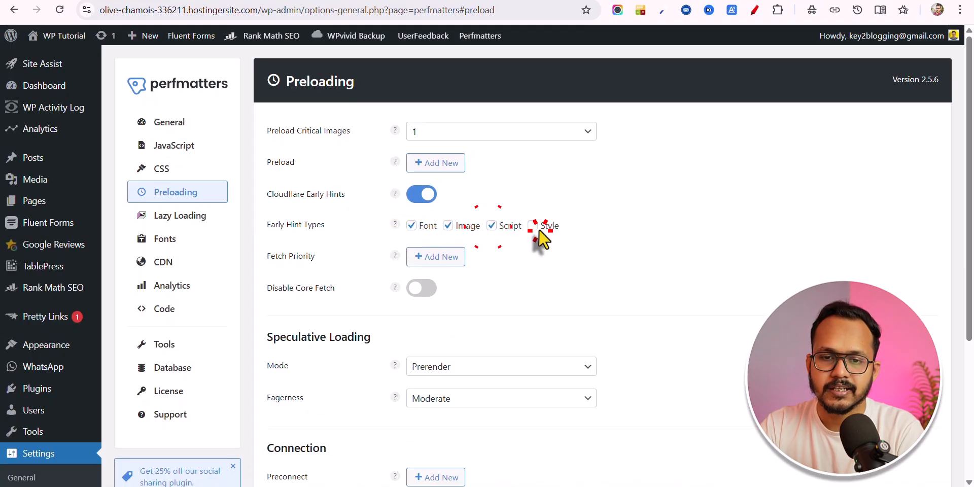
click(532, 225)
scroll(624, 238, down, 3)
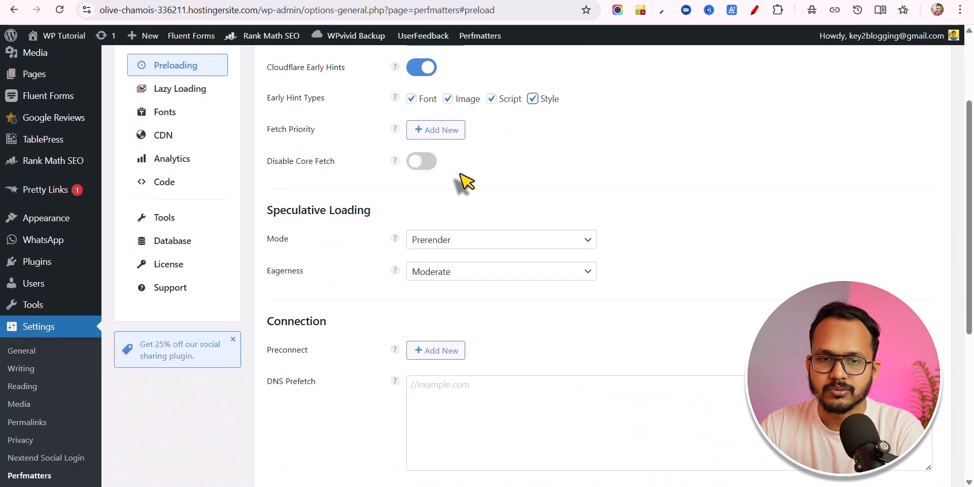
click(426, 130)
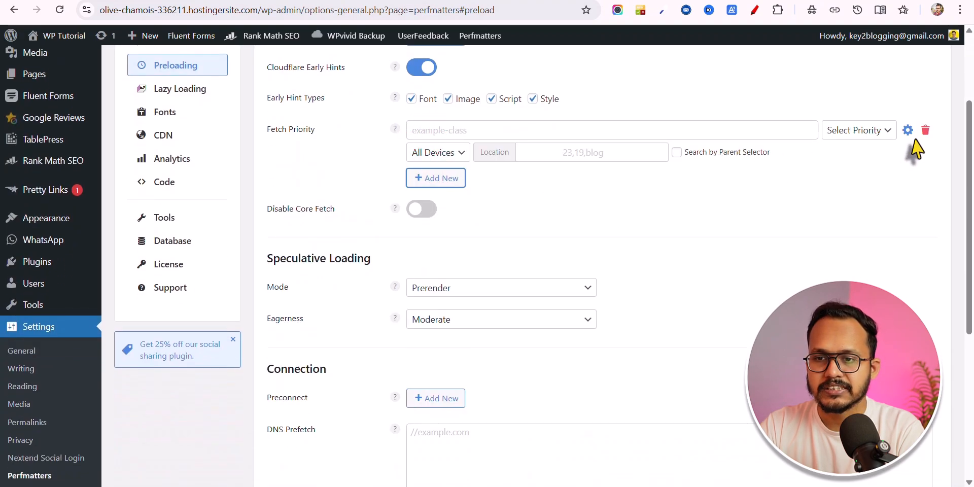
click(925, 130)
scroll(751, 203, up, 3)
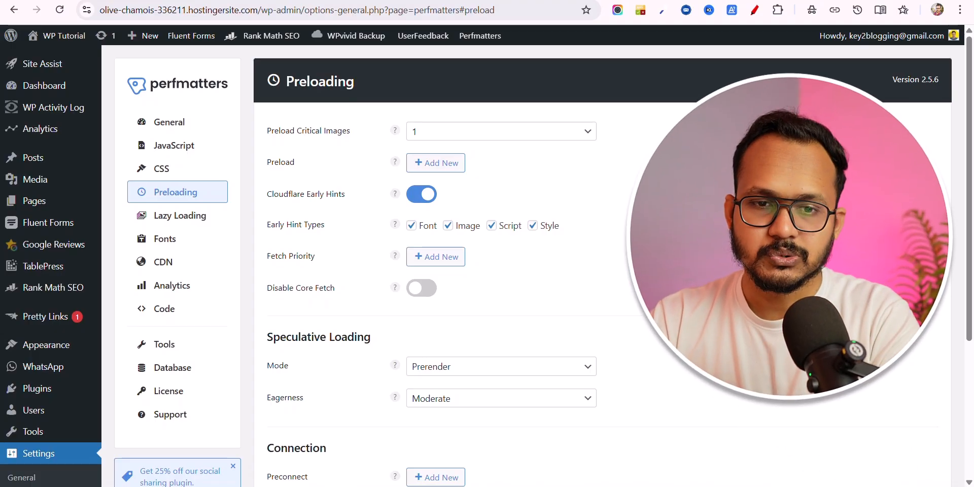
- Look through the CSS, JavaScript and General settings of Perfmatters
click(175, 170)
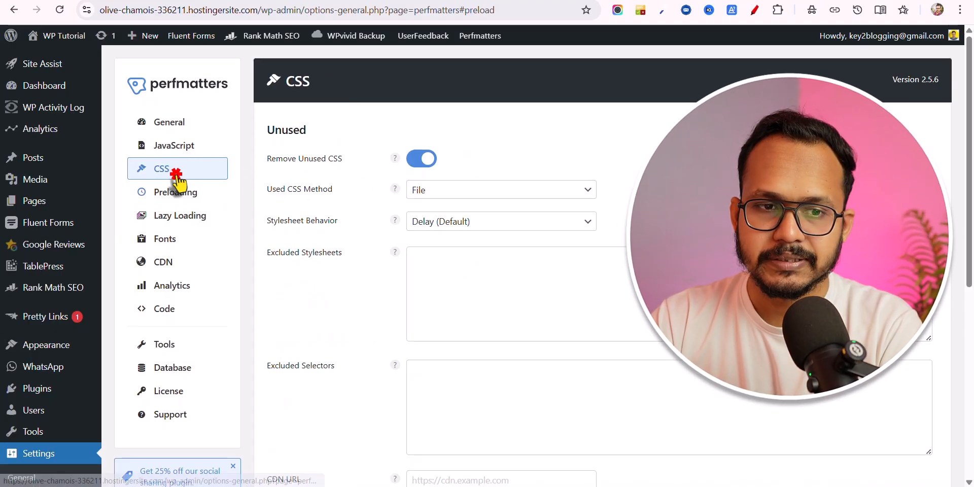
click(181, 145)
click(180, 125)
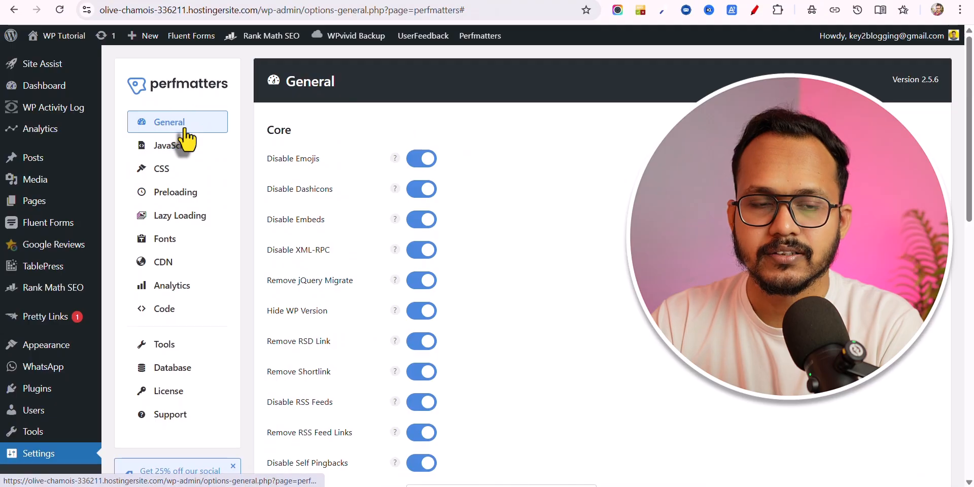